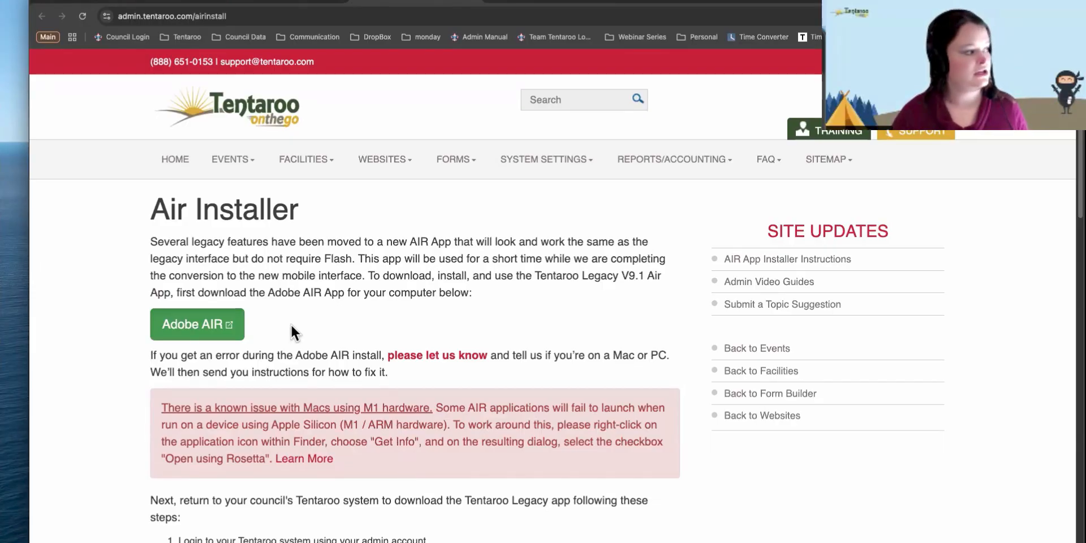
- Open the HARMAN Adobe AIR runtimes download page, which offers version 51.1.2.2 installers
click(217, 335)
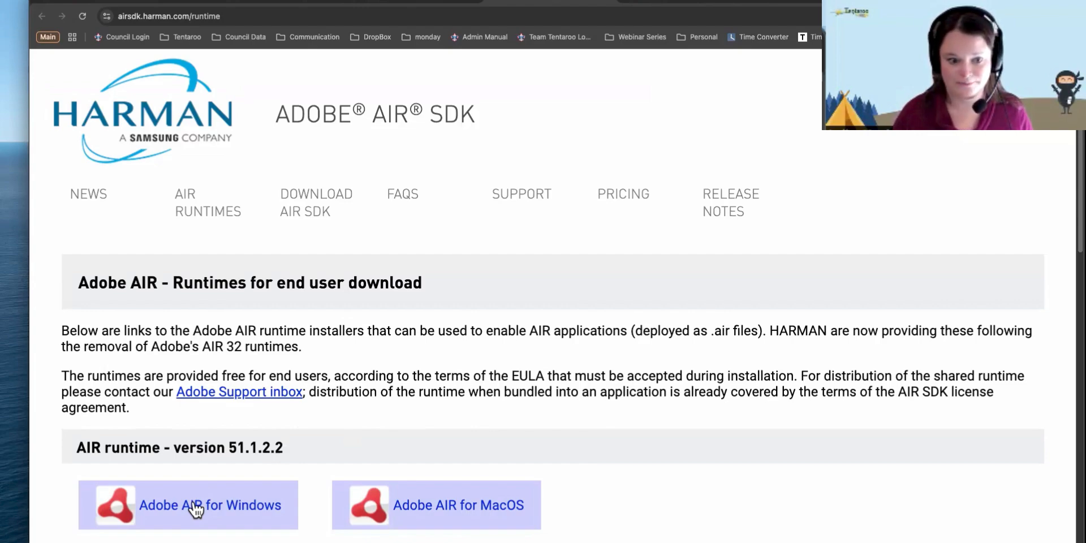
click(391, 504)
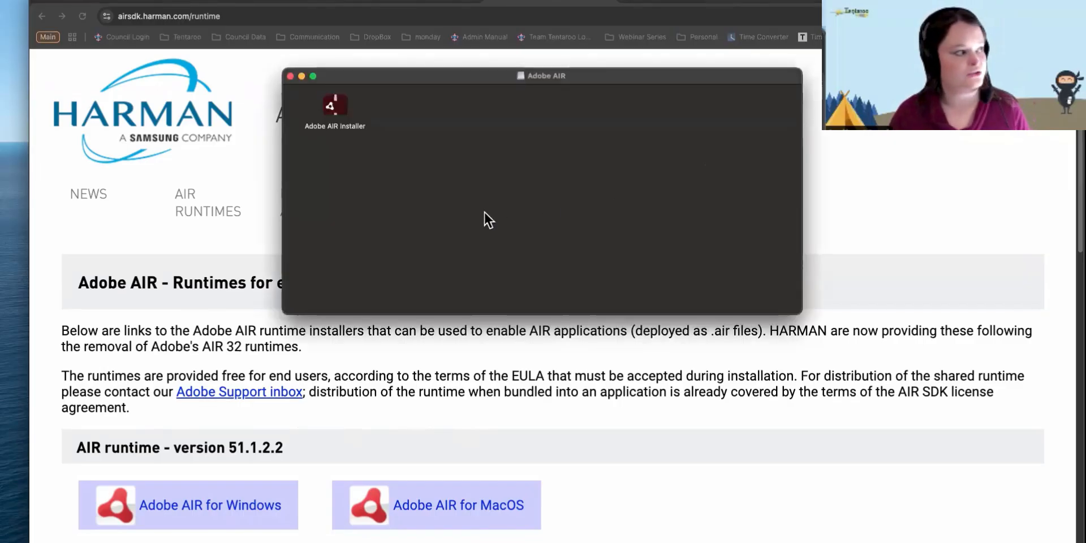
click(333, 111)
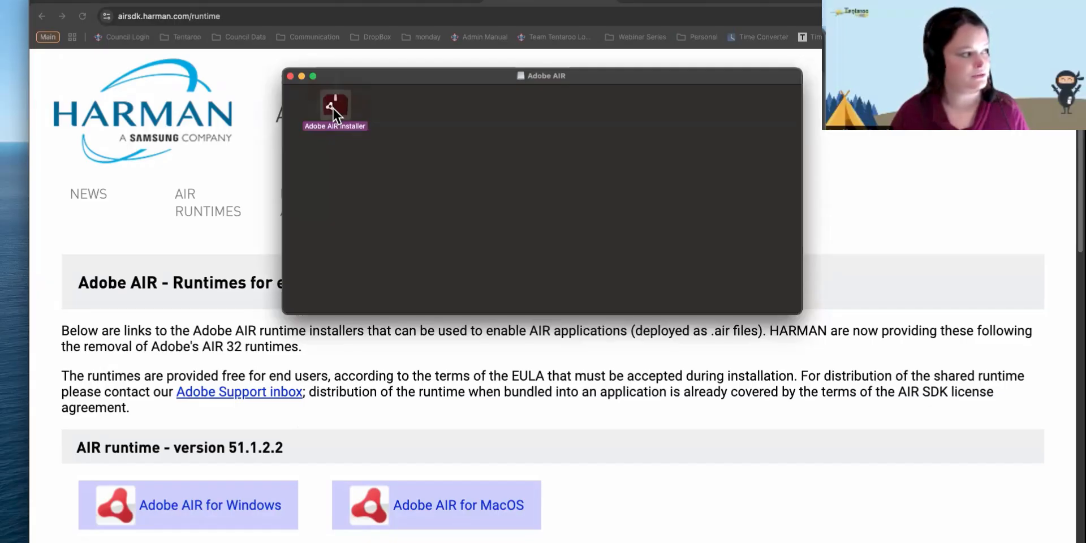
double_click(334, 109)
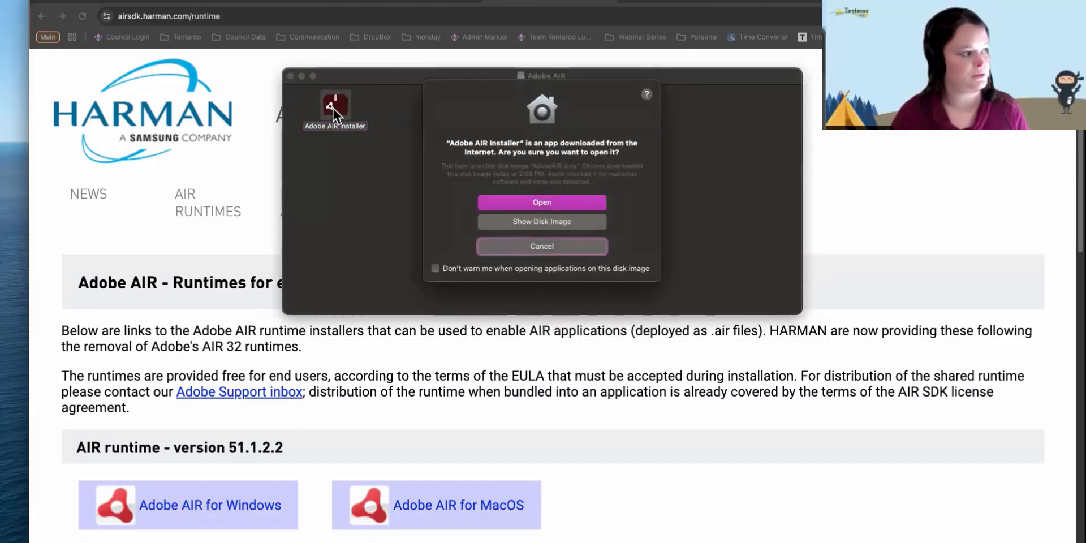
click(541, 202)
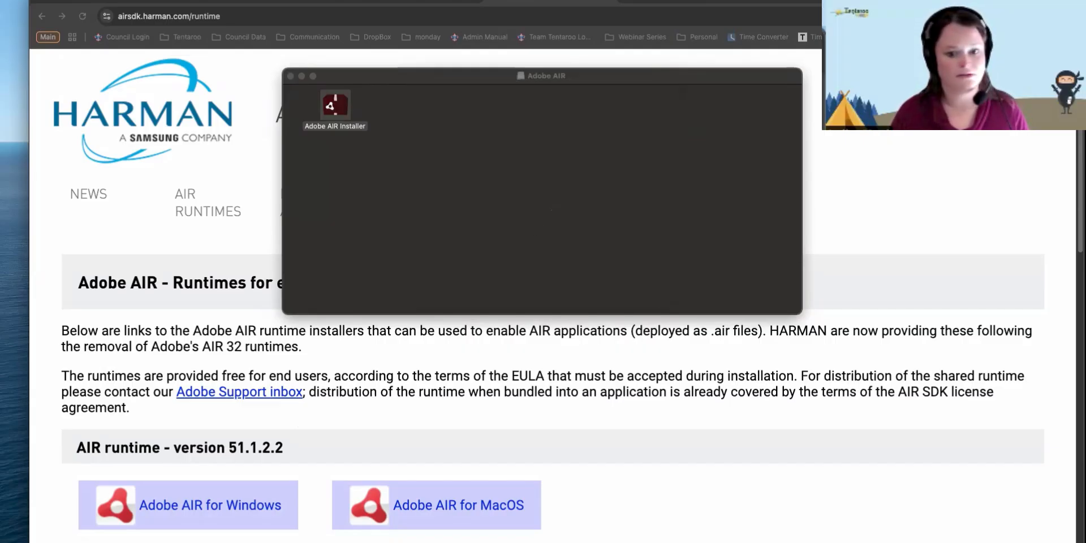
drag(669, 218, 599, 119)
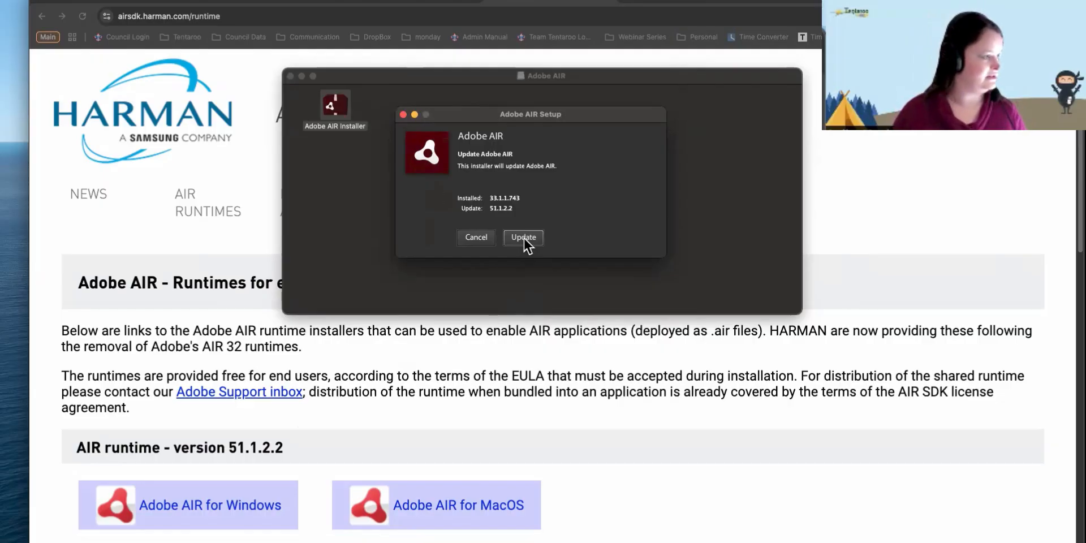
click(484, 240)
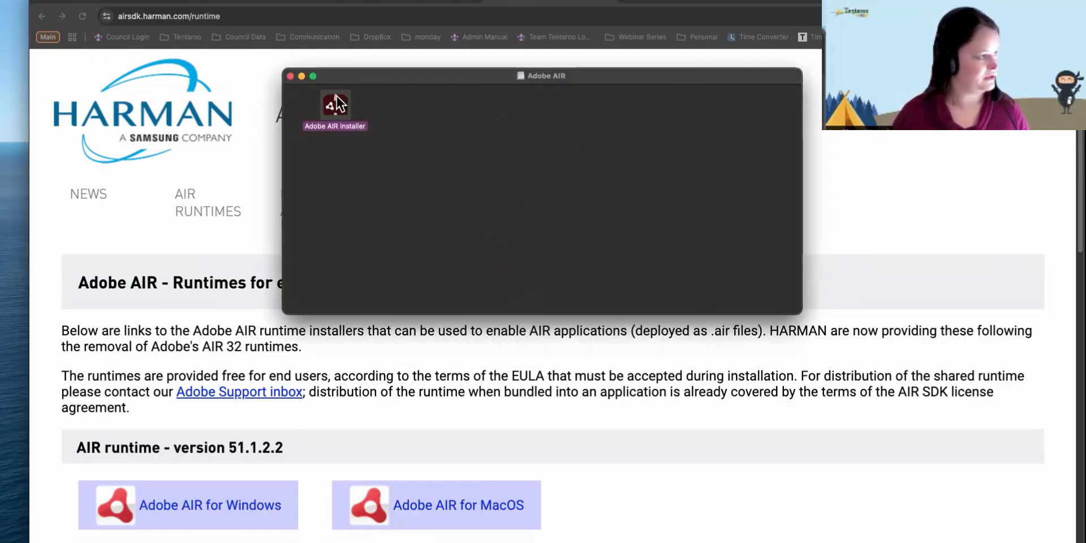
click(290, 75)
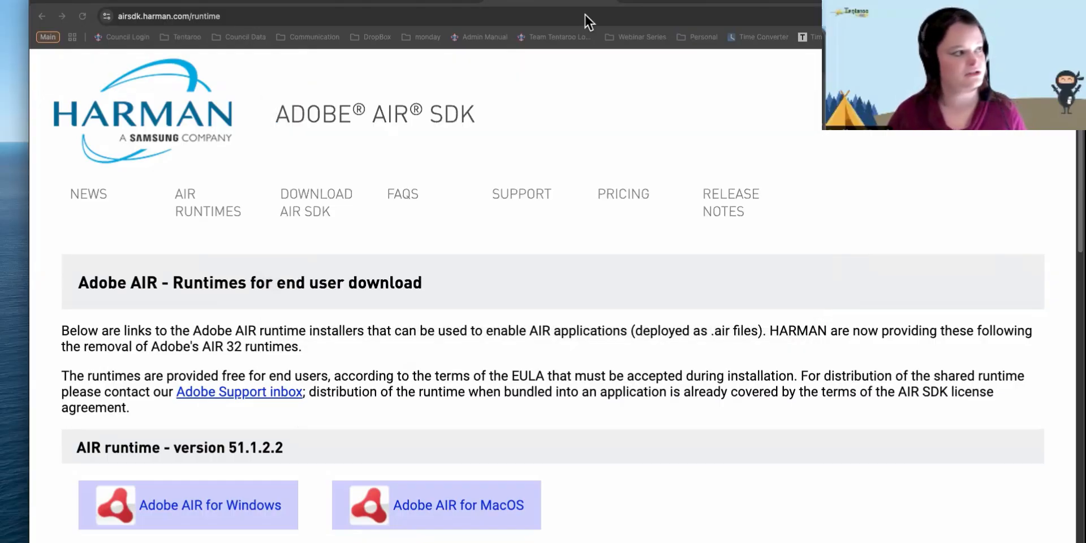
- Run the installed Tentaroo Legacy v9 from the Great Sky Country admin page, then minimize Chrome
click(294, 2)
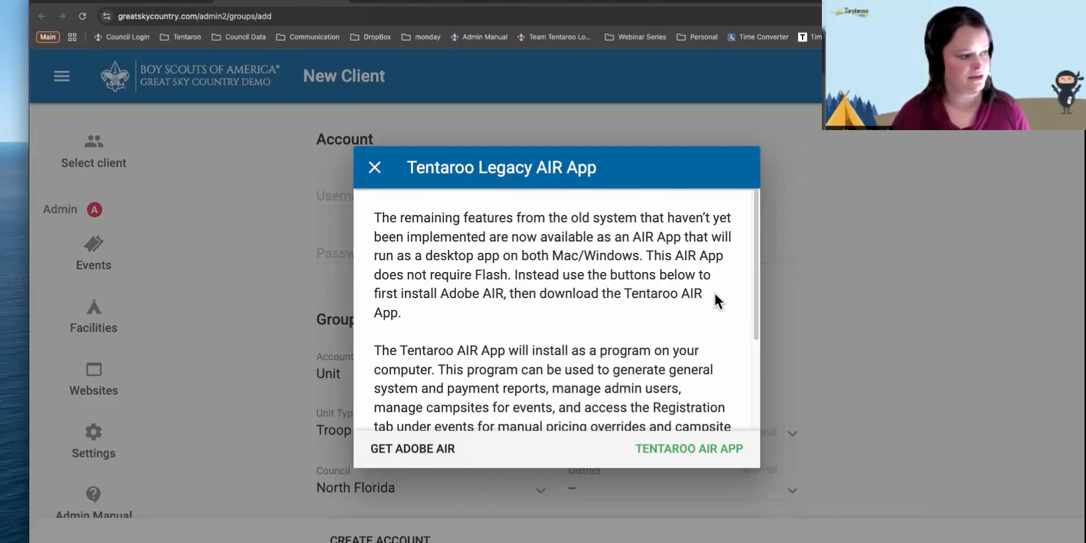
click(667, 446)
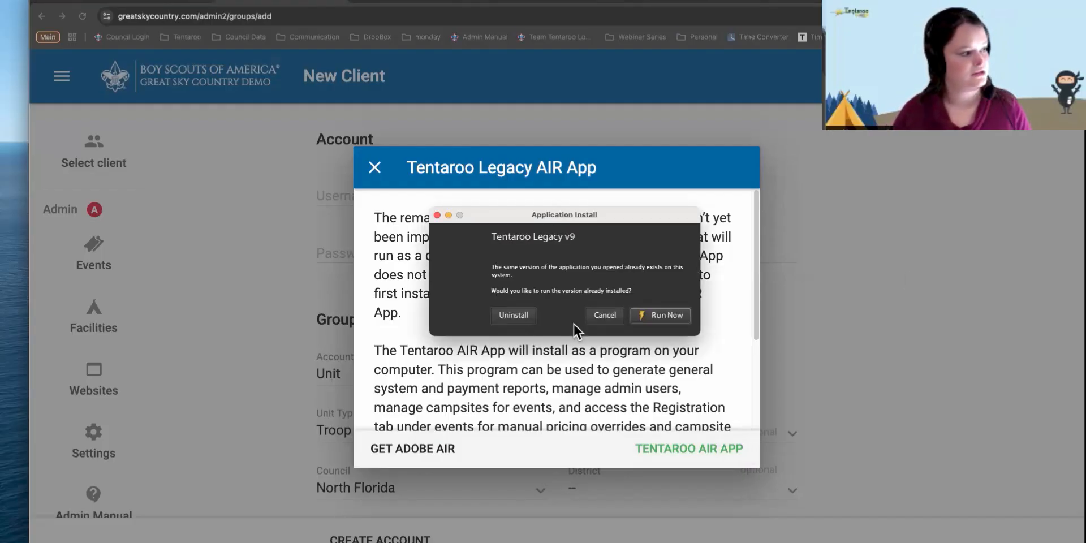
click(605, 315)
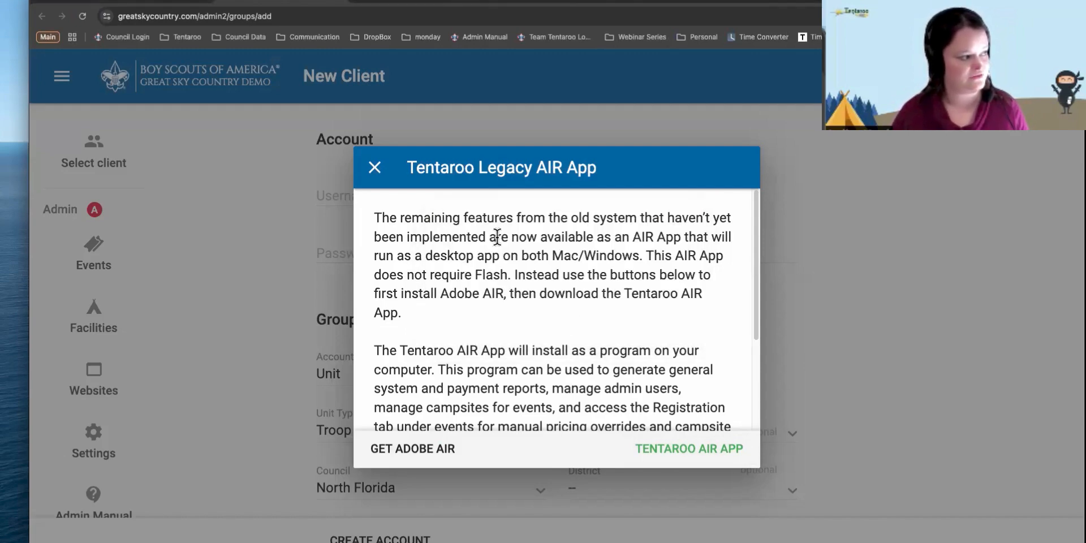
click(375, 168)
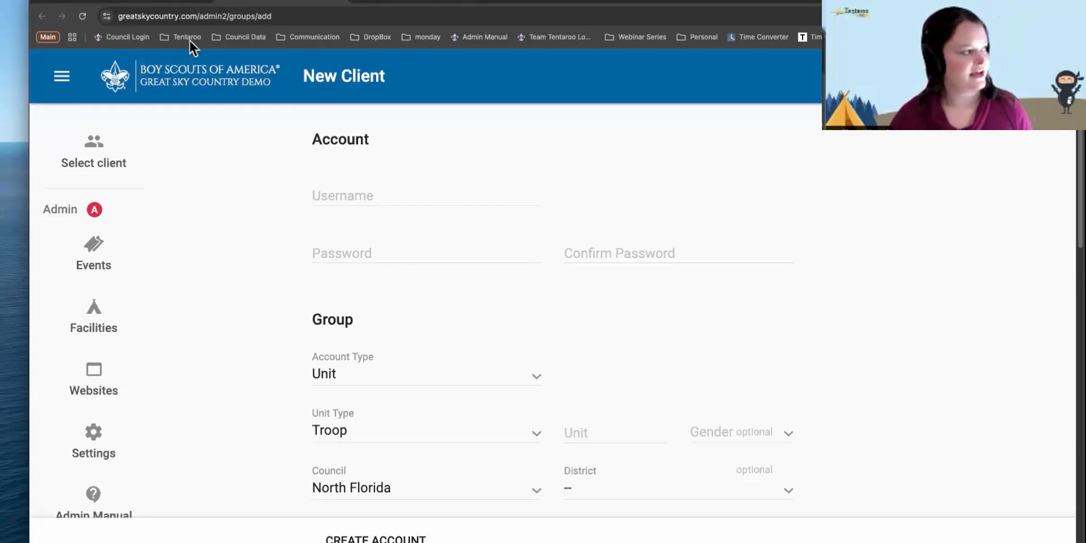
click(59, 5)
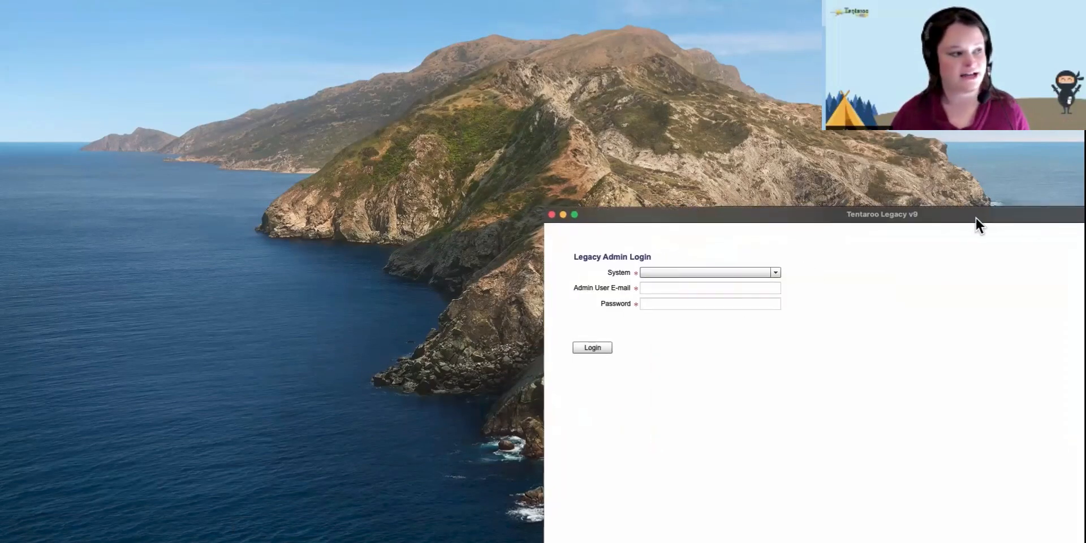
- Log in to the Great Sky Country Tentaroo system with the admin e-mail and password
drag(974, 216, 605, 31)
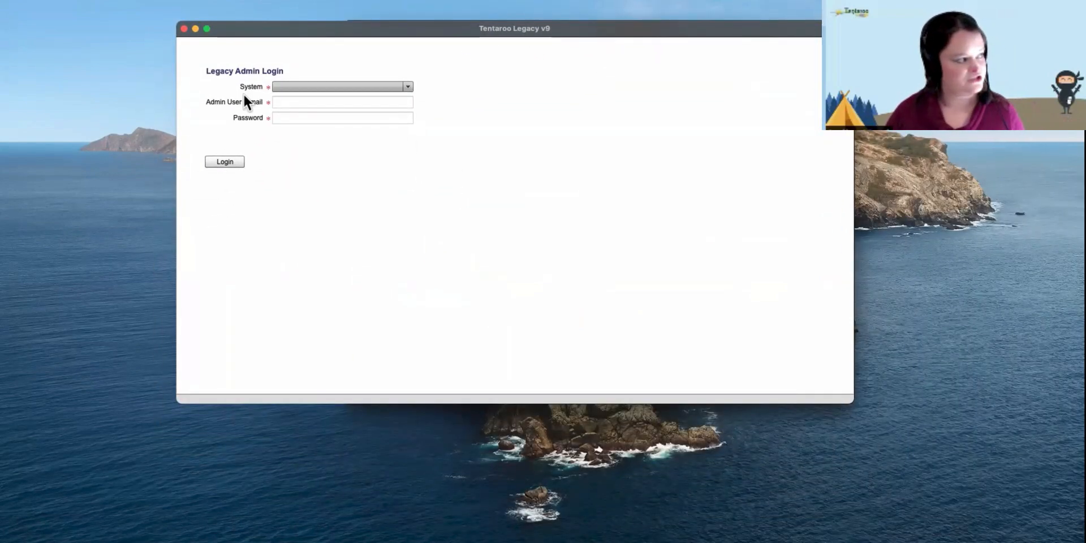
click(292, 86)
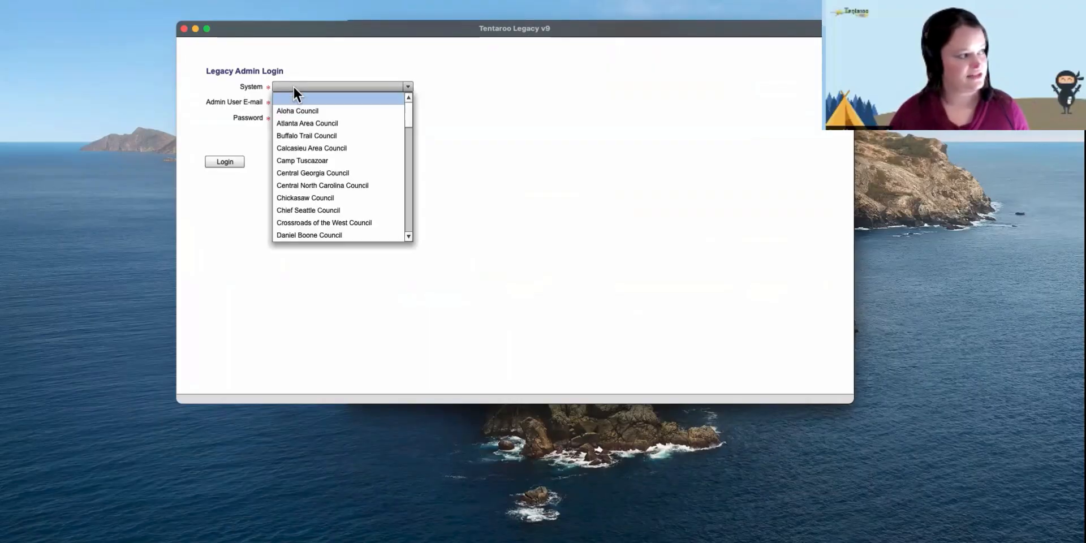
scroll(322, 210, down, 5)
click(321, 210)
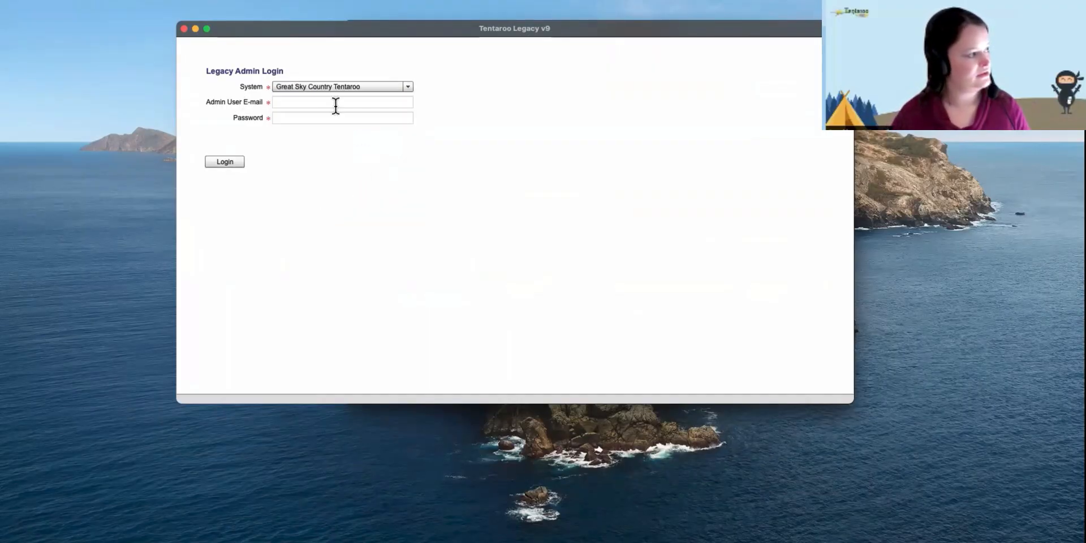
click(294, 101)
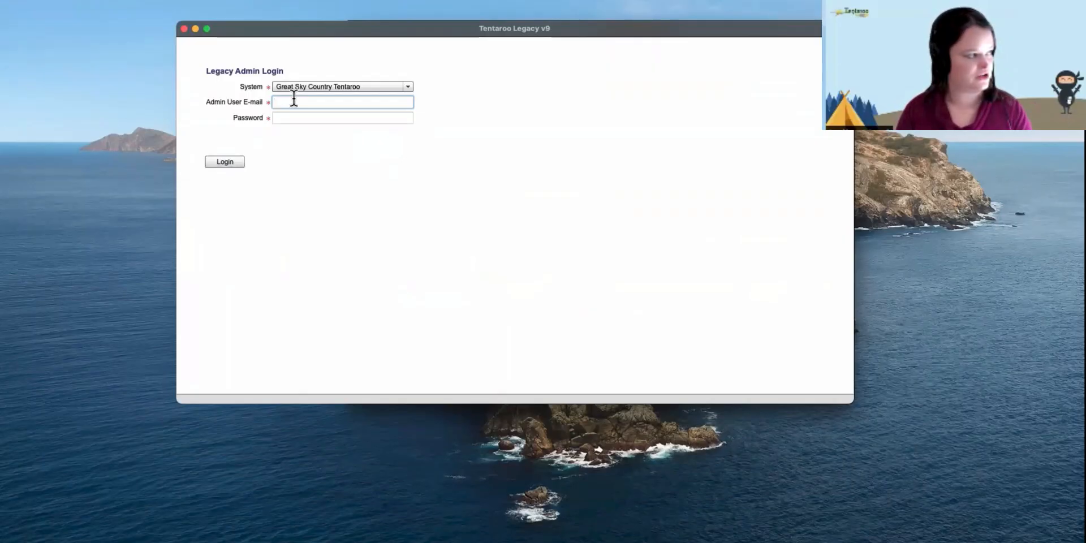
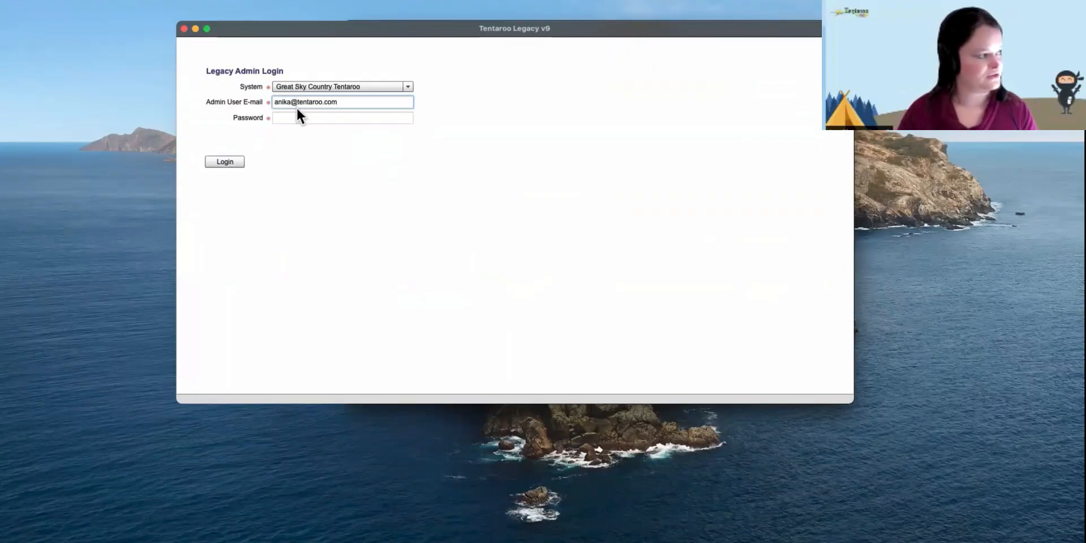
click(301, 118)
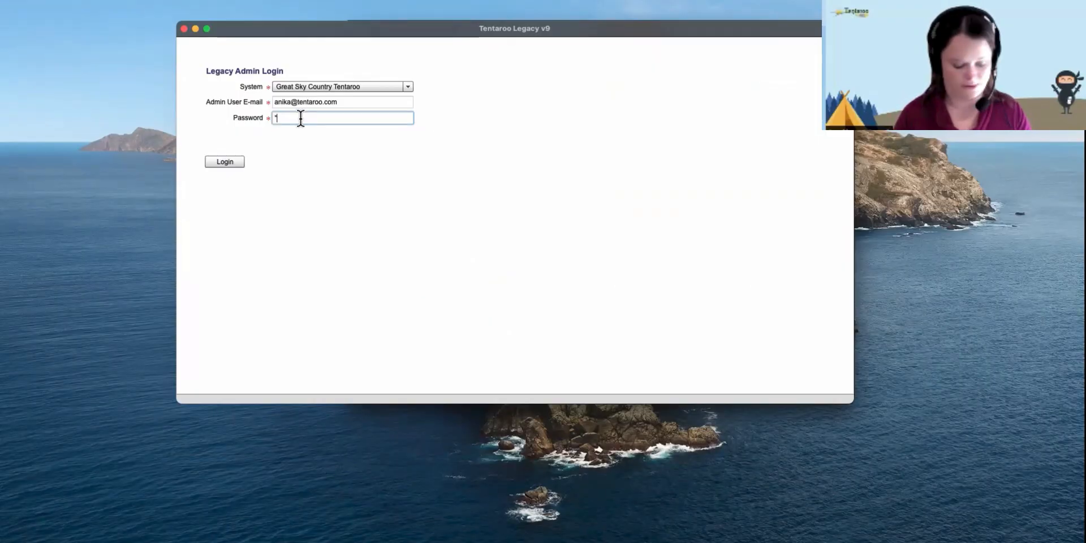
text(**********)
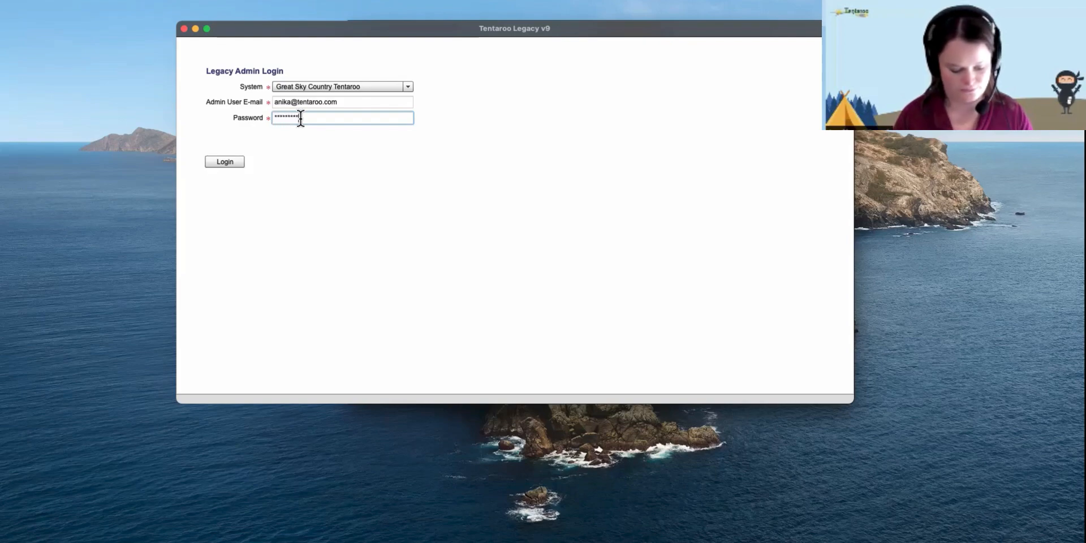
key(Return)
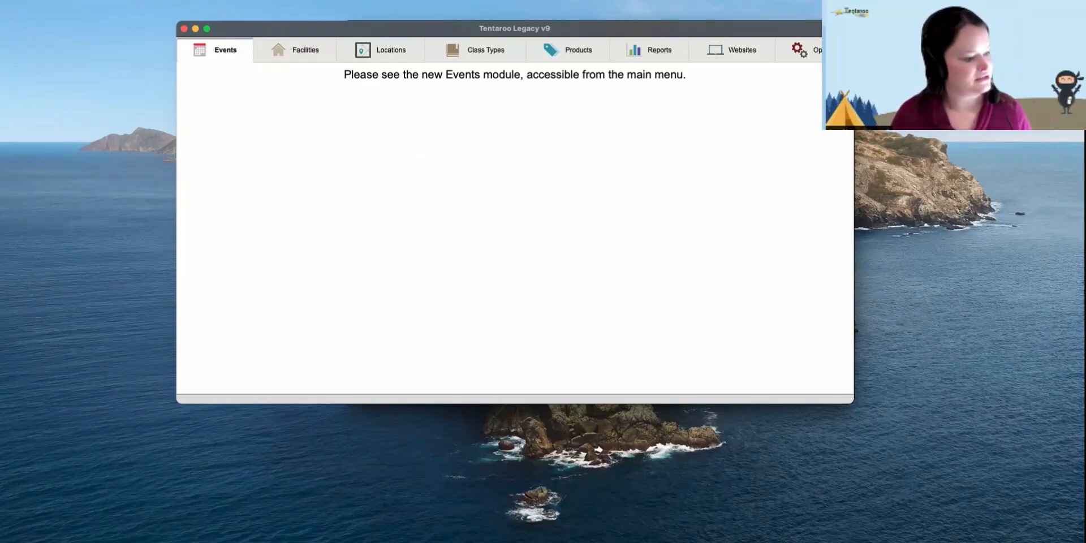
click(978, 536)
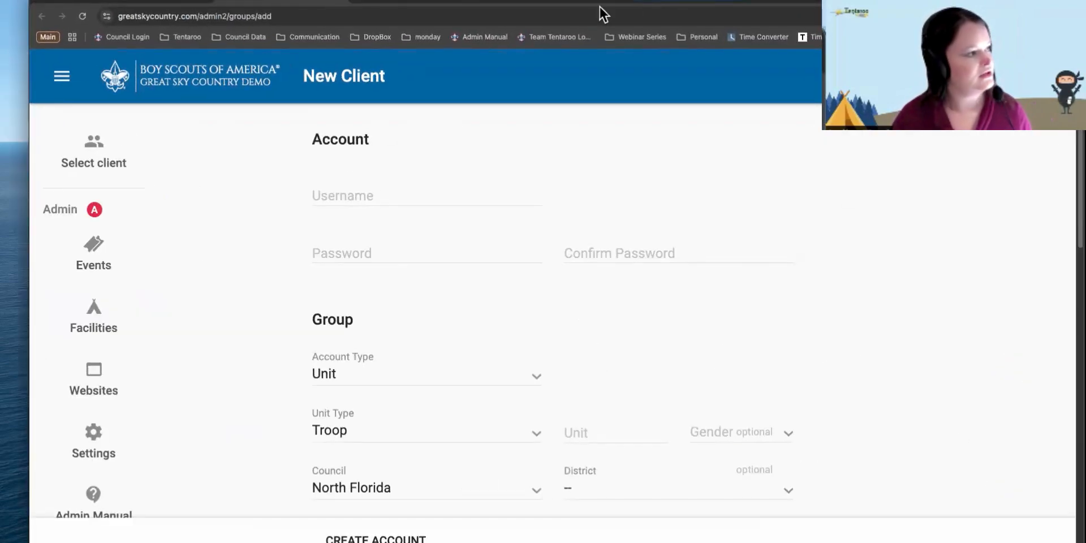
click(529, 3)
click(405, 4)
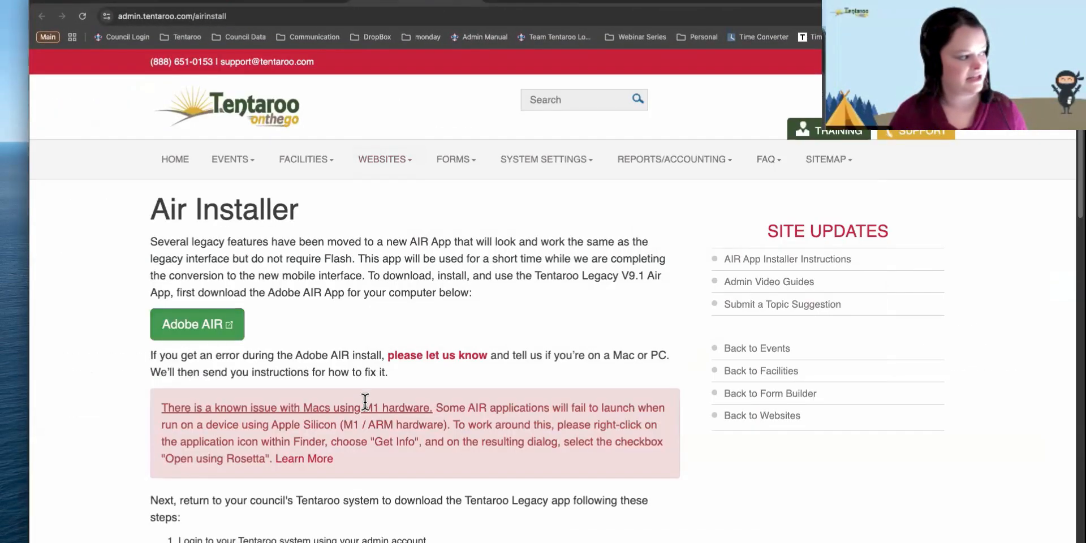
scroll(364, 399, down, 2)
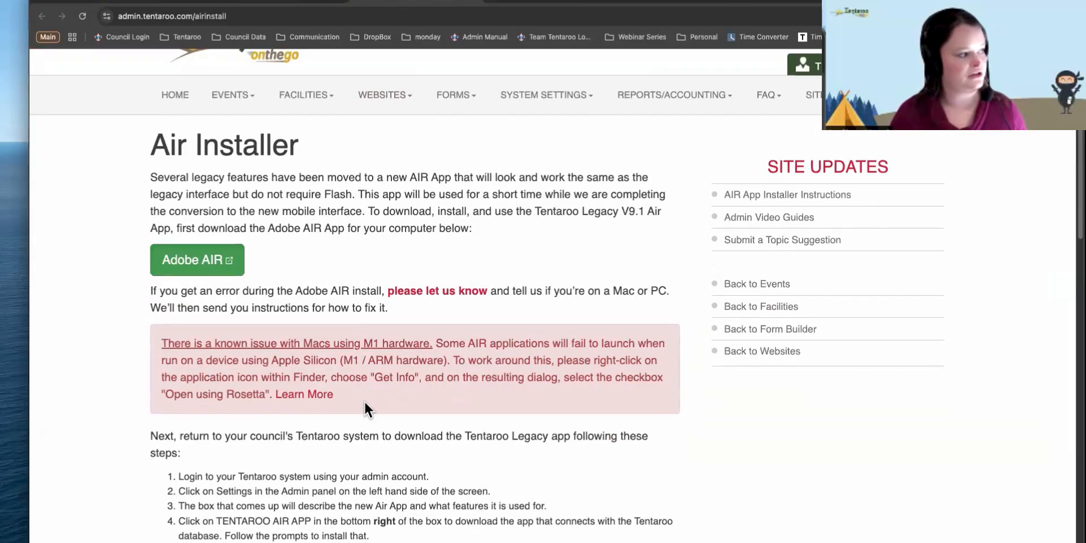
click(535, 3)
scroll(453, 269, down, 10)
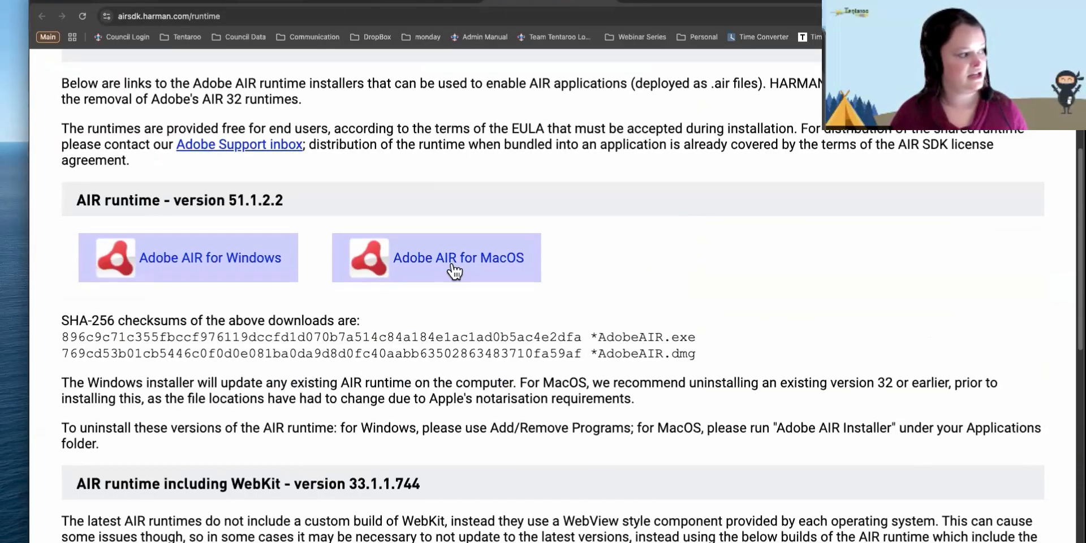
scroll(453, 271, down, 10)
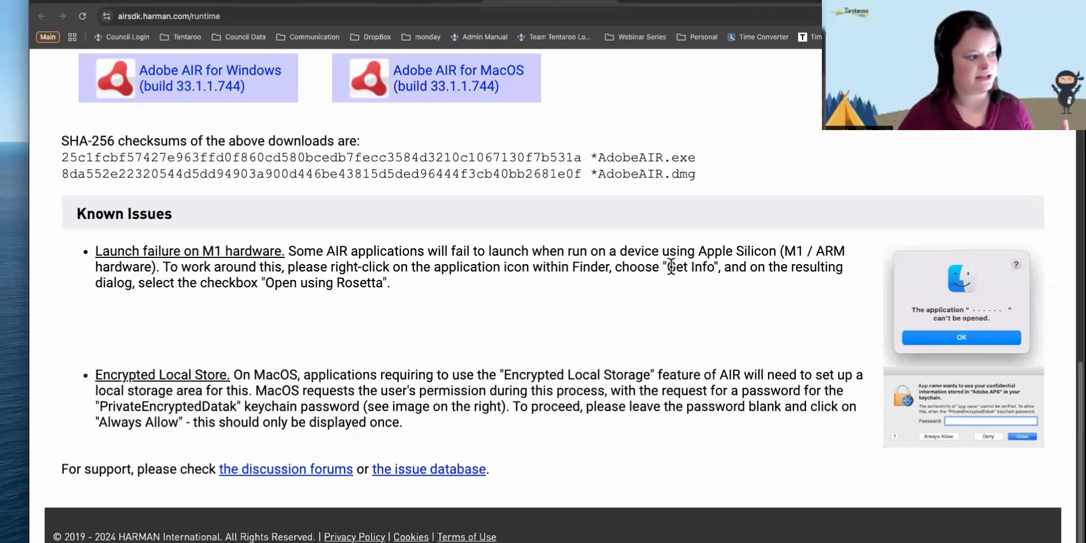
drag(667, 266, 710, 264)
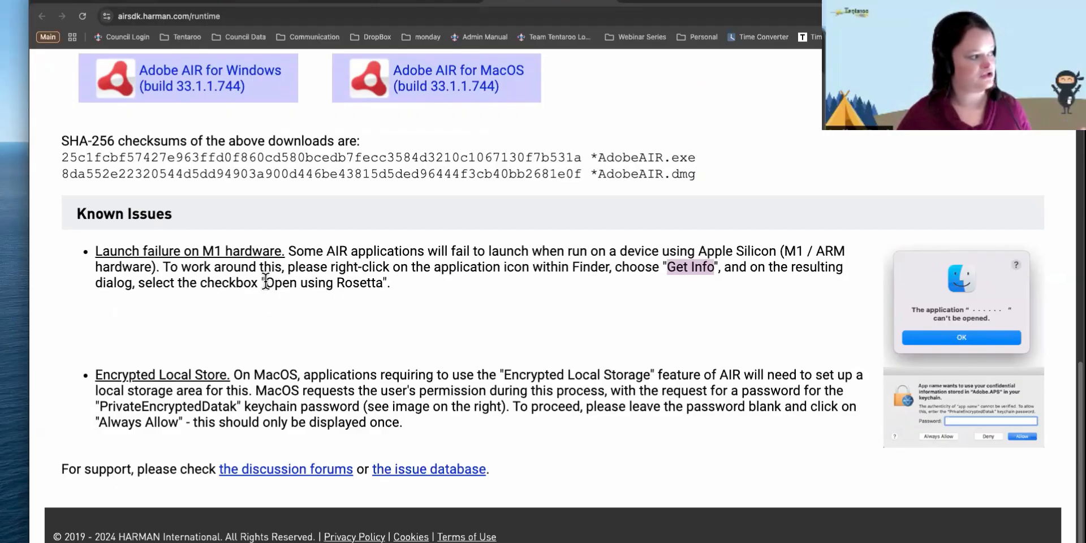
drag(266, 282, 384, 277)
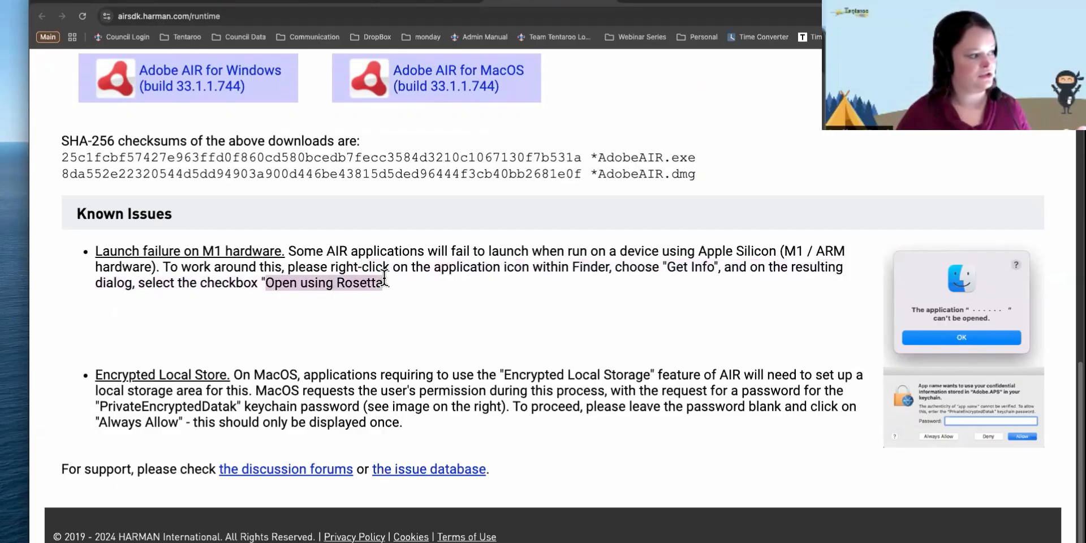
click(473, 314)
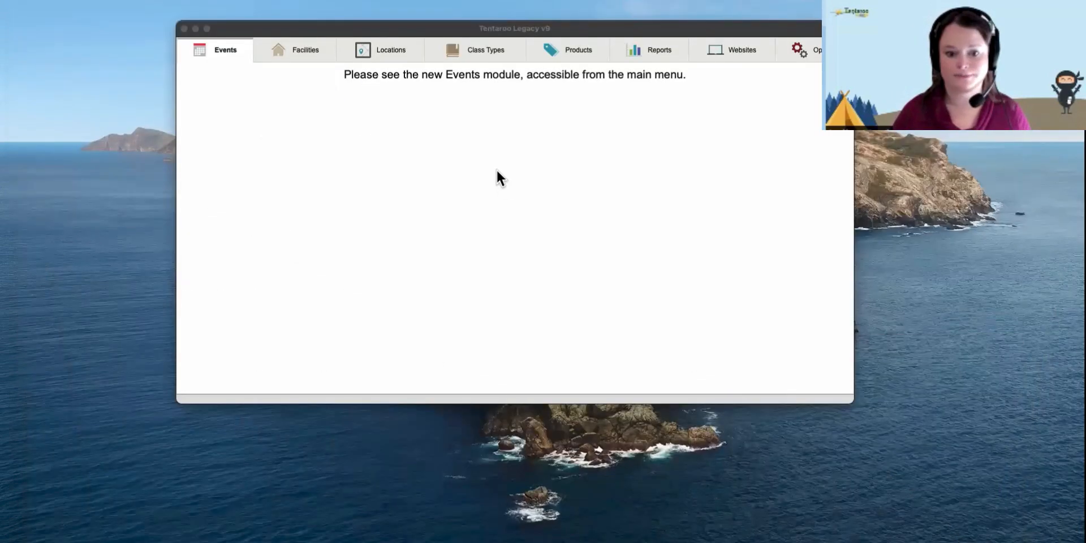
- Bring Tentaroo Legacy forward and go to the Options module's Admin Users page
click(495, 170)
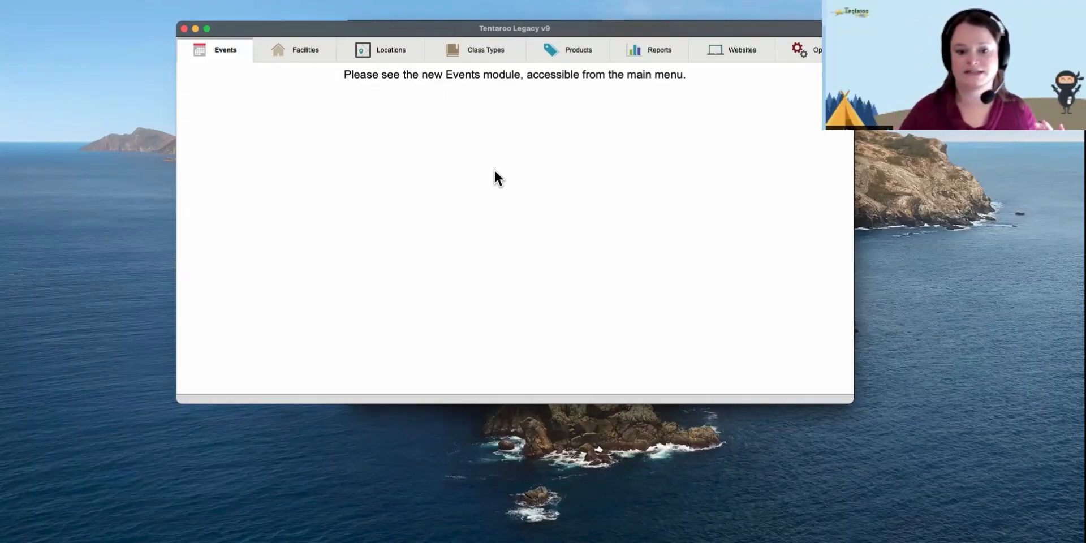
click(796, 47)
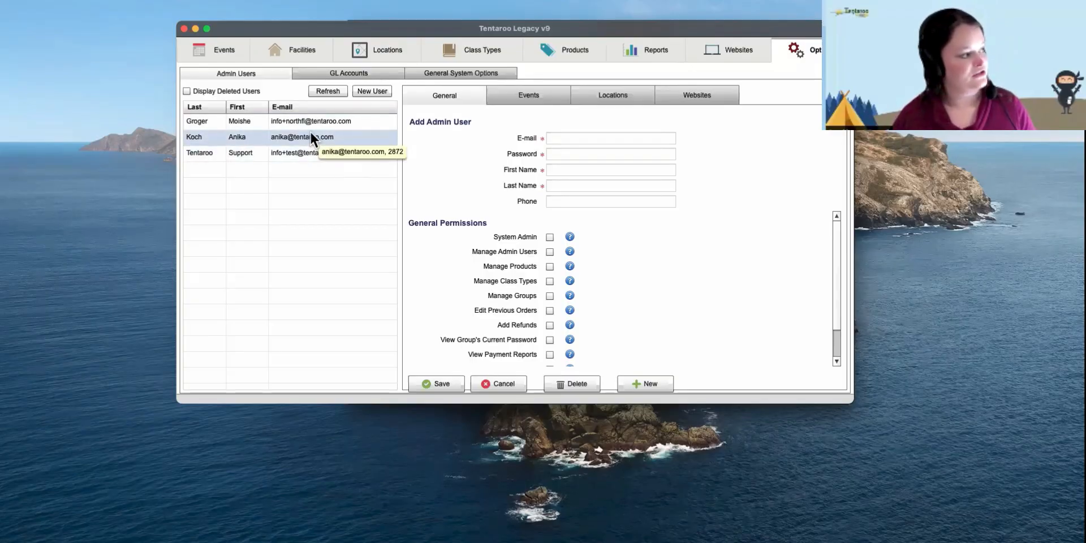
click(310, 149)
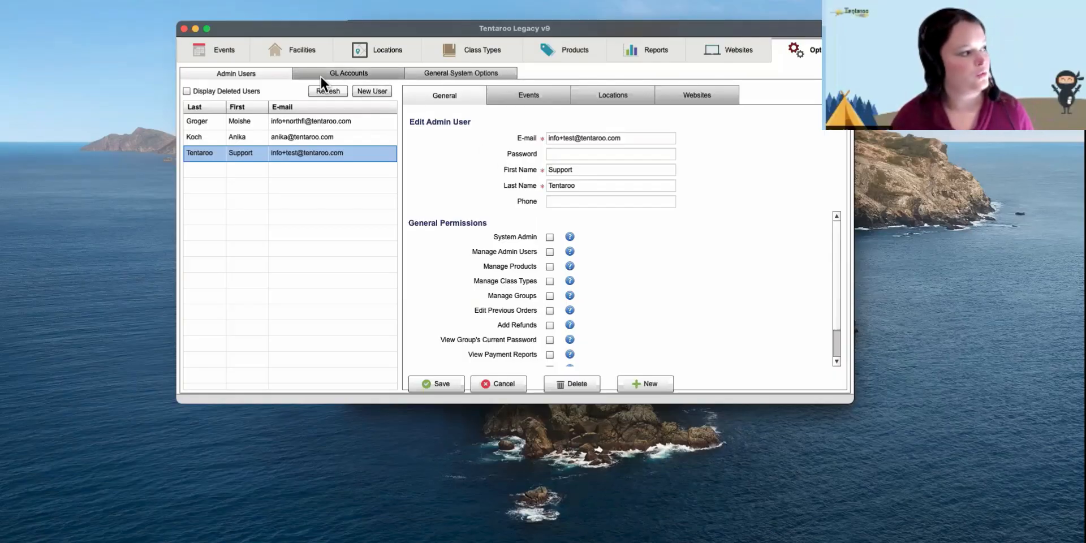
click(367, 91)
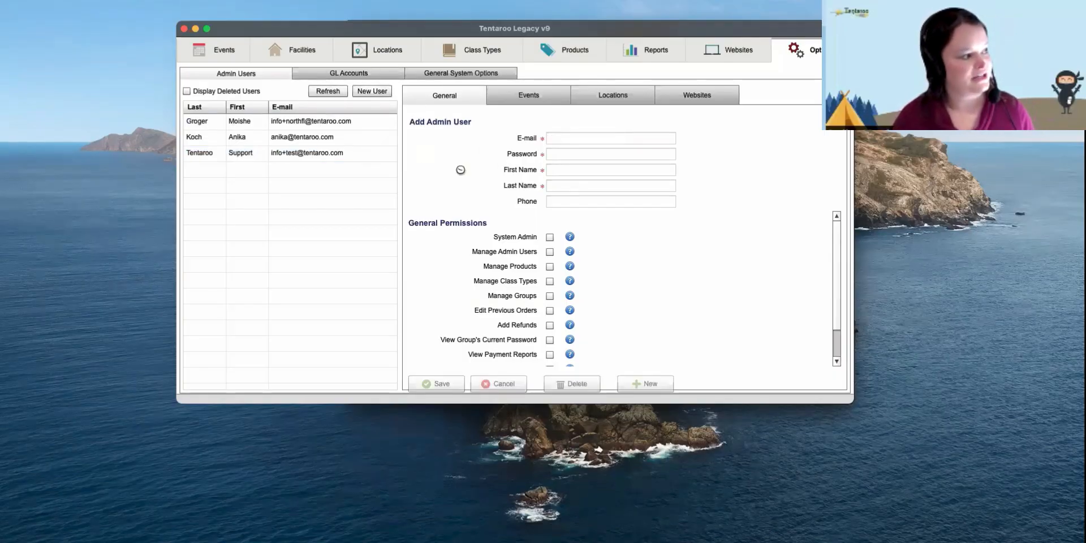
click(573, 139)
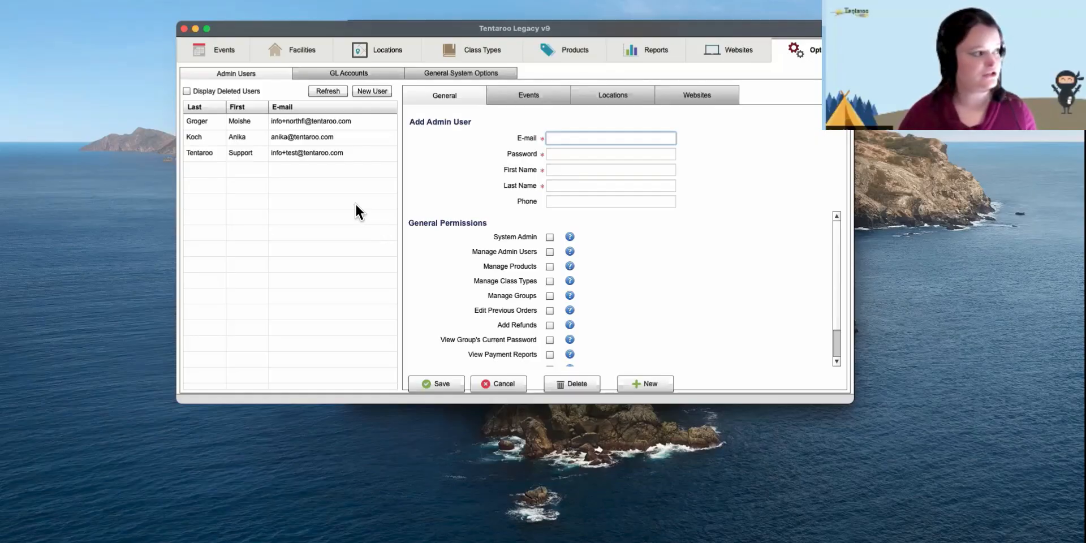
click(186, 92)
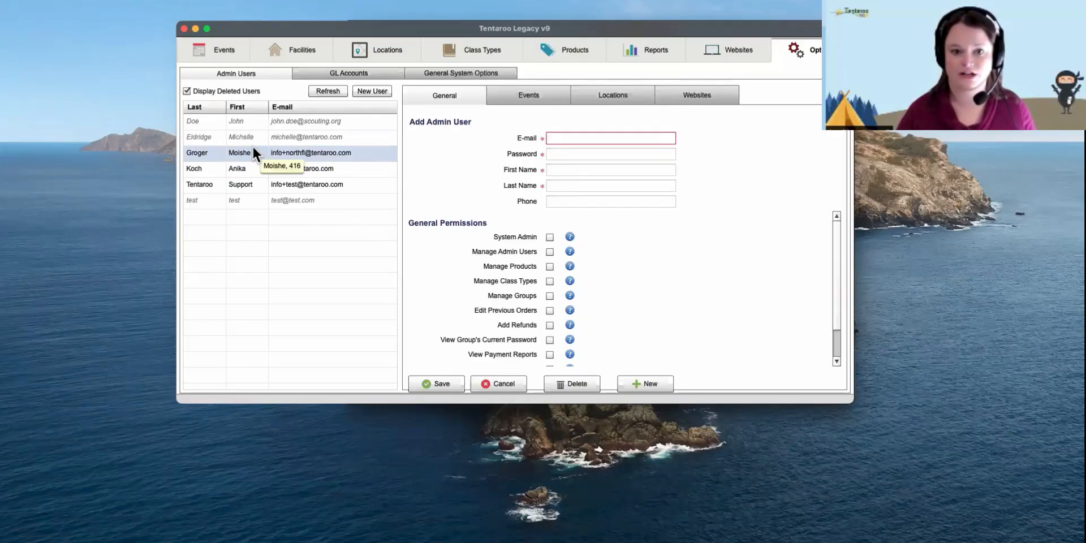
click(186, 92)
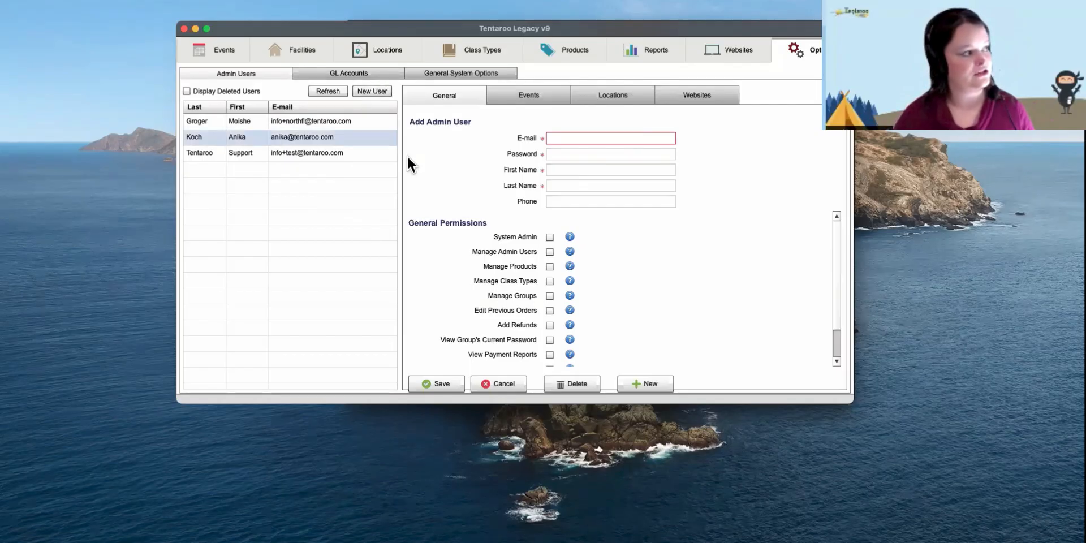
click(650, 385)
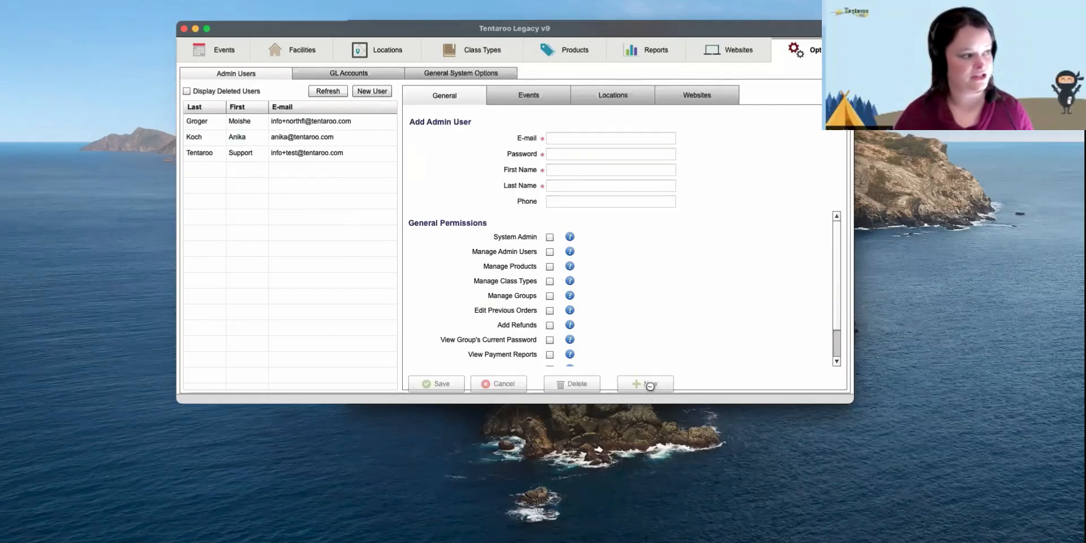
click(598, 136)
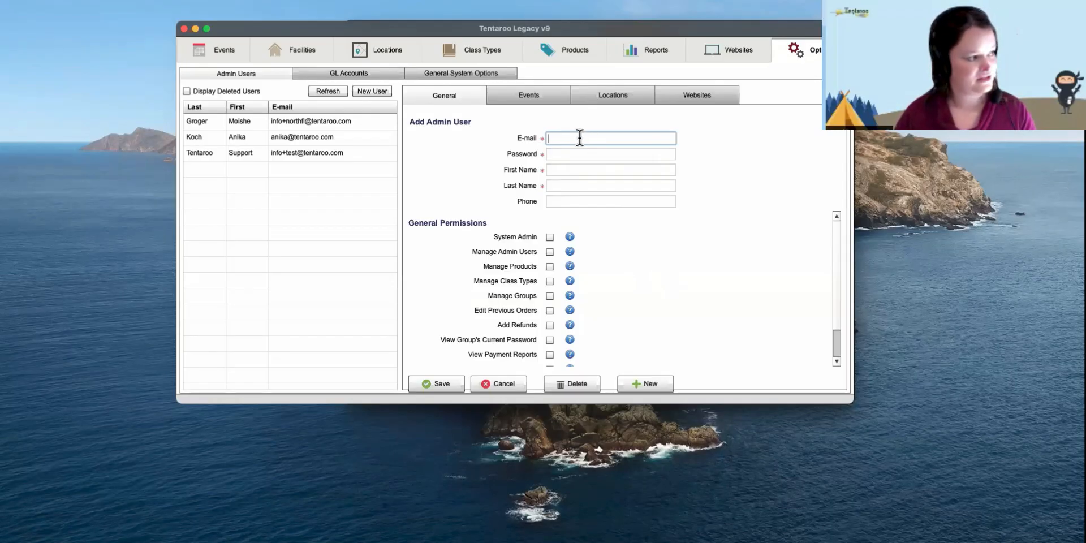
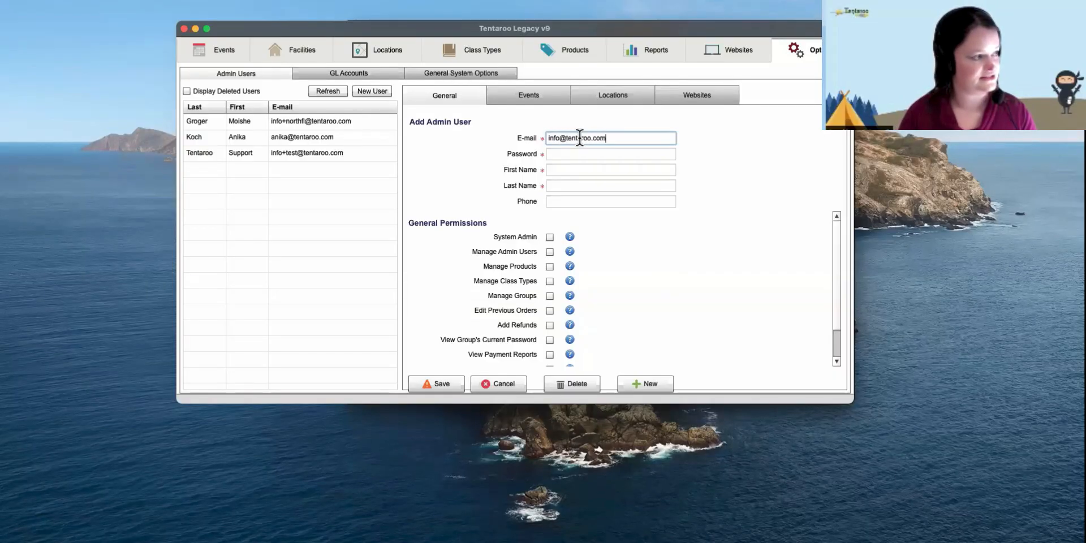
- Enter the new admin's e-mail address, password, first name and last name
key(Tab)
text(**************)
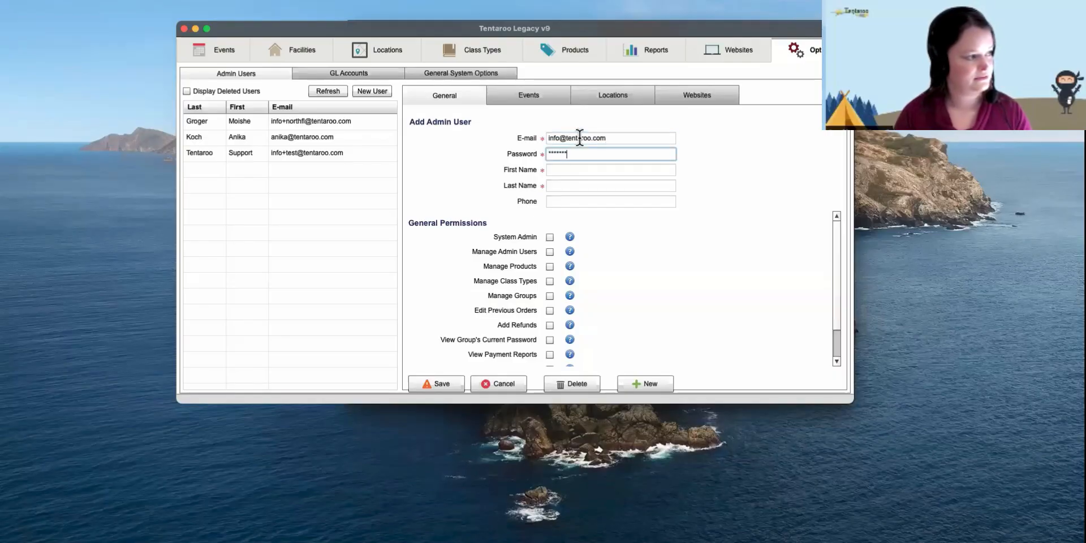
key(Tab)
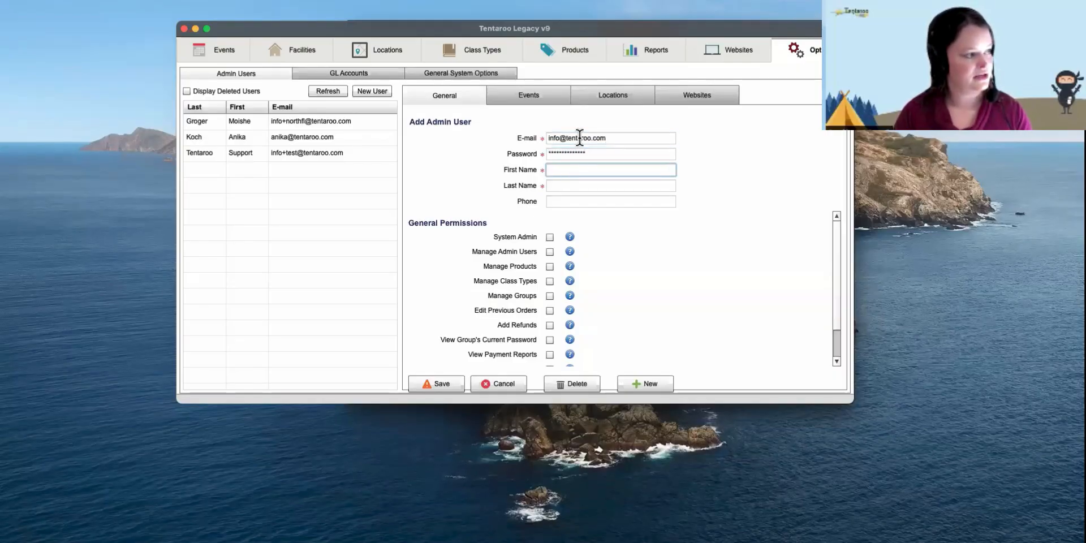
key(Tab)
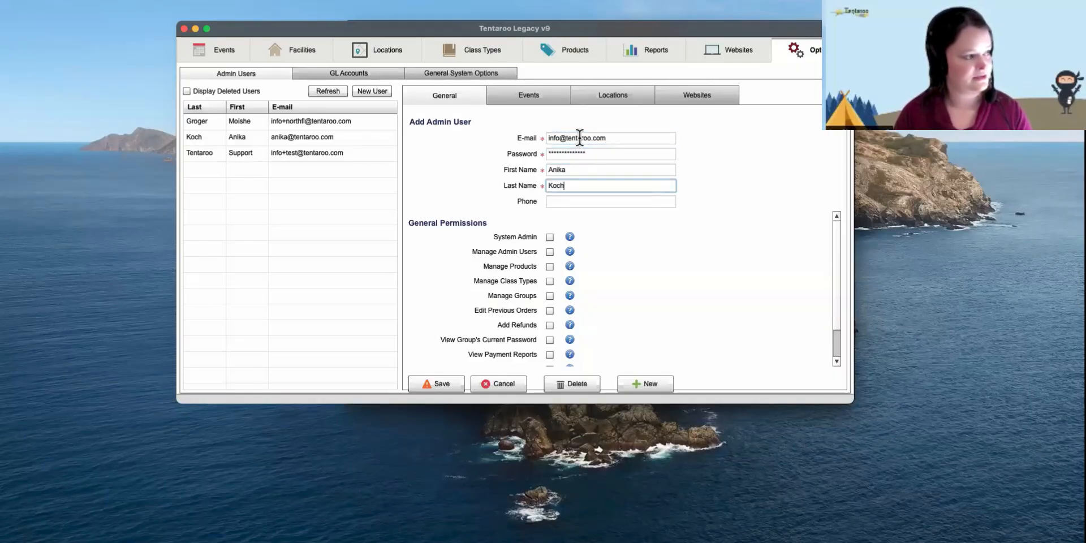
click(608, 211)
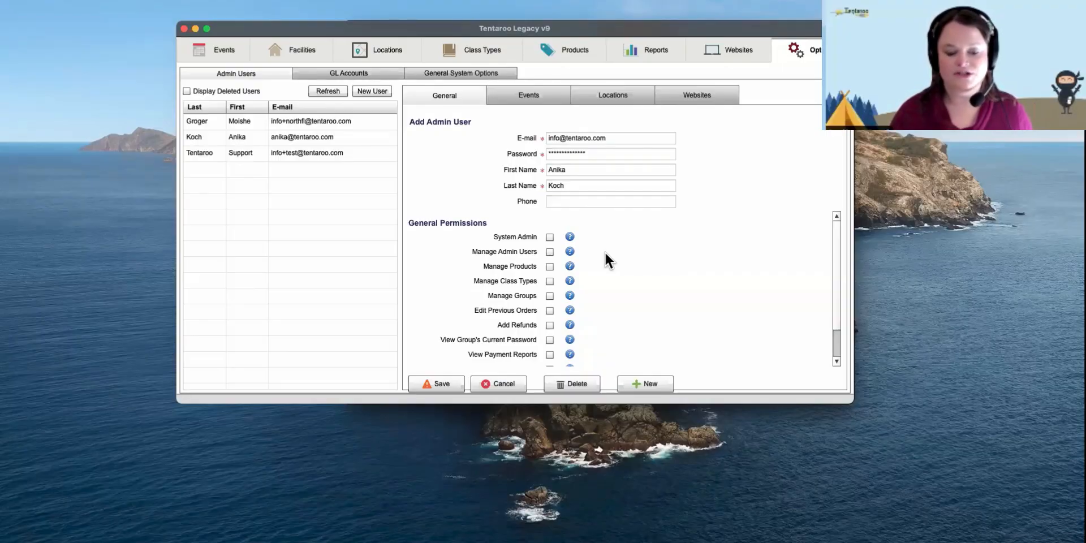
scroll(606, 260, down, 3)
scroll(605, 251, up, 1)
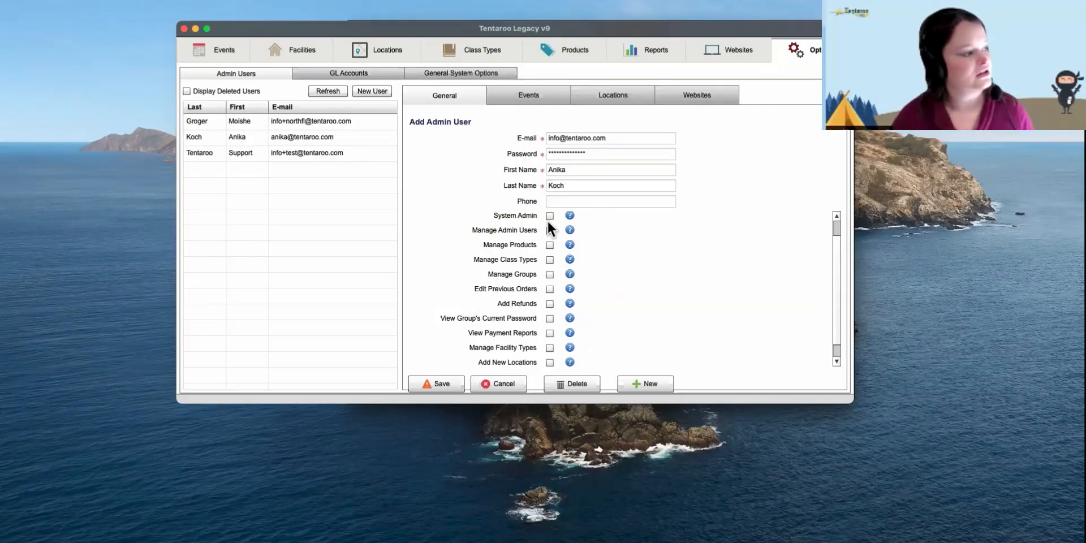
scroll(561, 241, up, 2)
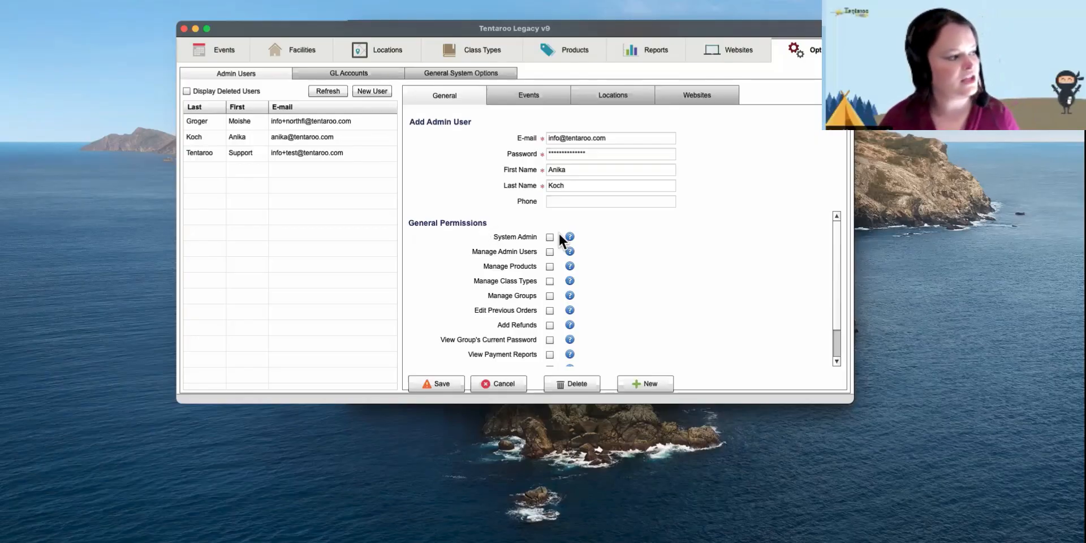
mouse_move(569, 239)
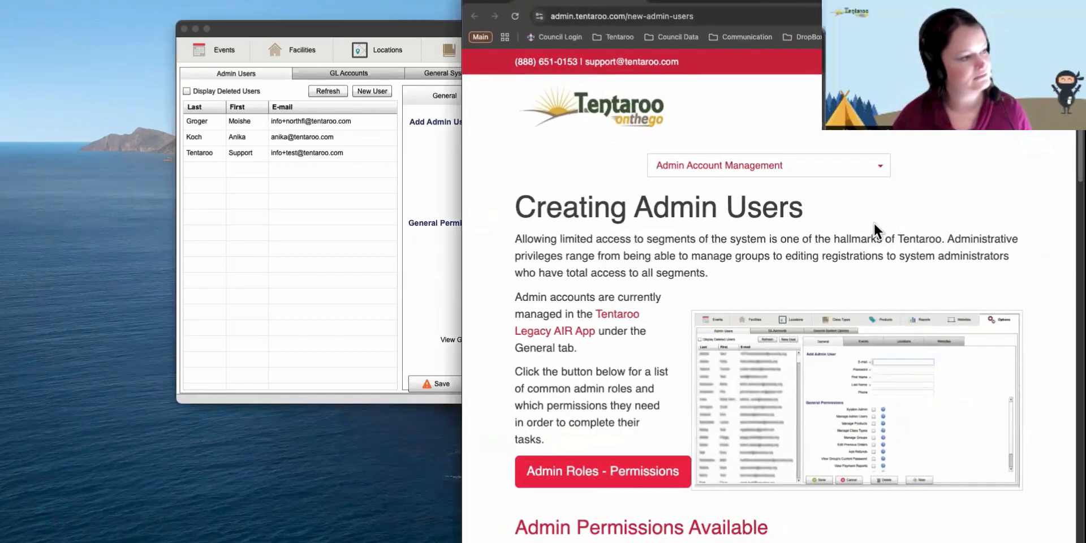
scroll(630, 322, down, 6)
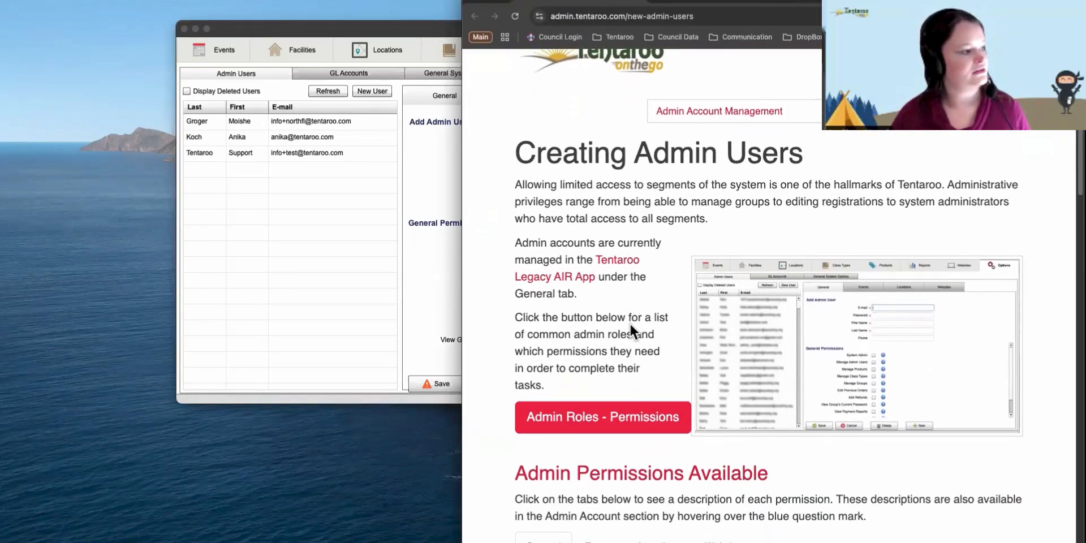
scroll(629, 322, down, 4)
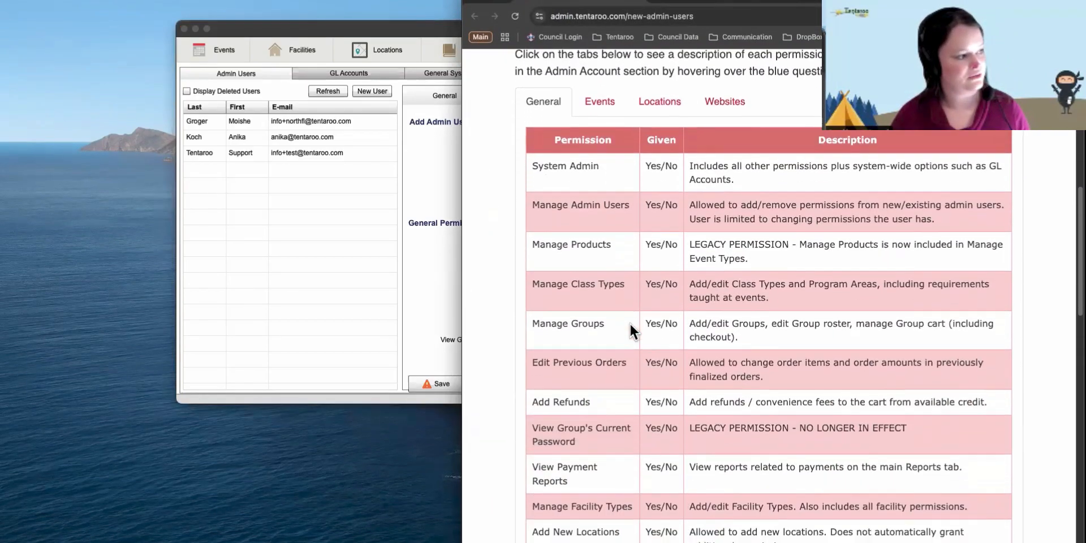
scroll(630, 322, up, 1)
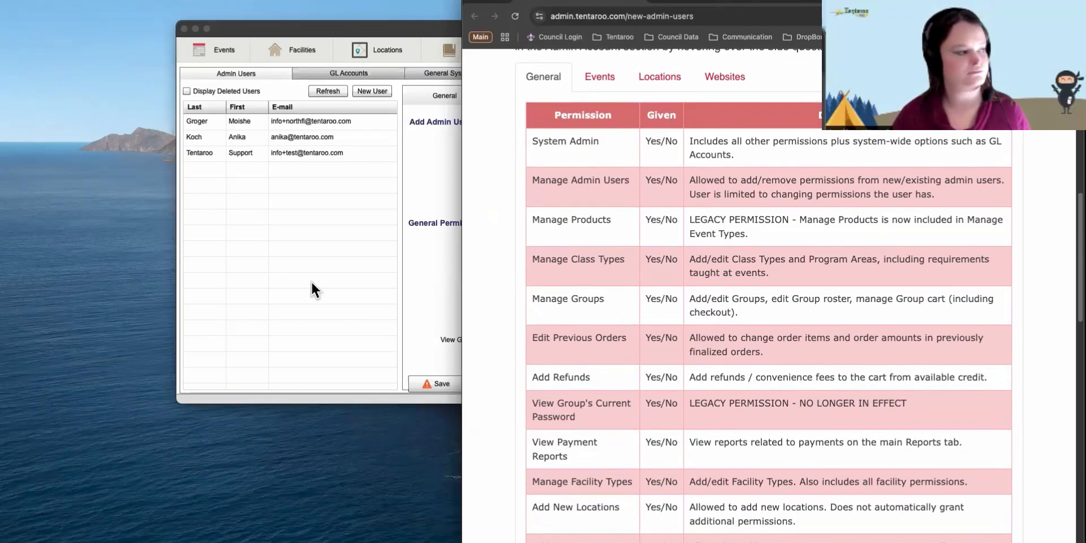
click(406, 258)
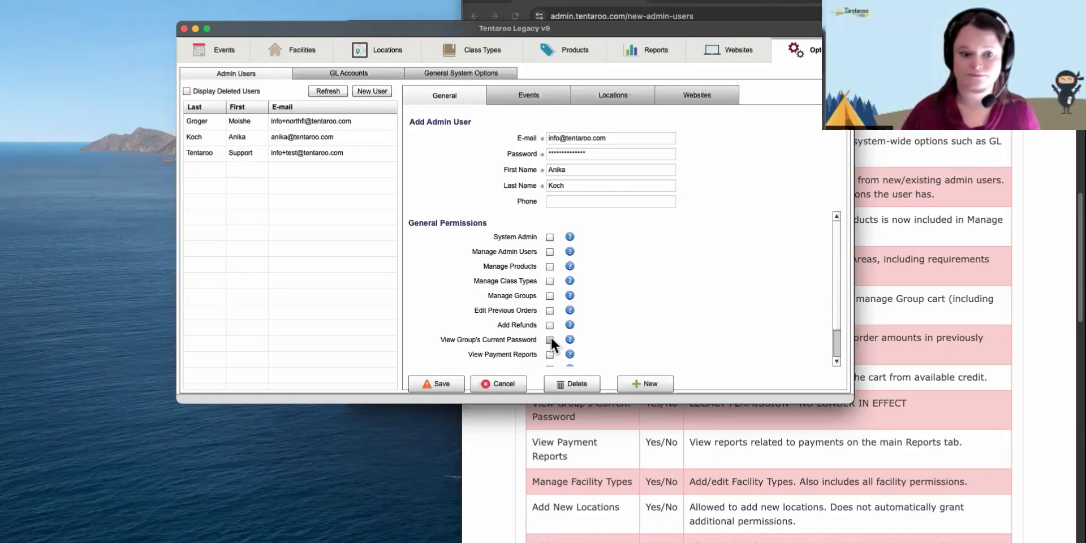
scroll(574, 322, down, 1)
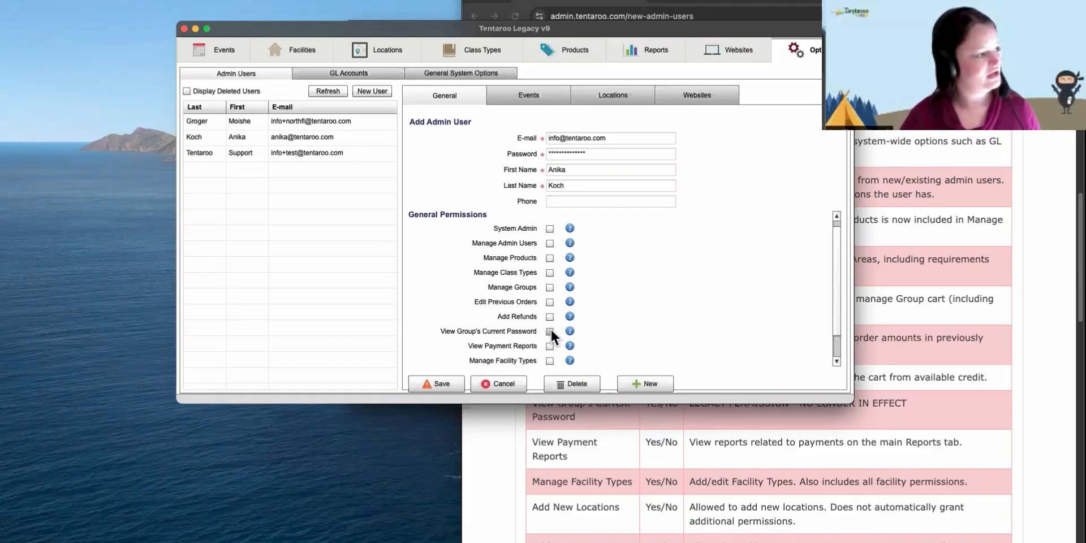
scroll(553, 344, down, 3)
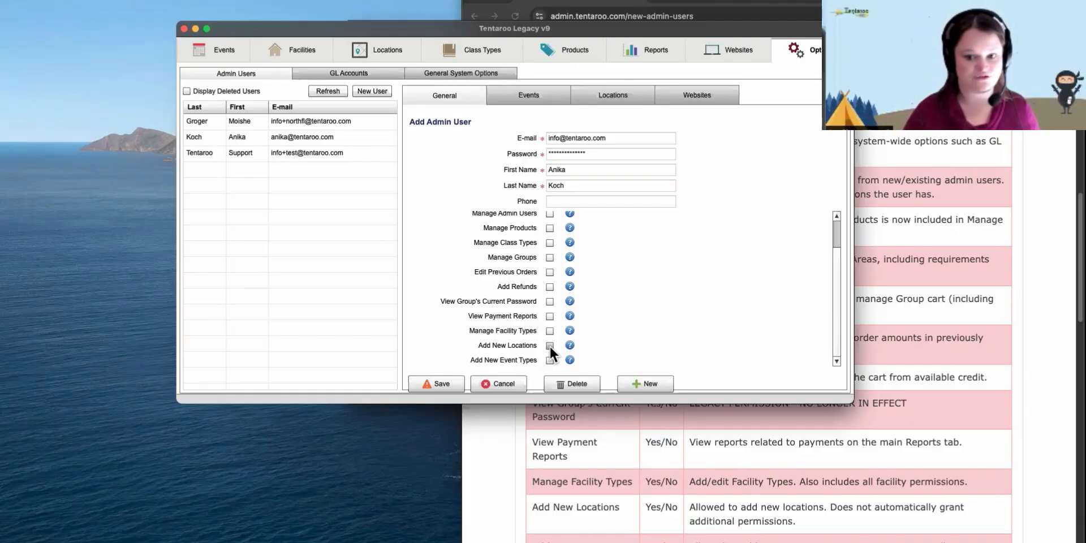
mouse_move(568, 345)
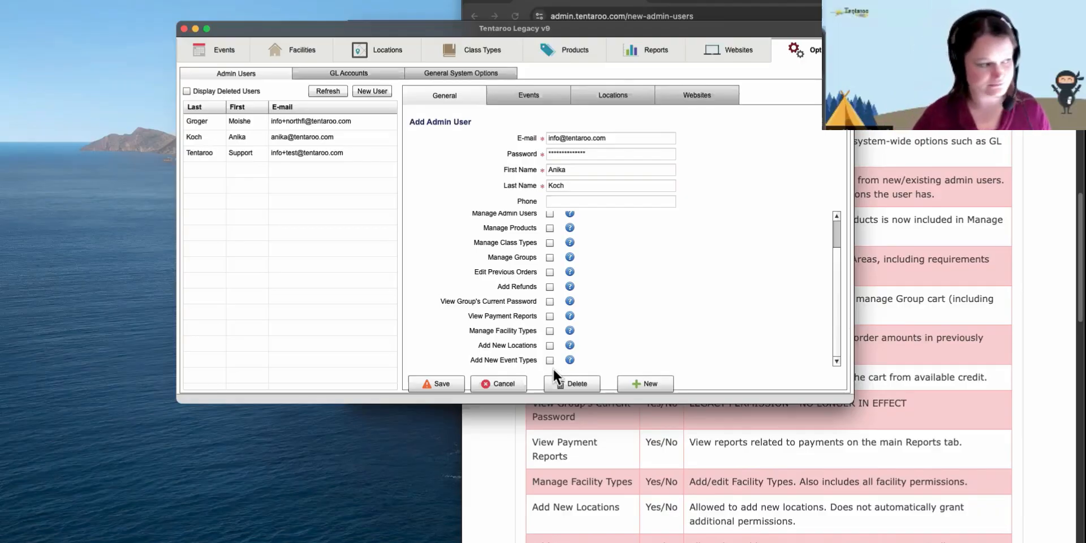
- On the Events permissions, tick Cub Scout Day Camps under Manage Event Types and Event Reports
click(547, 95)
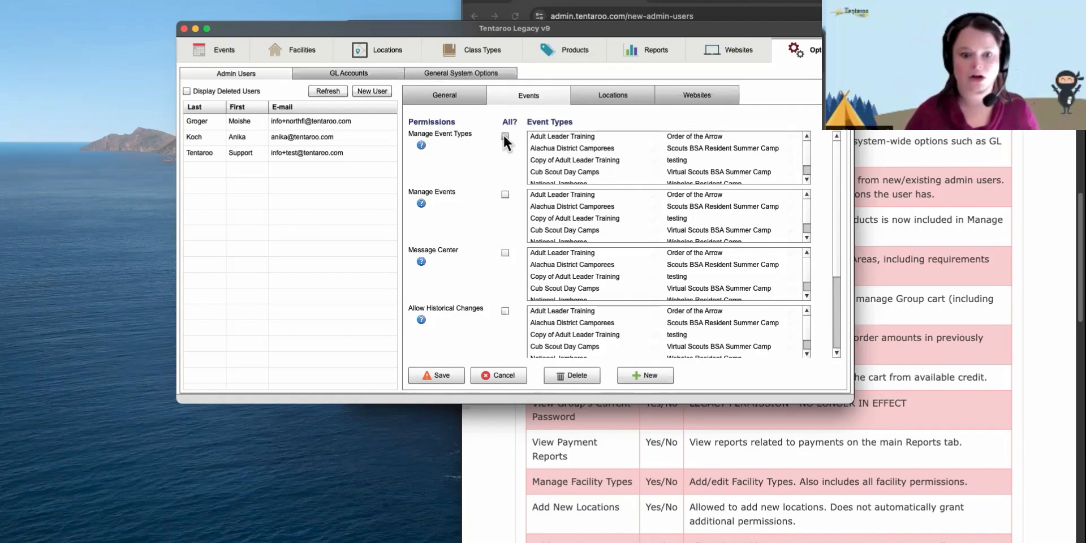
click(630, 167)
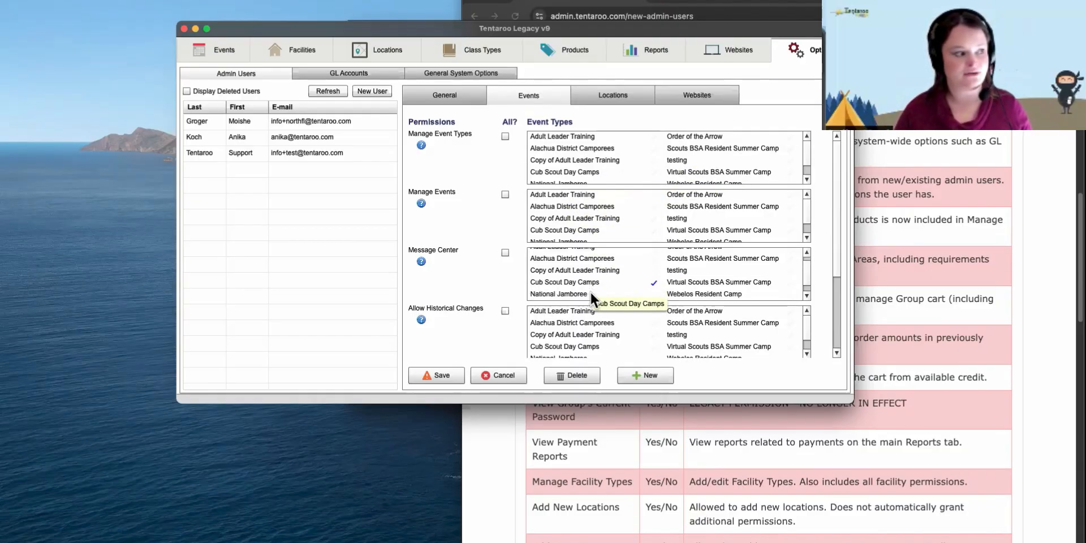
scroll(589, 291, down, 2)
scroll(481, 306, up, 5)
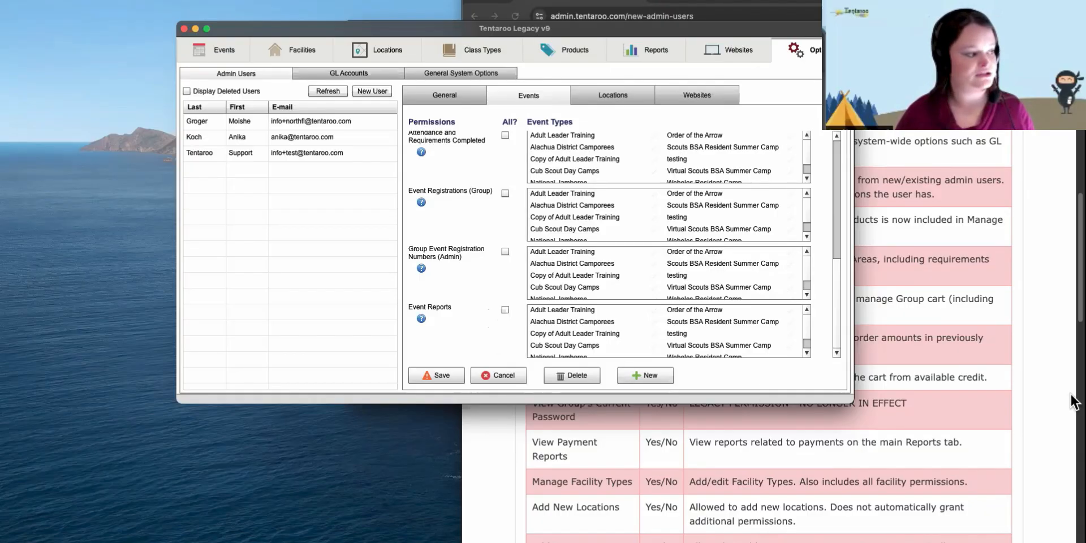
click(602, 343)
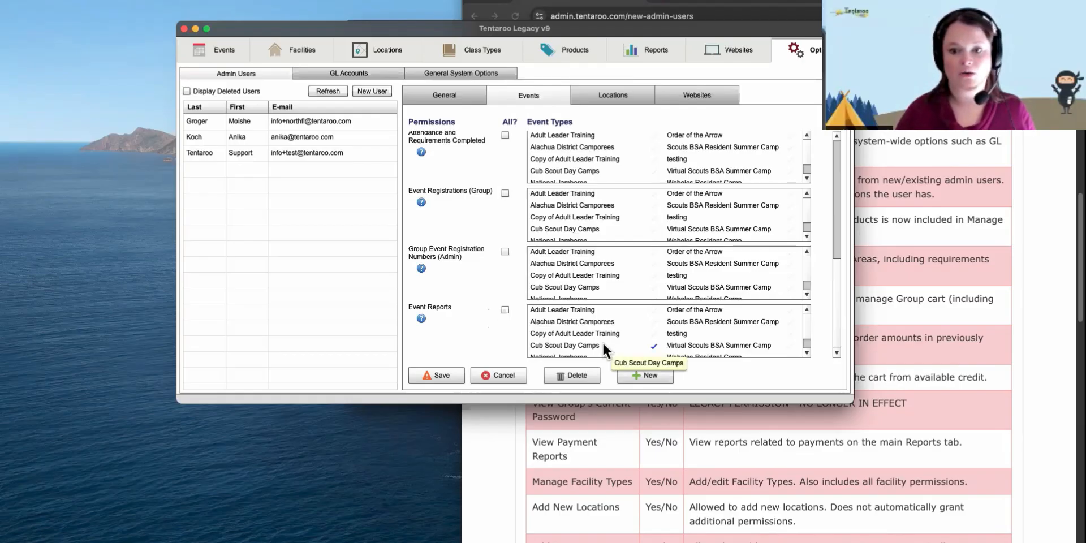
- Leave Event Reports All? off and tick Scouts BSA Resident Summer Camp under Event Reports and registration numbers
click(504, 309)
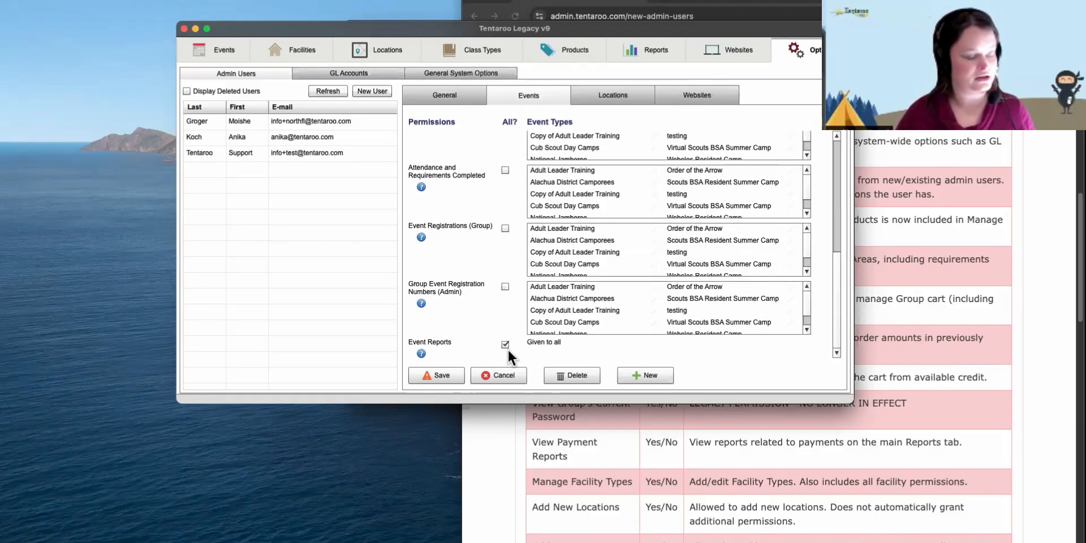
click(504, 344)
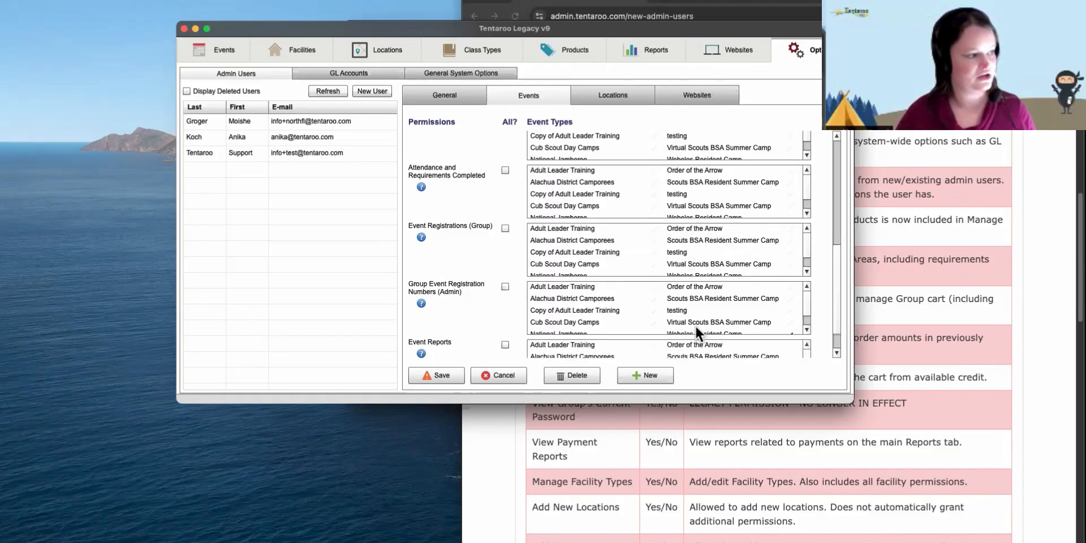
scroll(695, 326, down, 2)
scroll(818, 310, down, 2)
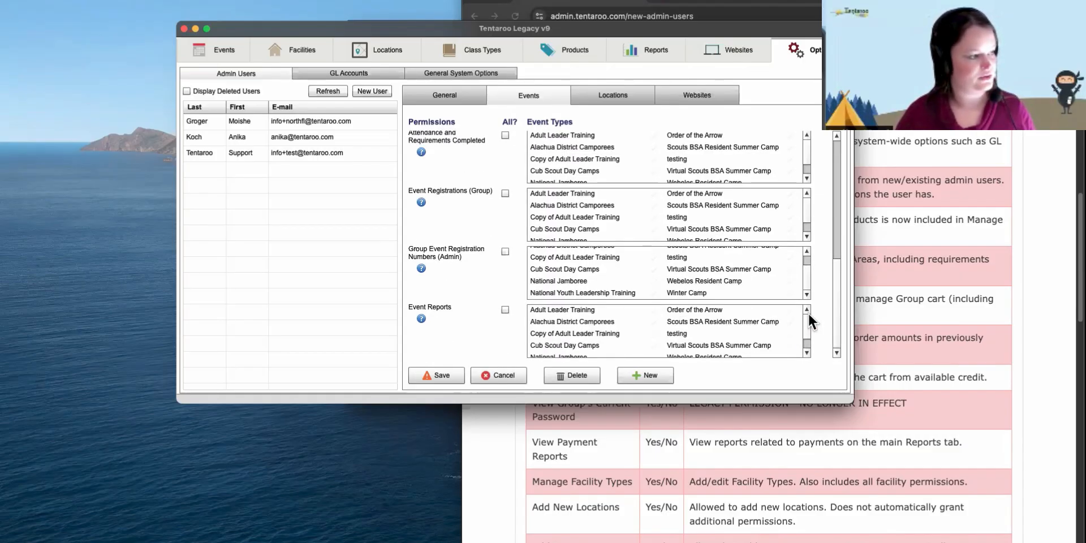
scroll(808, 311, down, 2)
click(689, 319)
scroll(690, 320, up, 2)
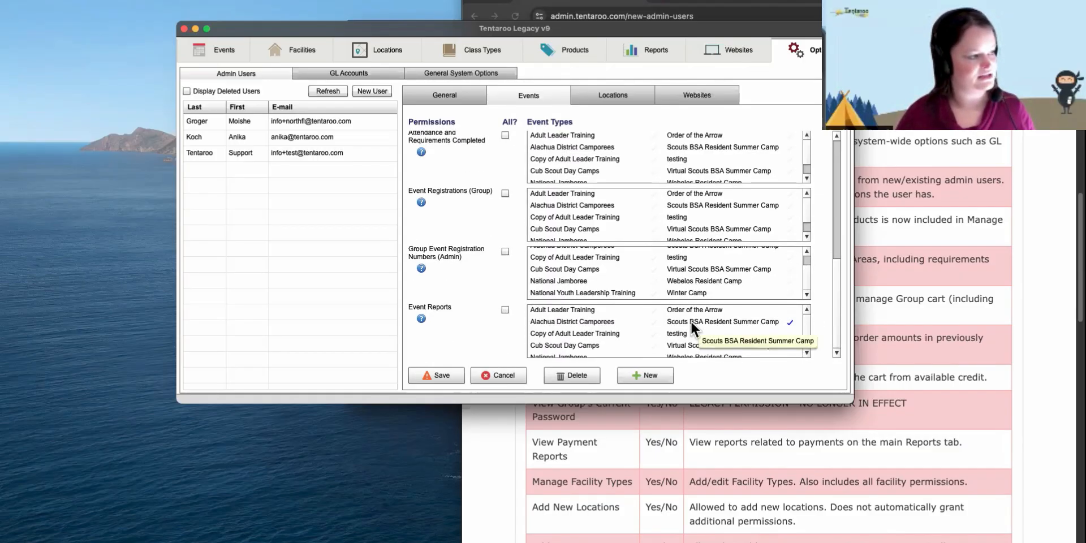
click(690, 320)
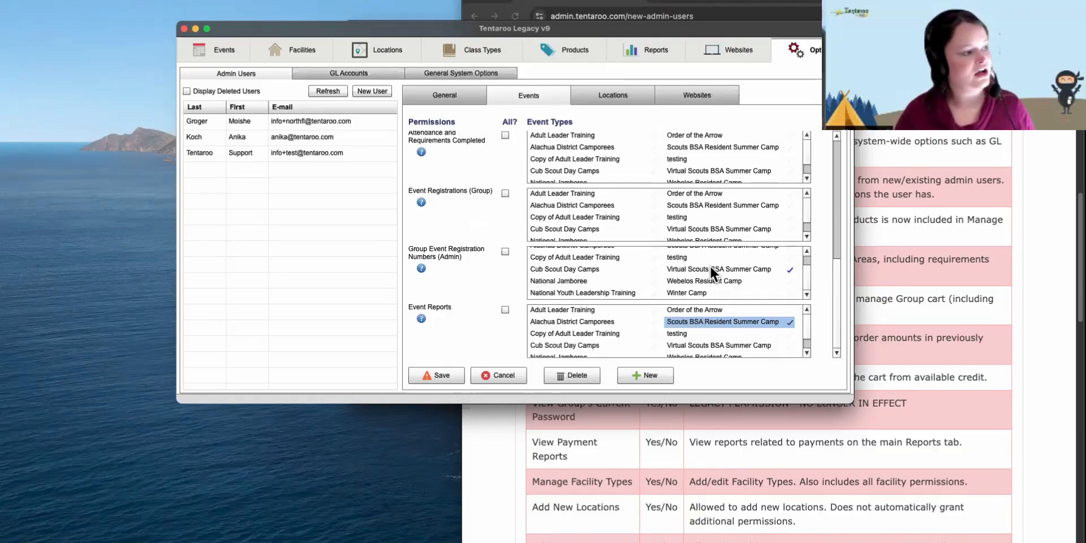
scroll(705, 254, up, 2)
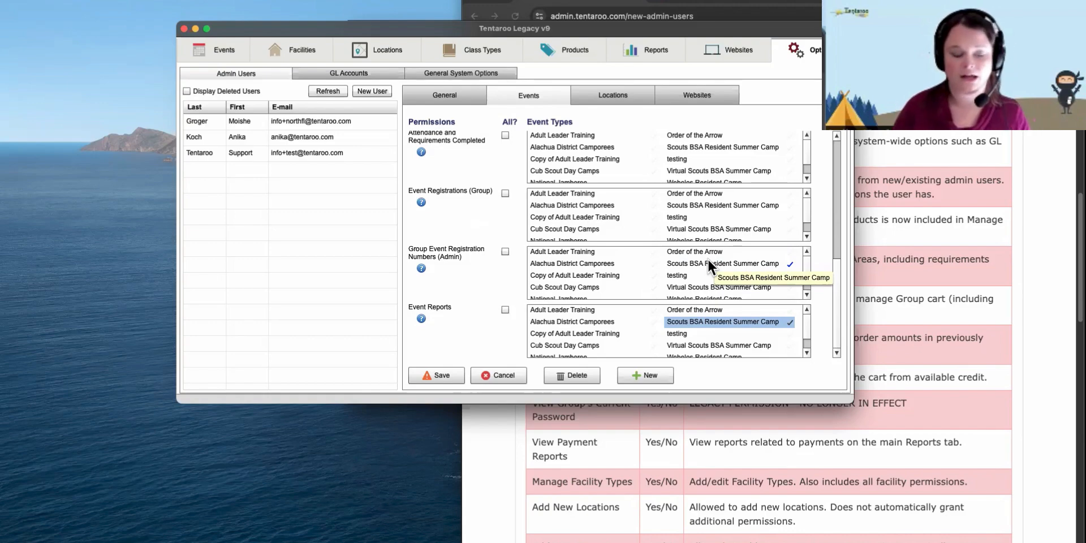
click(716, 263)
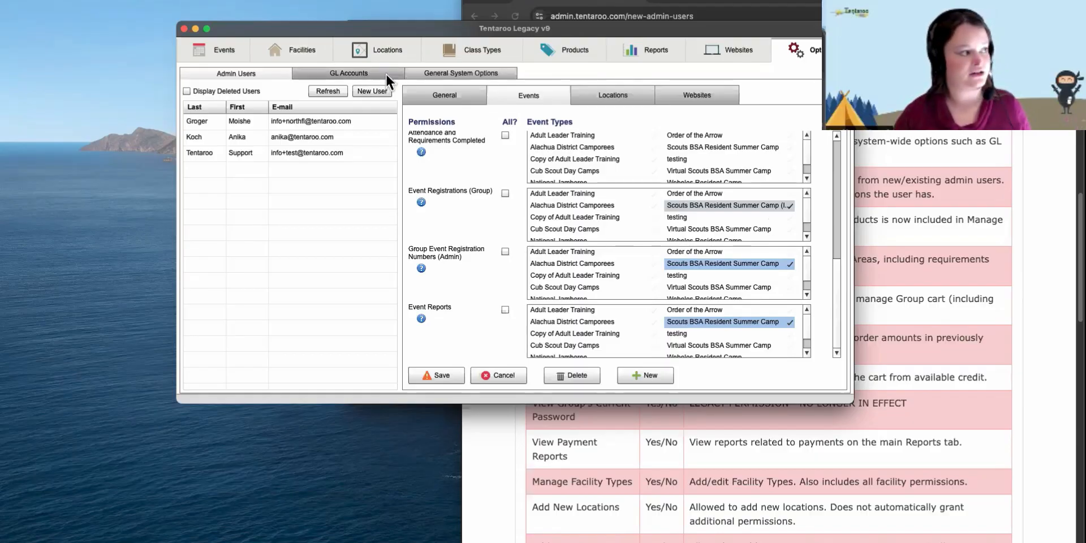
- Grant Manage Groups, then tick Scouts BSA Resident Summer Camp under Attendance and Event Class Schedule
click(441, 96)
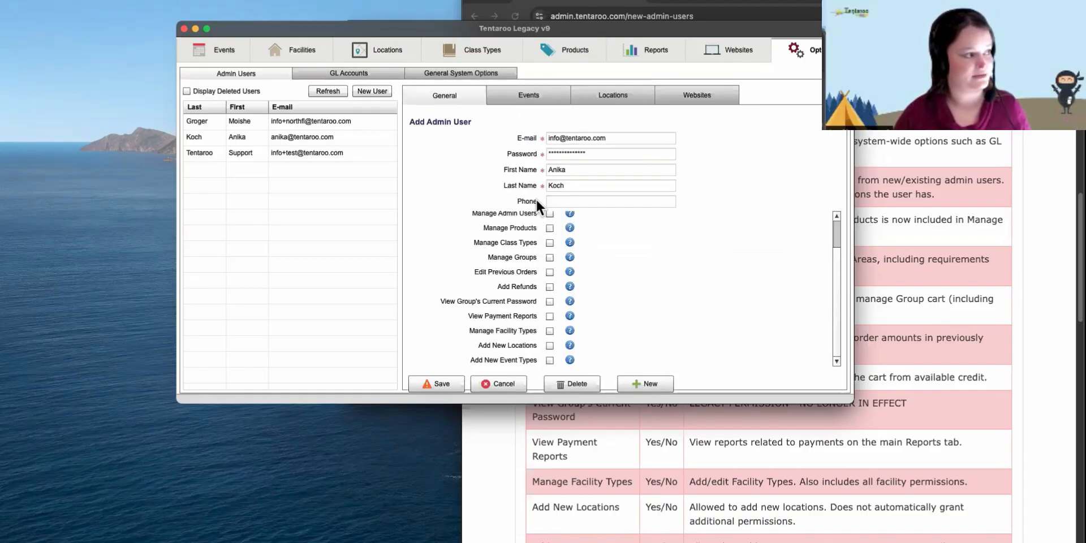
click(549, 258)
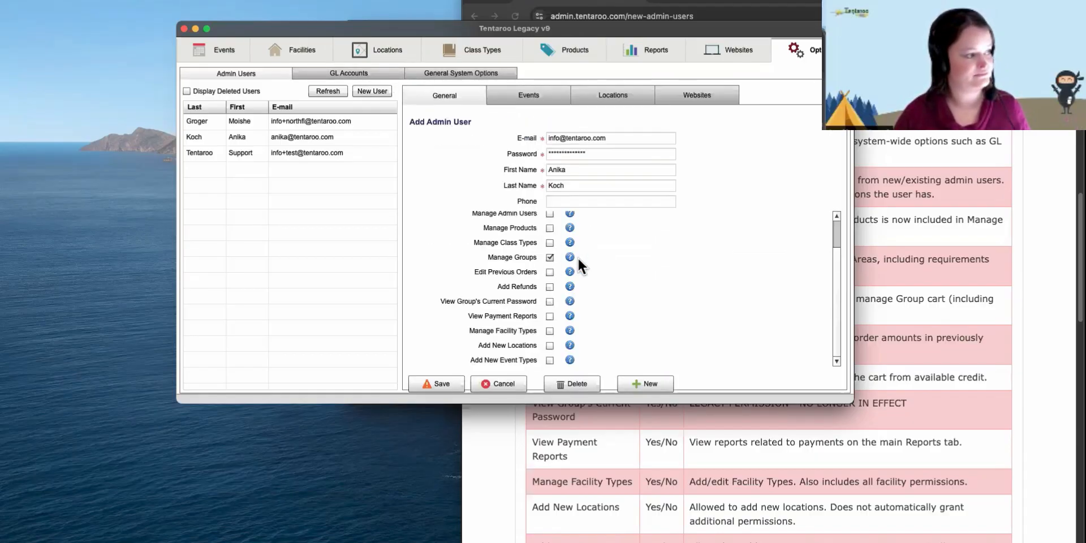
click(531, 92)
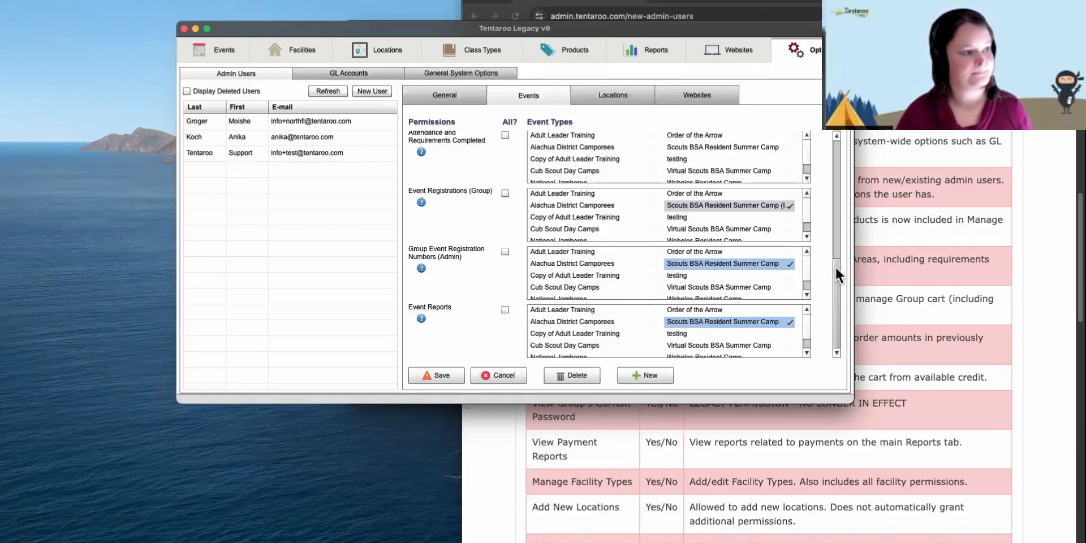
drag(835, 267, 830, 218)
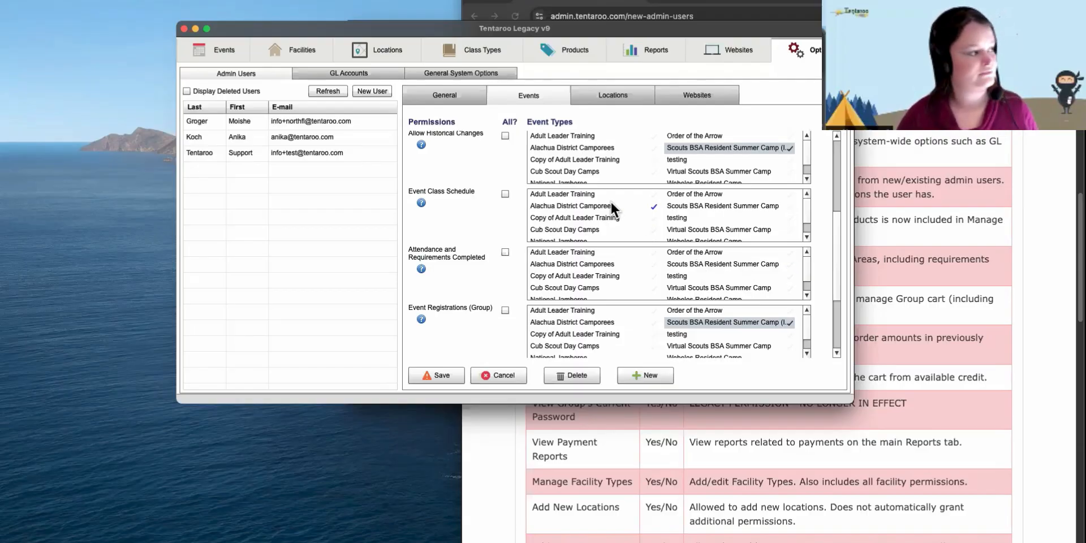
click(735, 267)
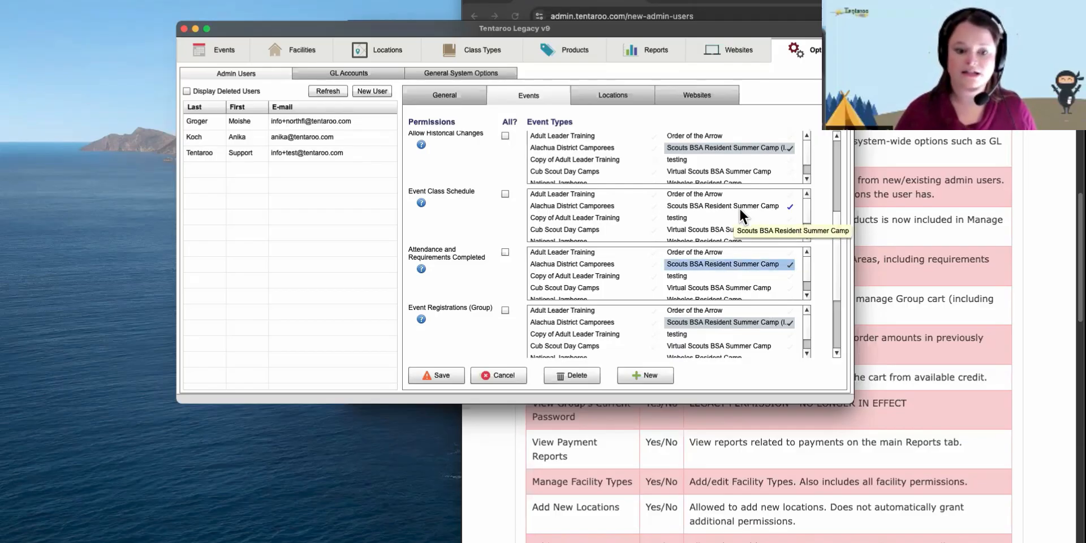
click(738, 207)
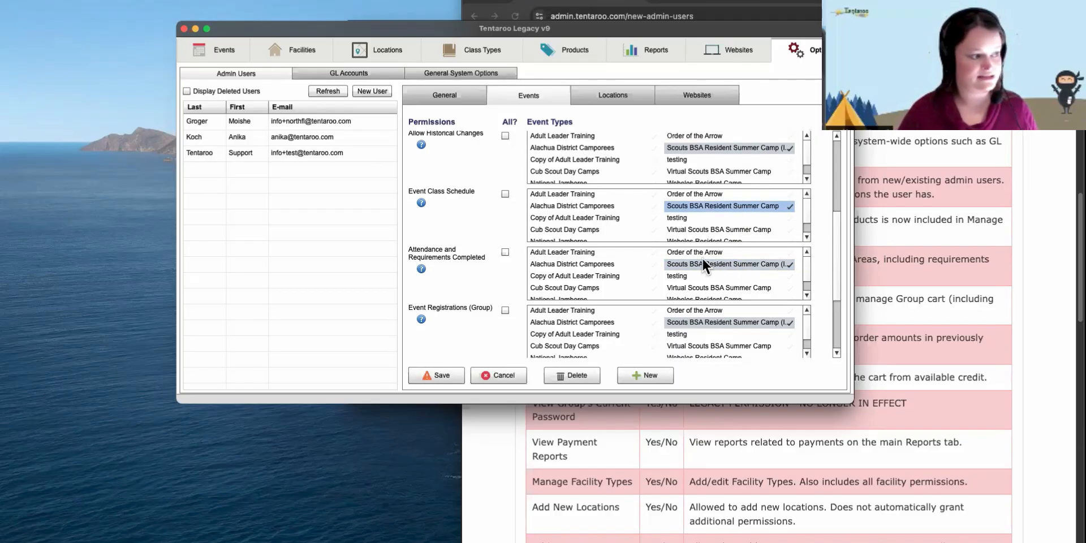
click(774, 147)
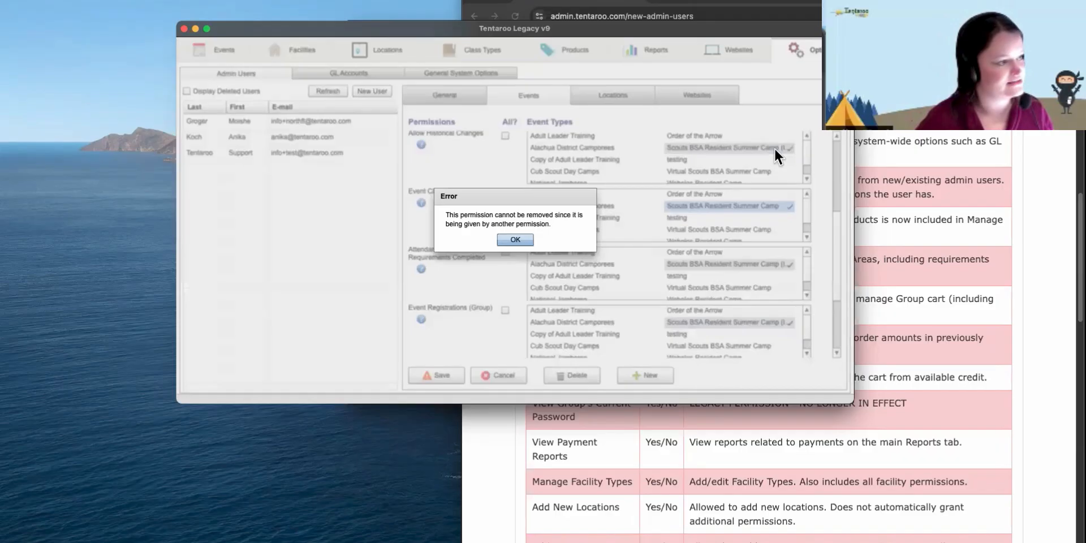
click(511, 240)
drag(836, 243, 826, 191)
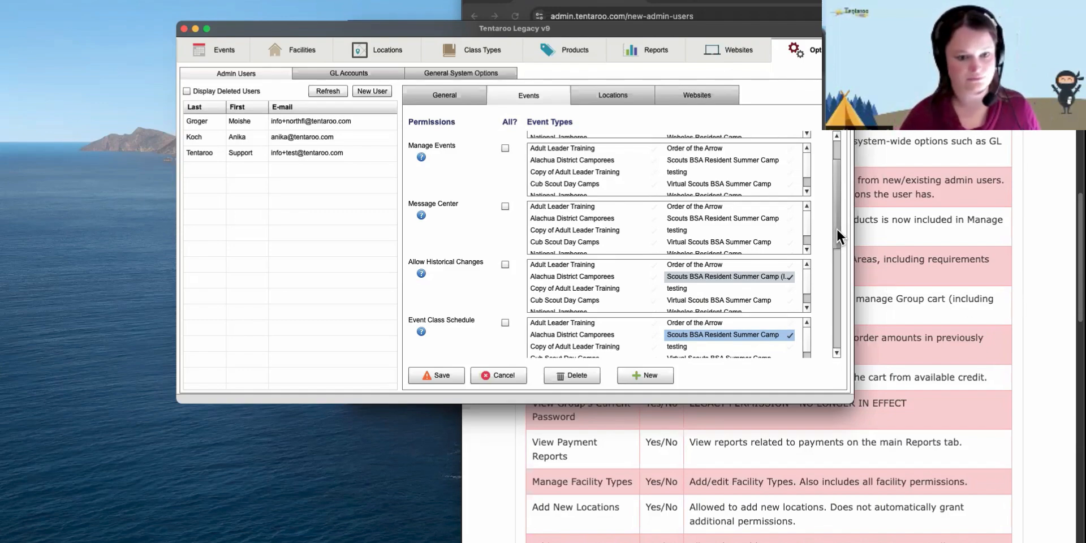
- Tick Scouts BSA Resident Summer Camp in the Message Center event-type list
drag(836, 228, 833, 207)
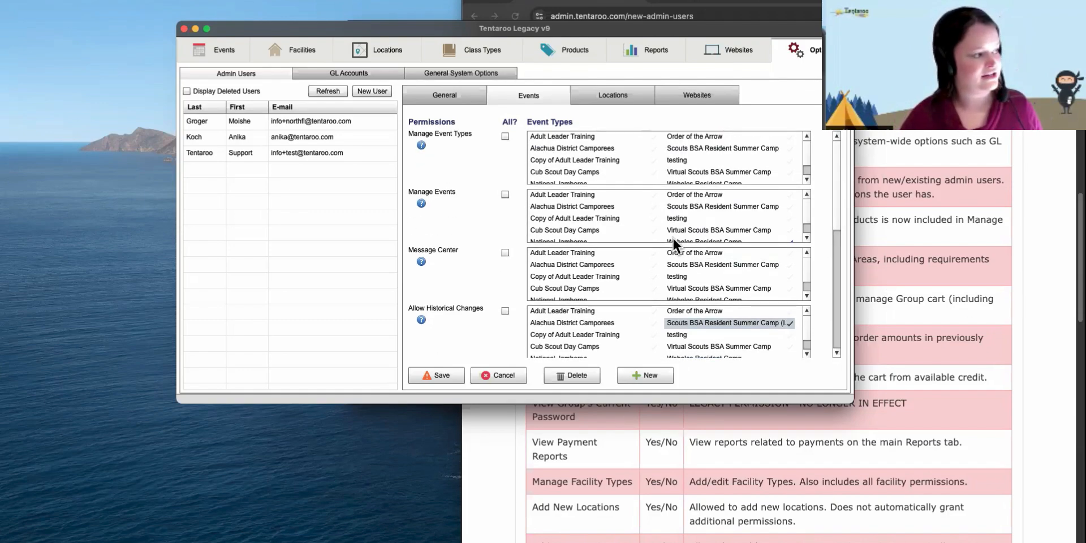
click(714, 264)
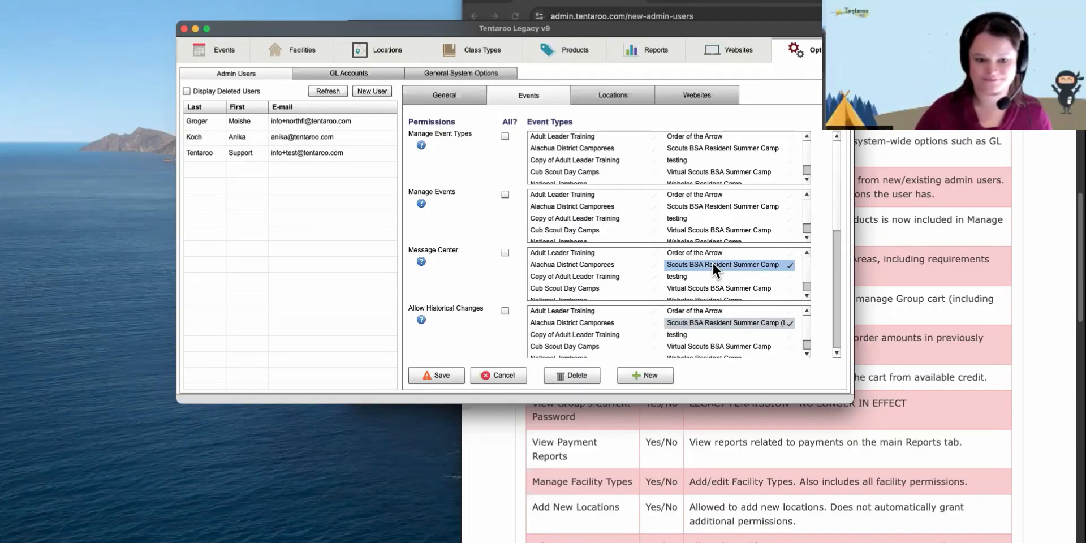
- Tick Scouts BSA Resident Summer Camp under Manage Events and under Manage Event Types
click(709, 207)
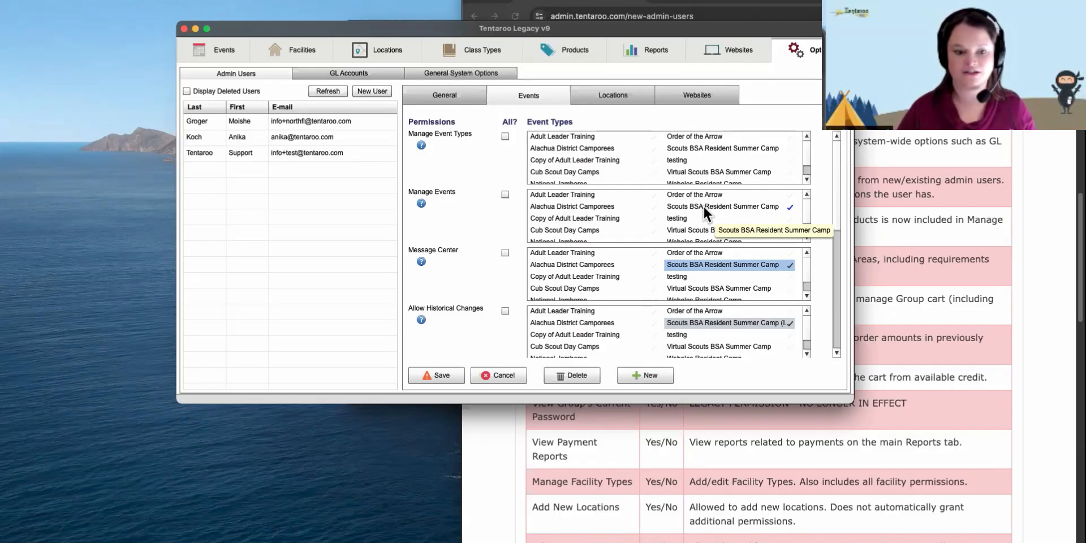
click(704, 209)
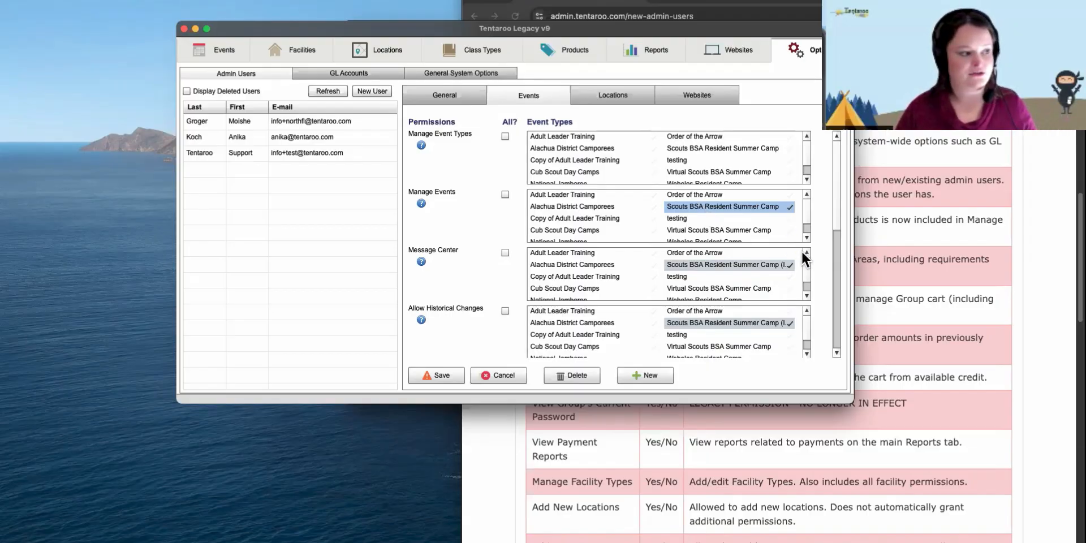
drag(833, 219, 843, 189)
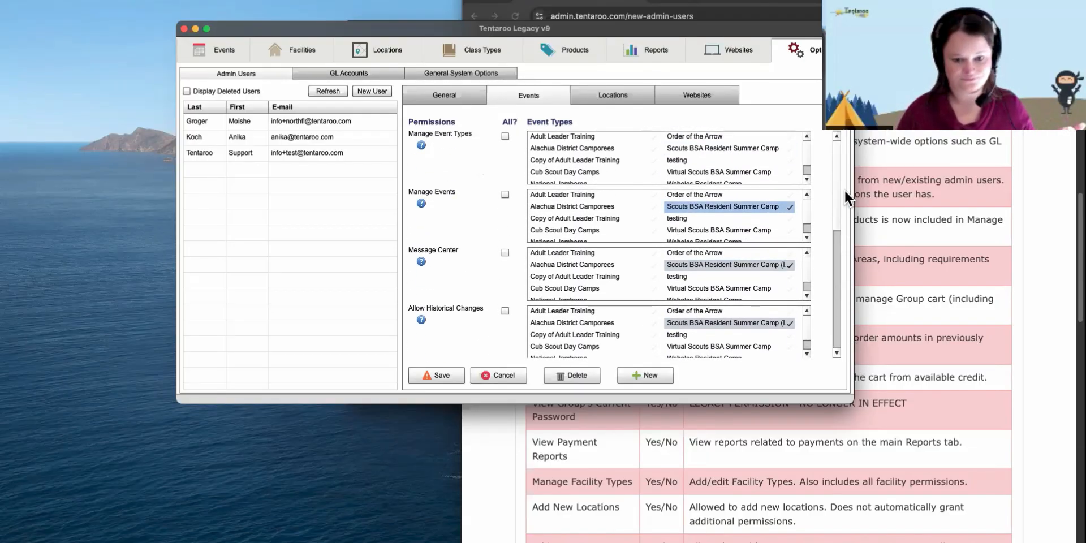
click(721, 149)
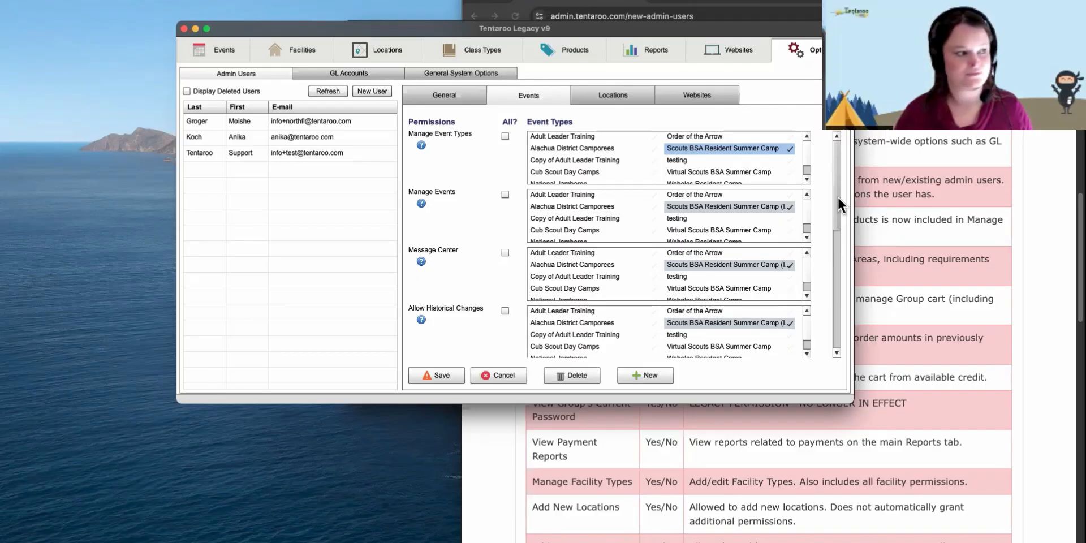
- Grant the testing event type under Manage Events
drag(837, 195, 837, 220)
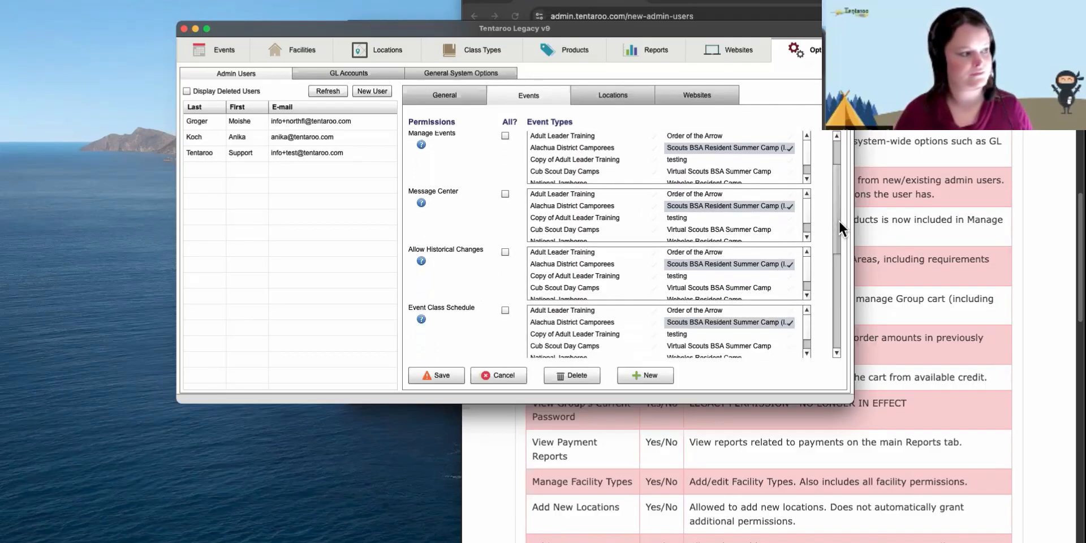
click(665, 160)
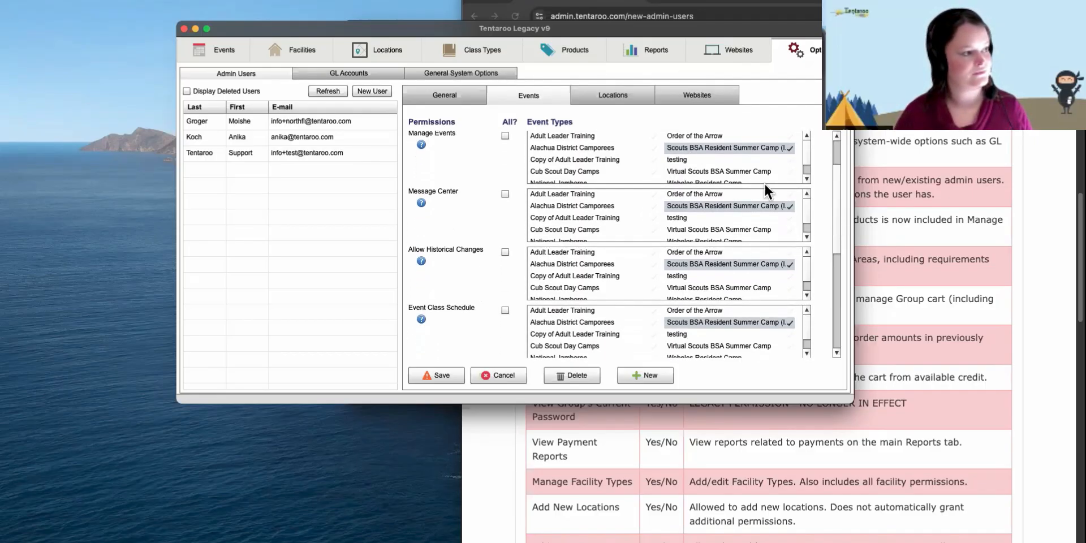
click(676, 160)
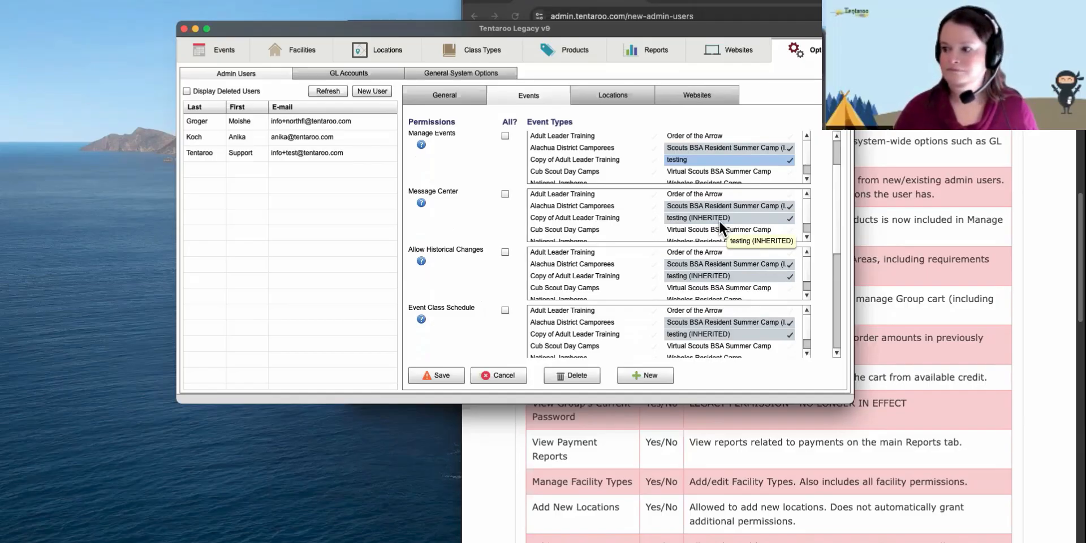
- Try removing the inherited testing permission from Message Center and dismiss the cannot-remove error
click(720, 222)
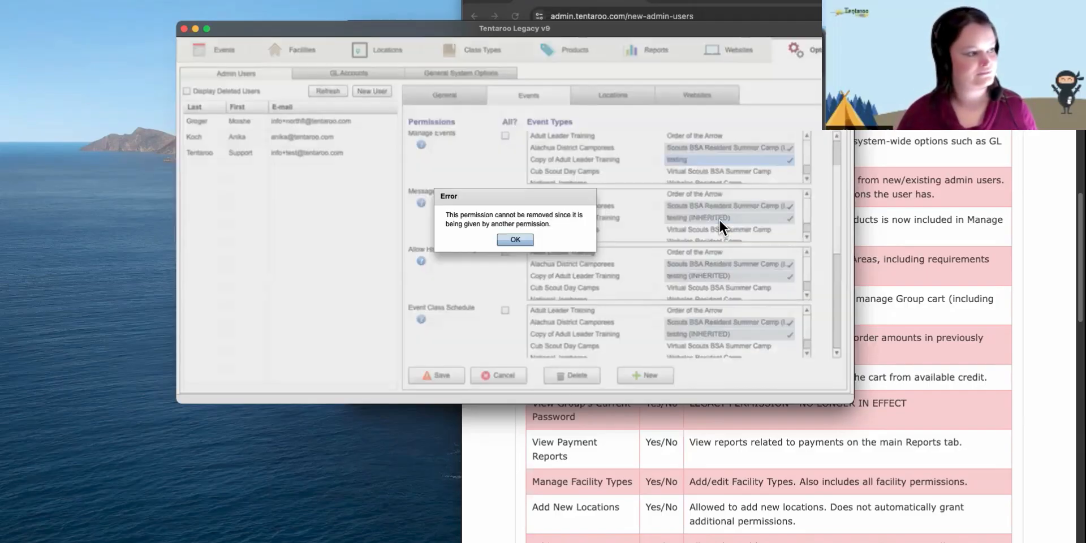
click(515, 240)
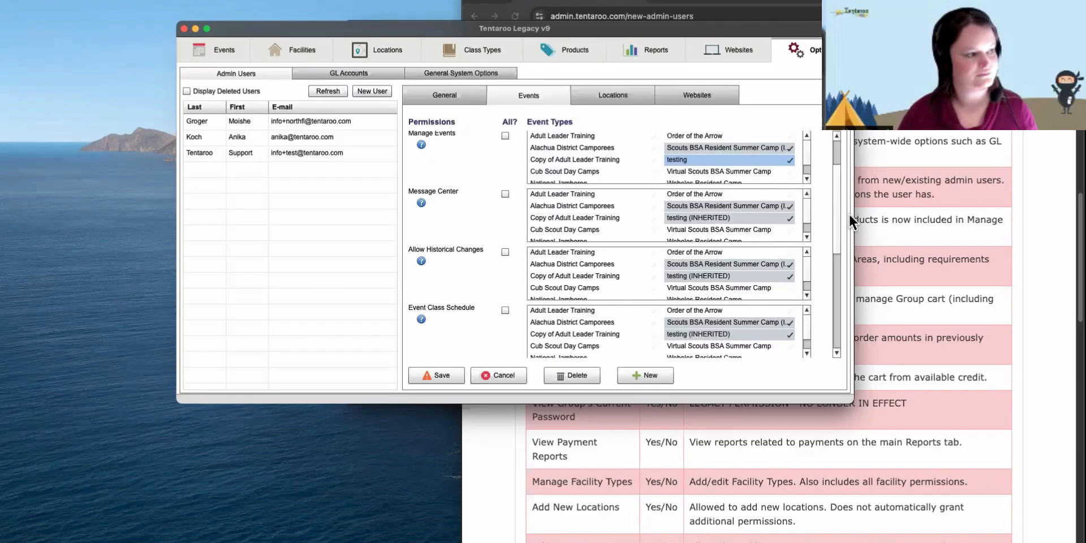
drag(836, 211, 835, 210)
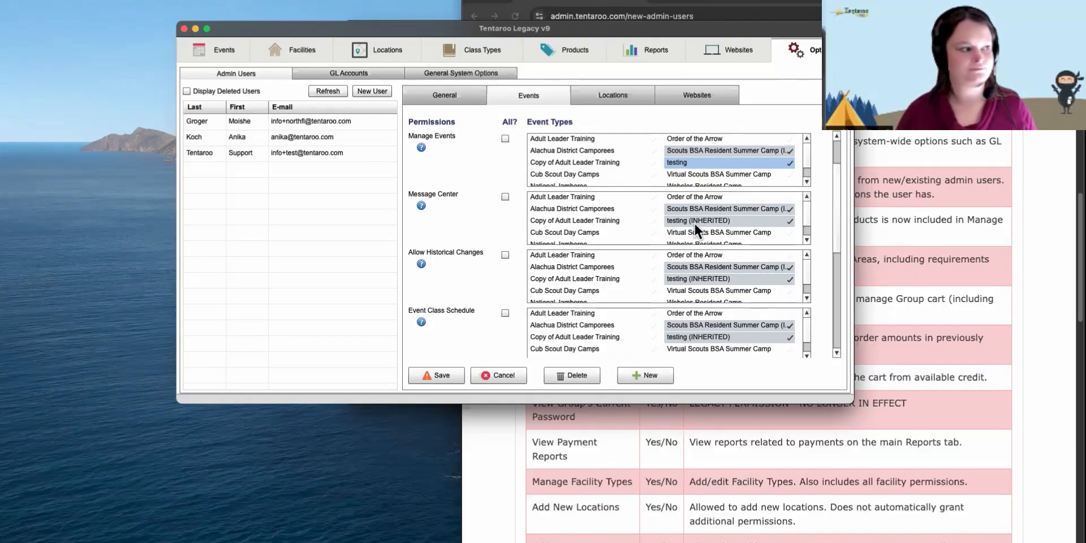
- Set Manage Event Types to per-type choices with Adult Leader Training deselected
click(504, 139)
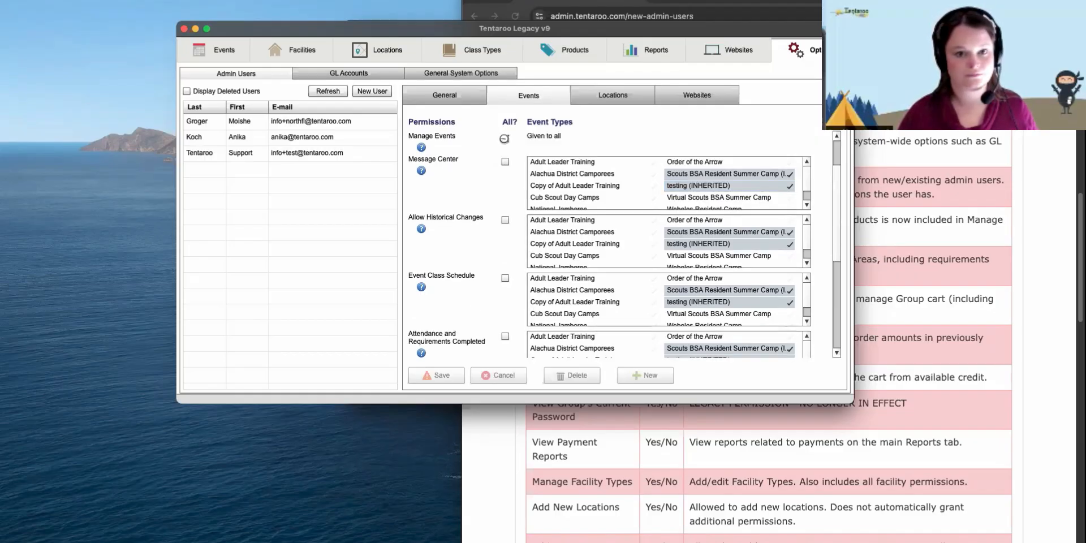
scroll(678, 255, up, 1)
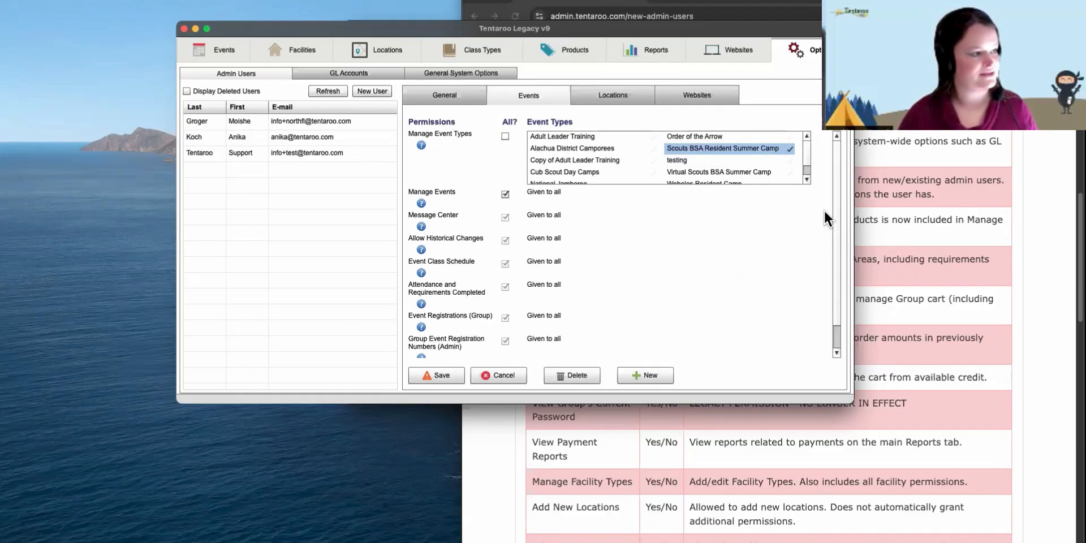
click(505, 136)
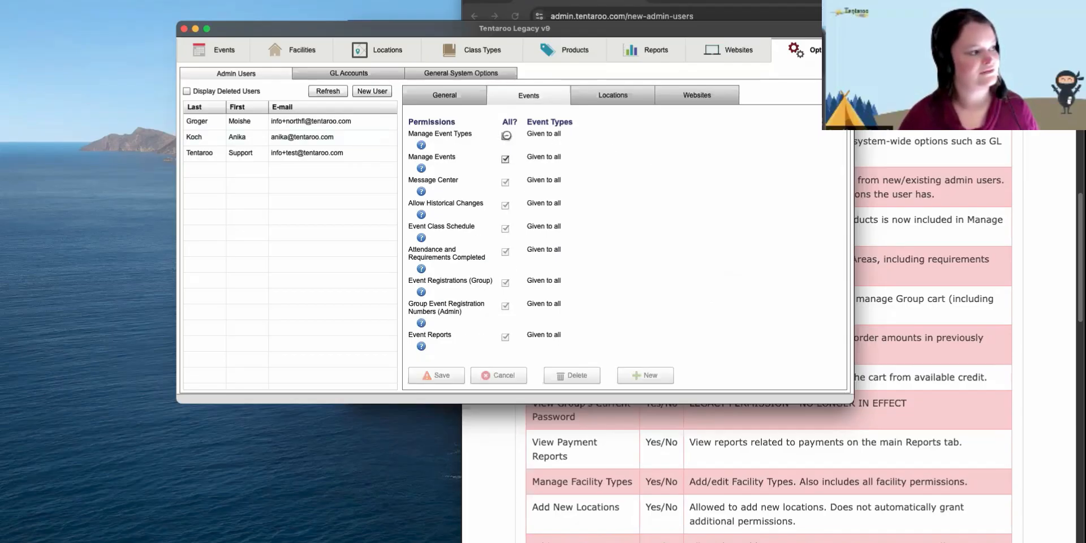
click(505, 137)
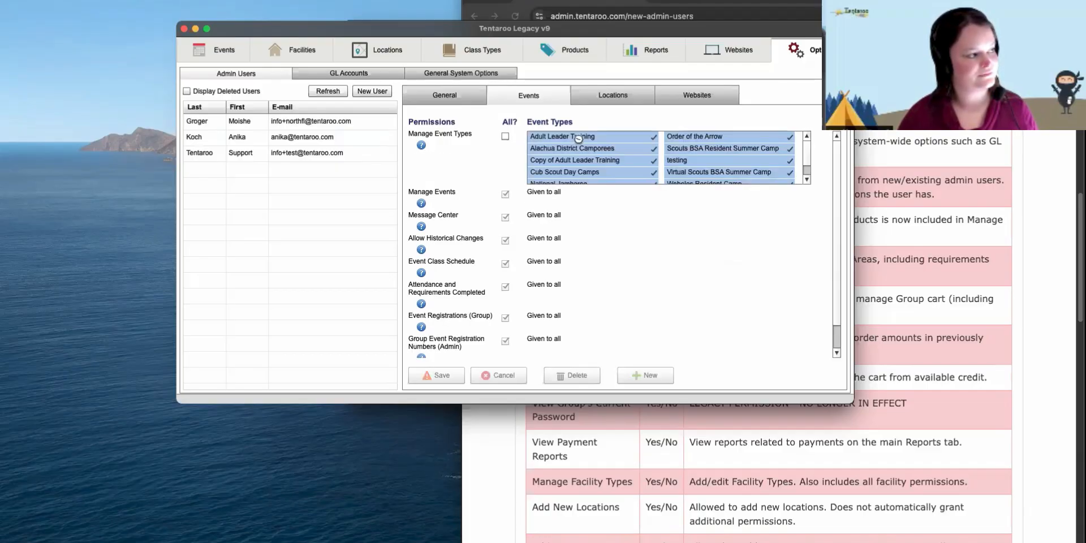
click(636, 136)
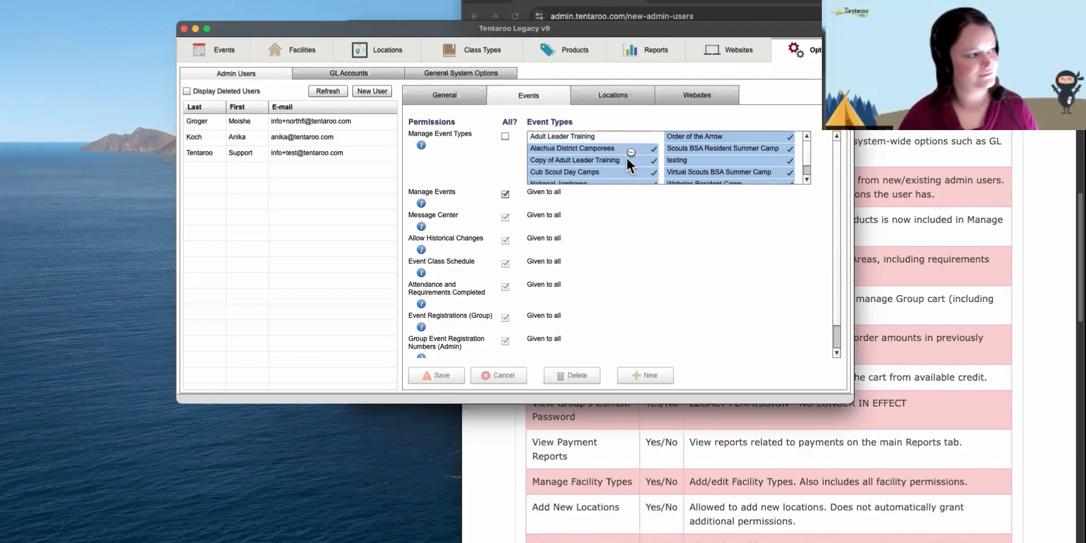
- Switch Manage Events, Message Center and Event Class Schedule to per-type, granting Adult Leader Training in Message Center
click(506, 193)
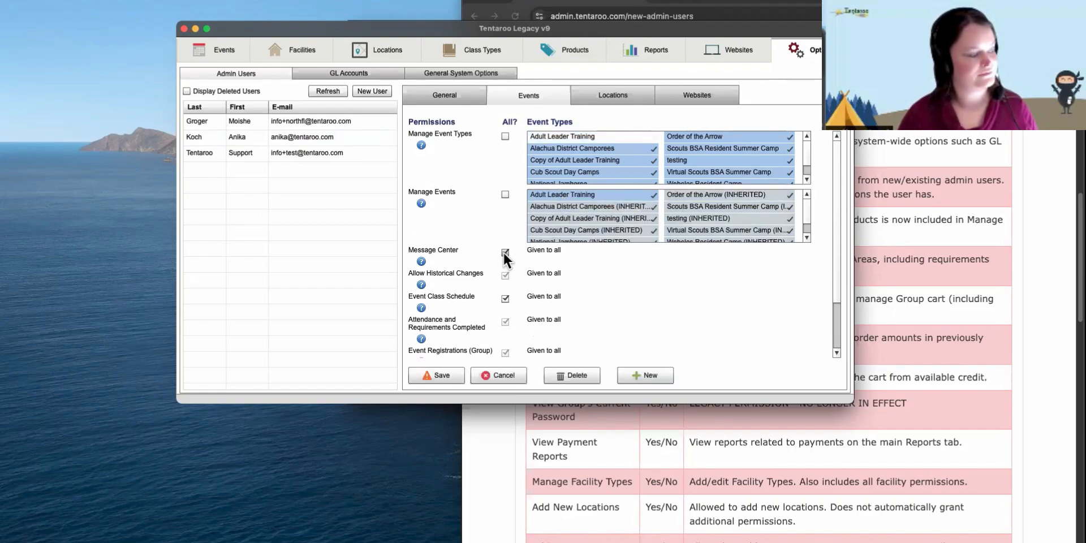
click(504, 252)
click(583, 195)
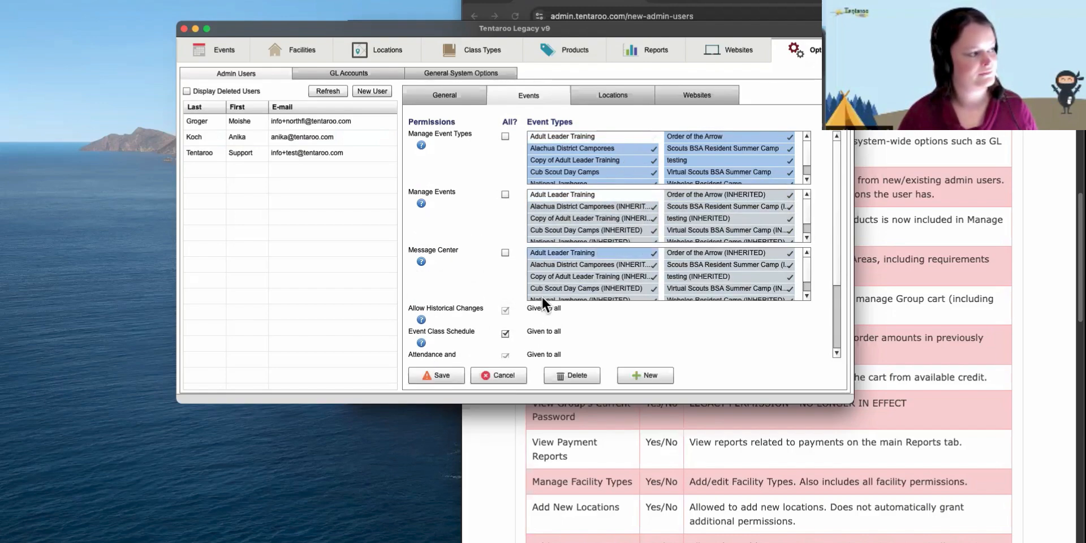
click(504, 334)
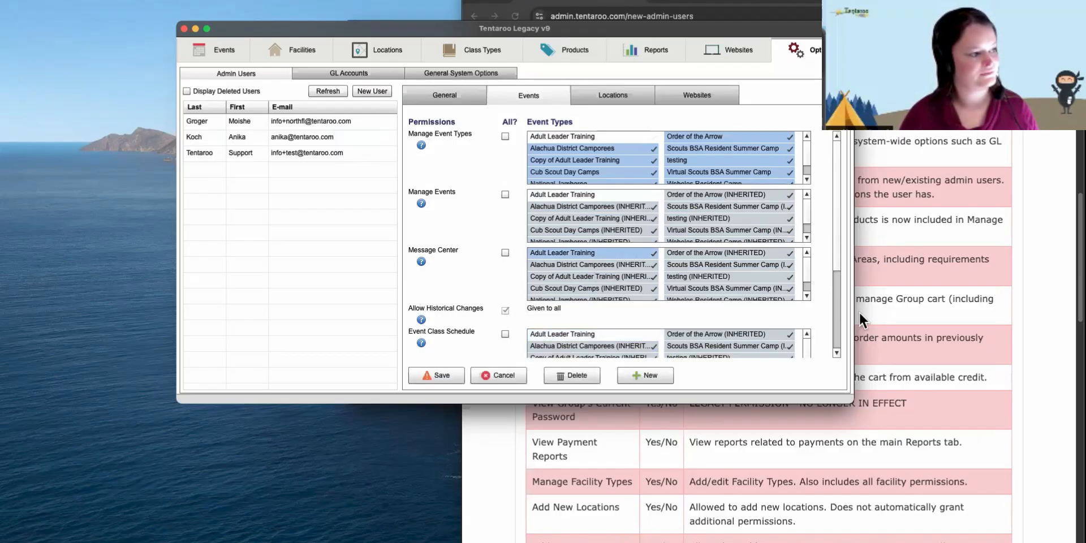
- Untick Adult Leader Training in the Message Center event type list
drag(835, 250, 838, 231)
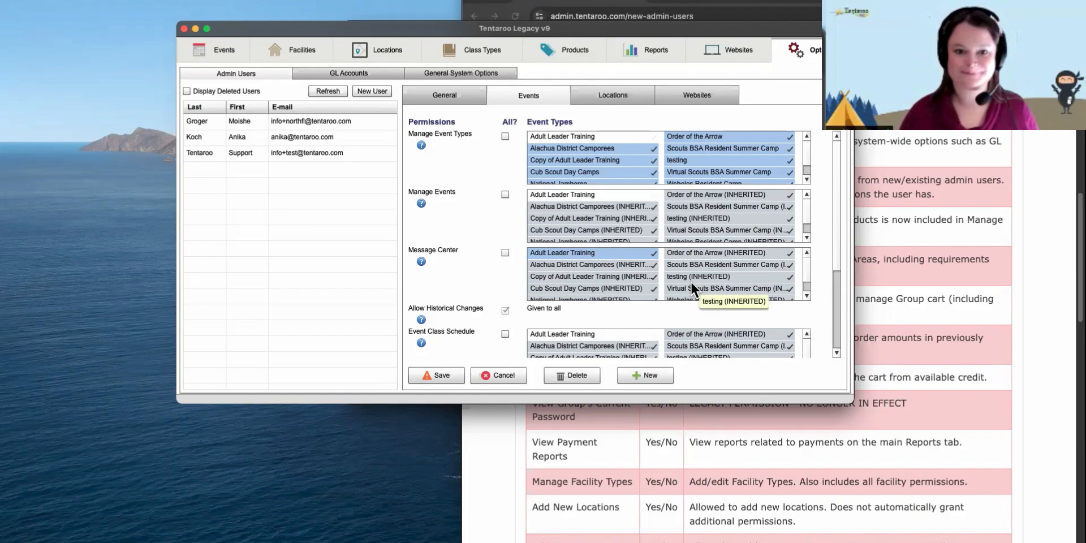
click(598, 253)
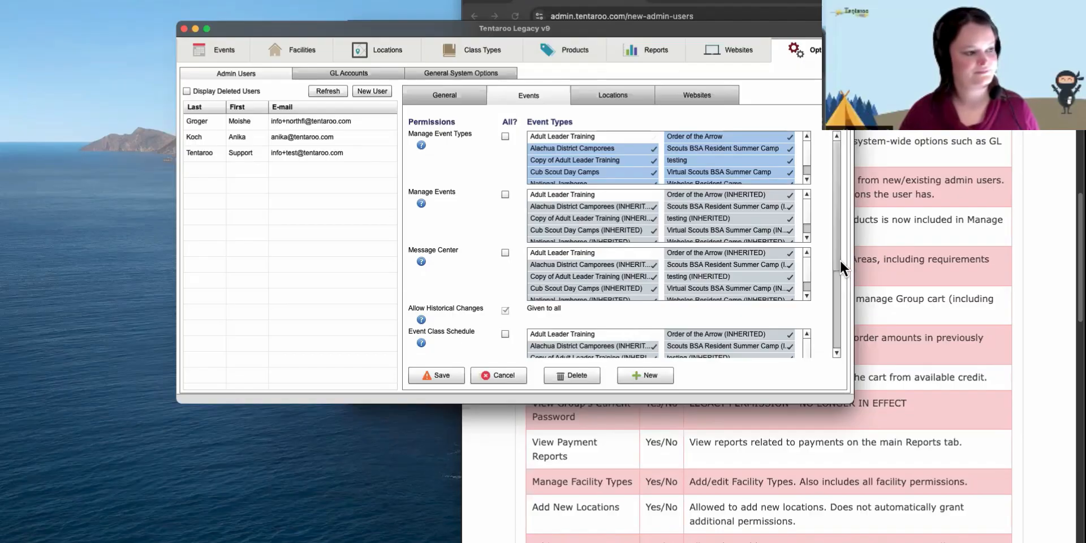
- Give Attendance and Requirements Completed and Manage Event Types to all event types via All?
drag(837, 259, 840, 344)
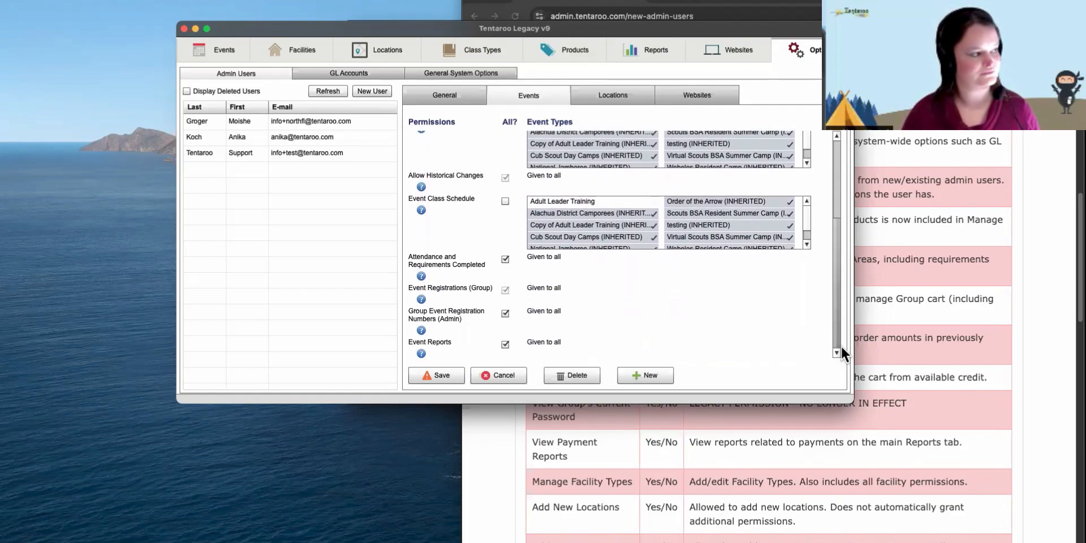
click(505, 259)
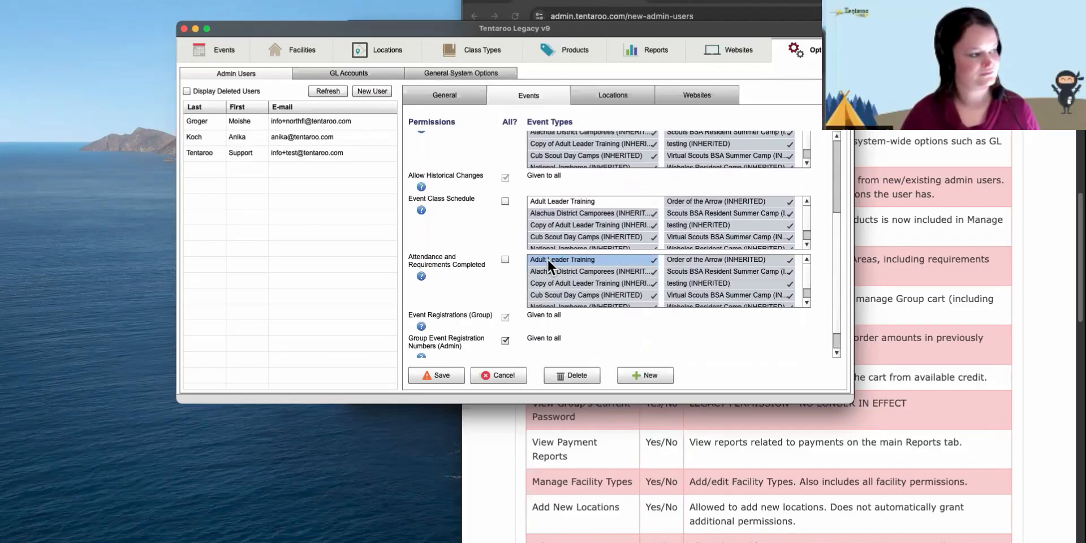
click(583, 256)
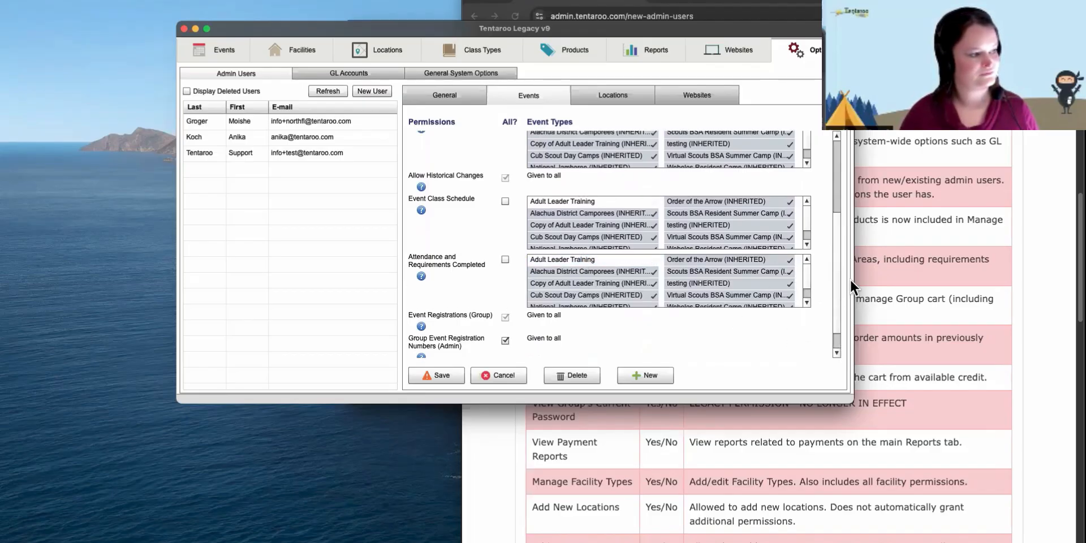
drag(836, 286, 840, 310)
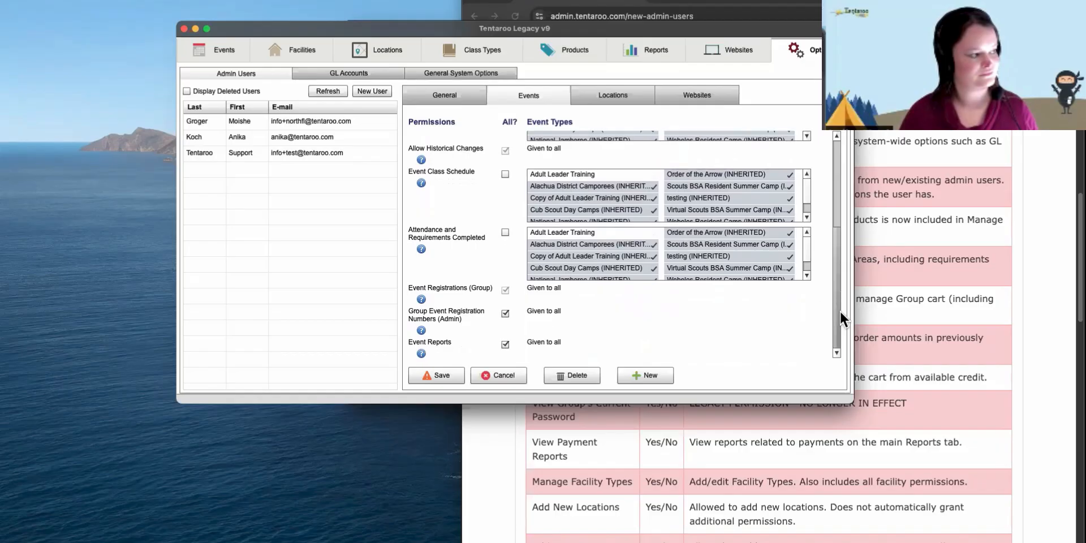
click(506, 232)
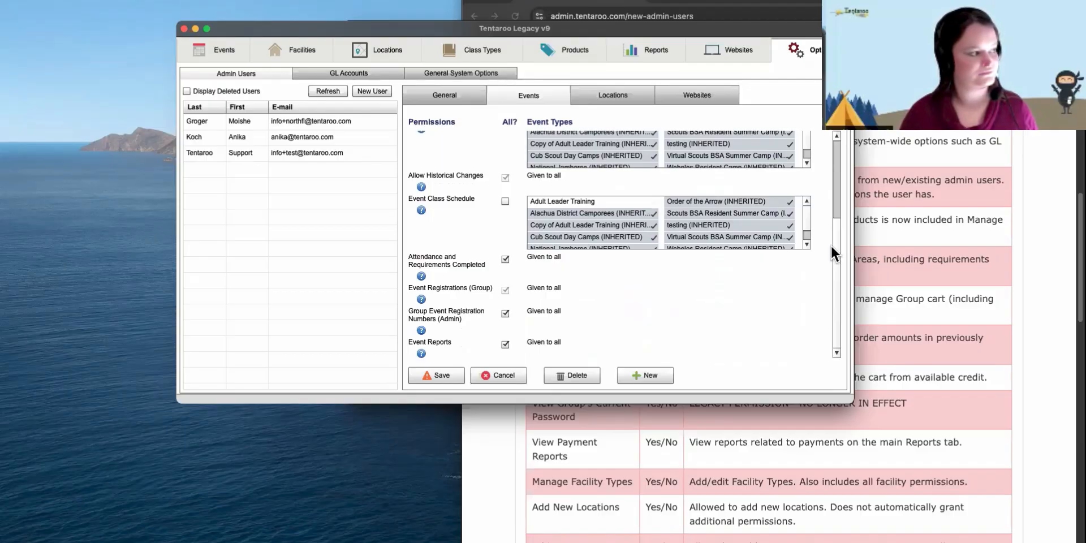
drag(835, 246, 835, 161)
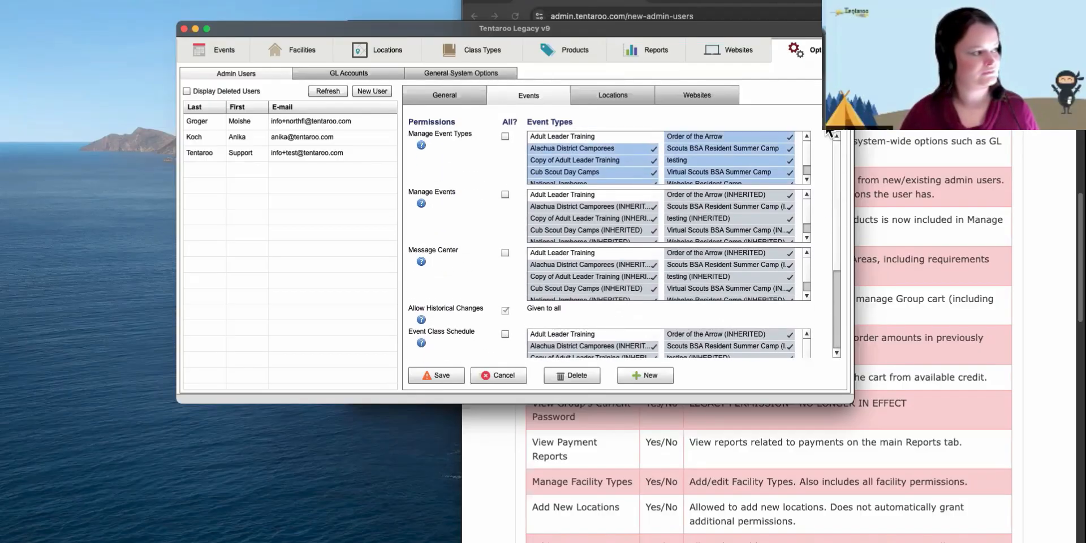
click(505, 137)
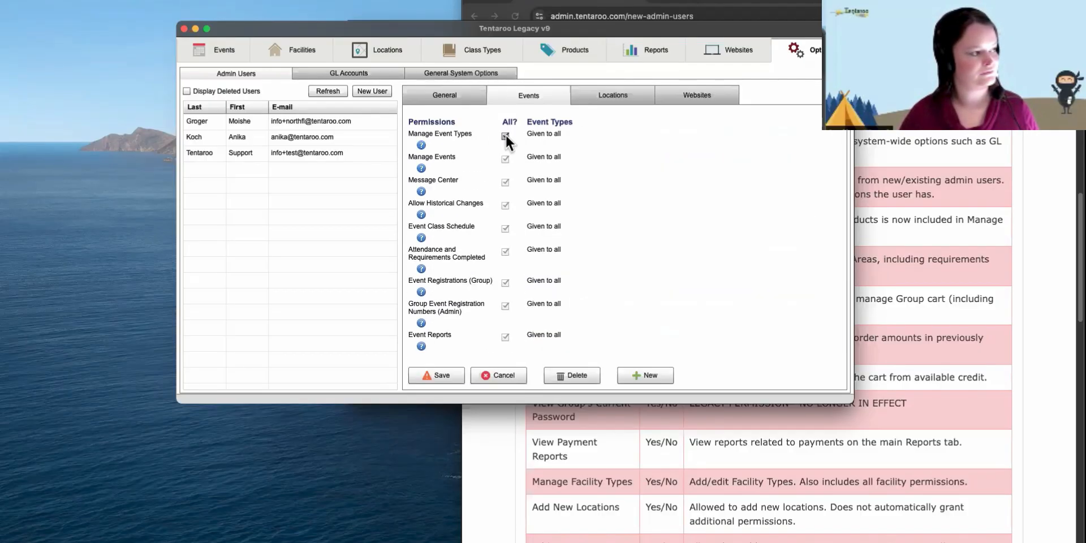
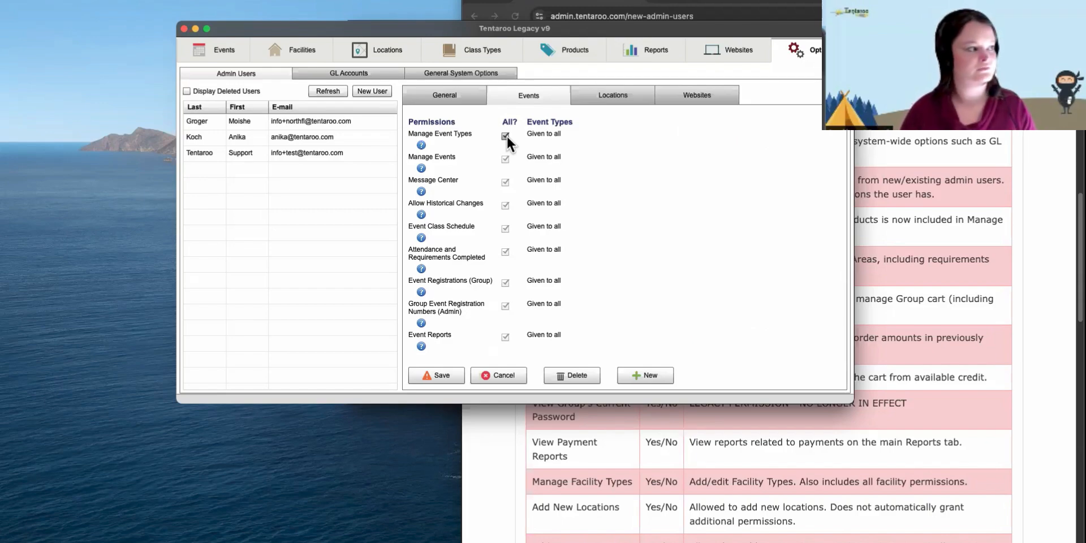
- Untick All? for Manage Event Types so each event type is listed and ticked individually
click(505, 137)
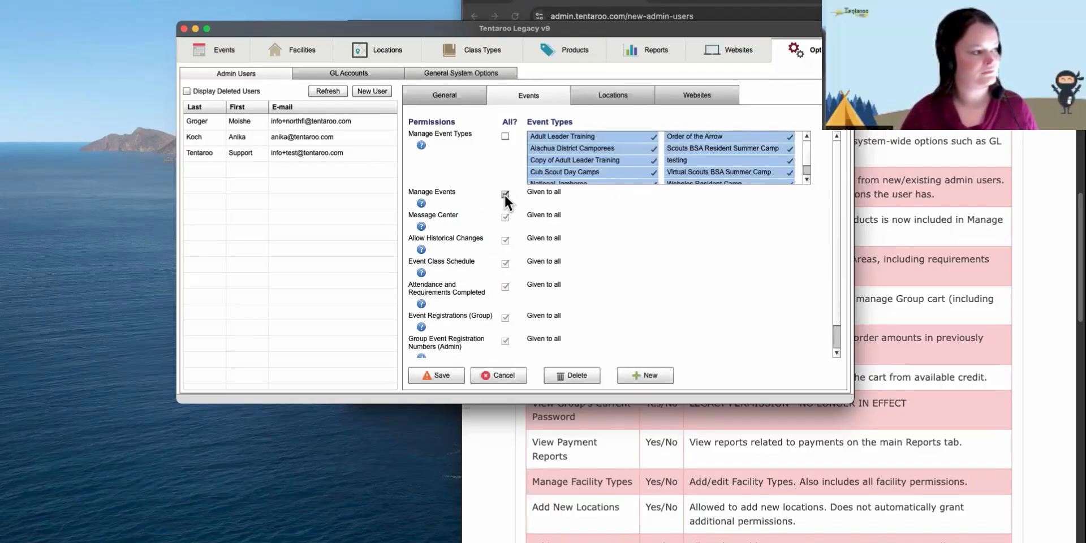
scroll(638, 255, down, 1)
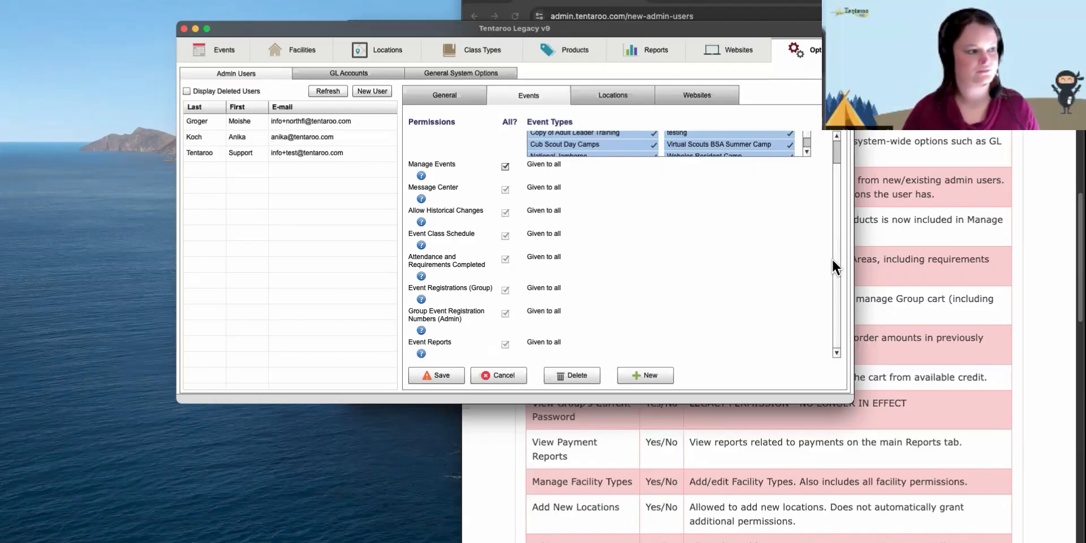
scroll(833, 259, up, 3)
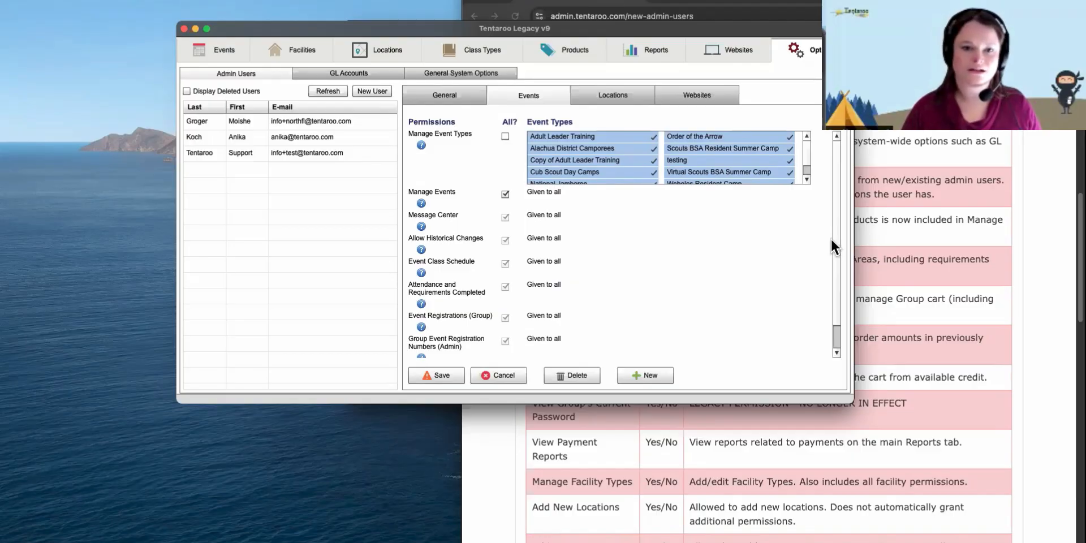
mouse_move(835, 236)
mouse_down()
mouse_move(840, 256)
mouse_move(838, 245)
mouse_up()
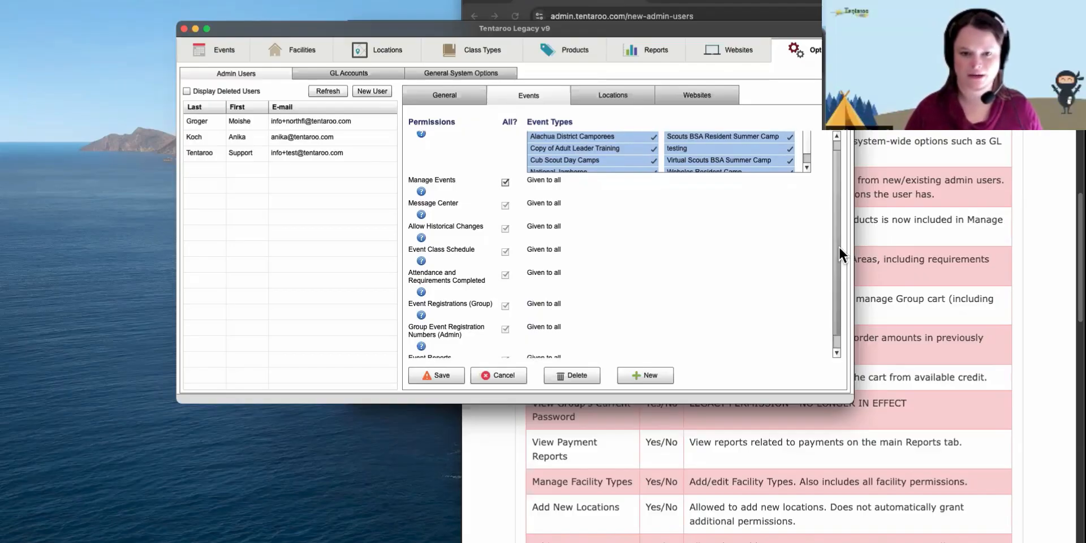
drag(838, 245, 838, 244)
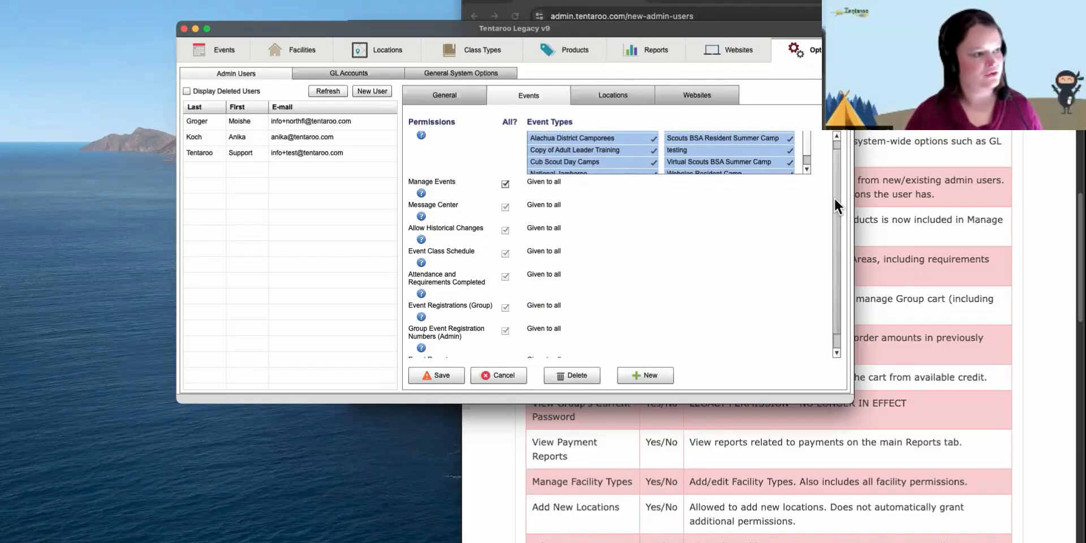
scroll(831, 181, up, 3)
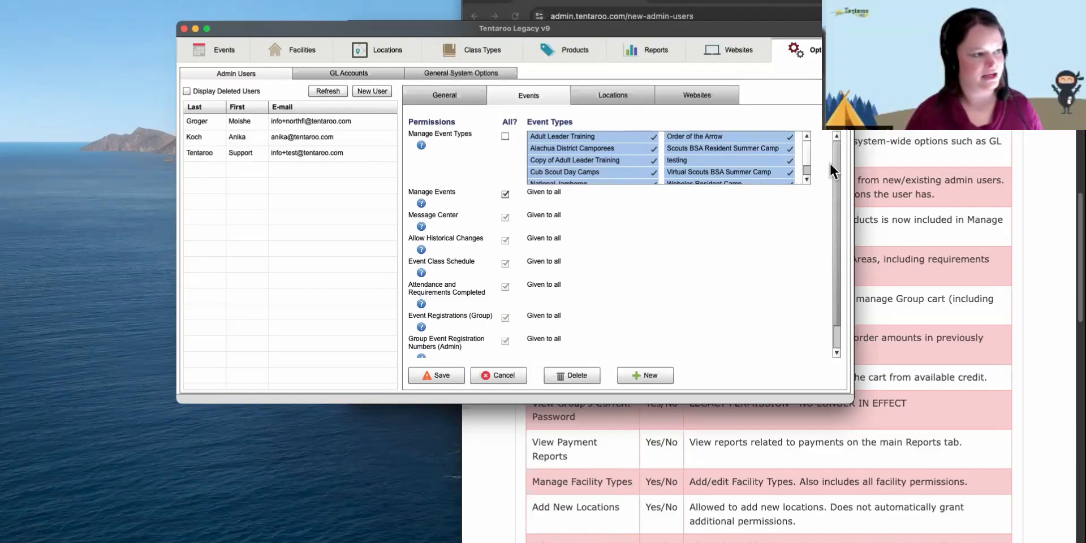
click(505, 137)
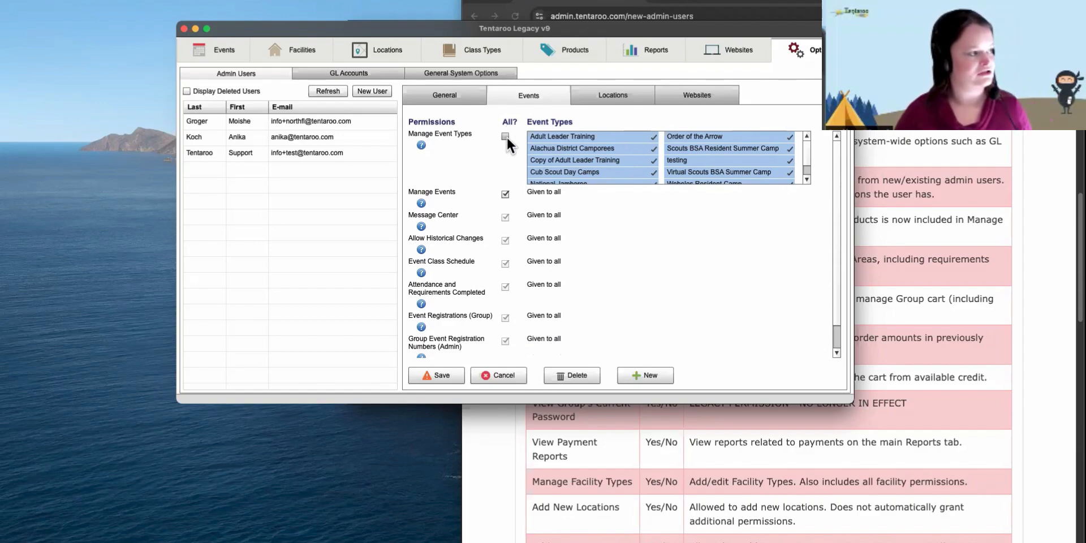
click(505, 137)
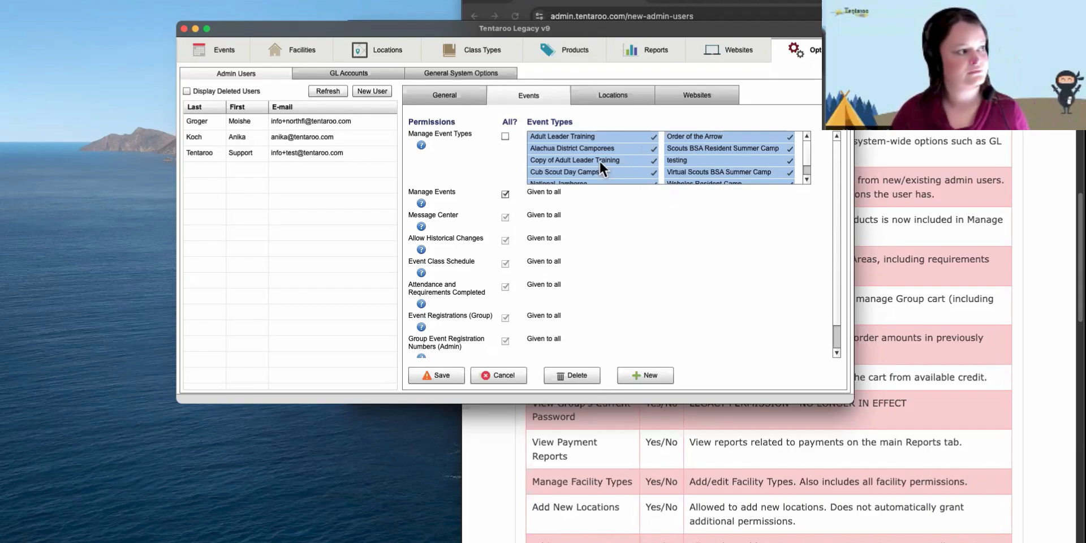
- After checking the General tab, re-tick All? for Manage Event Types and show Locations permissions
click(458, 93)
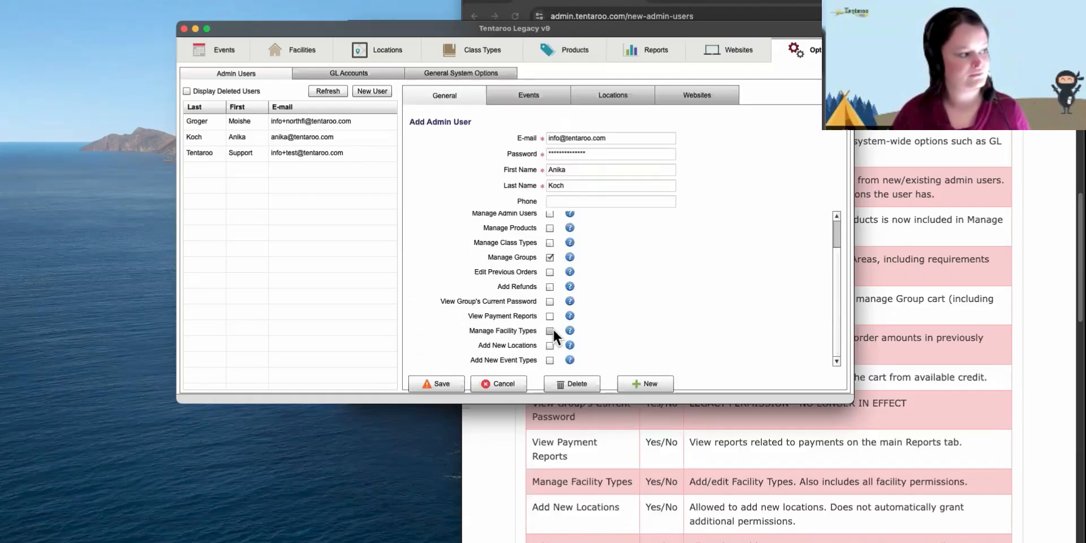
click(537, 97)
click(505, 137)
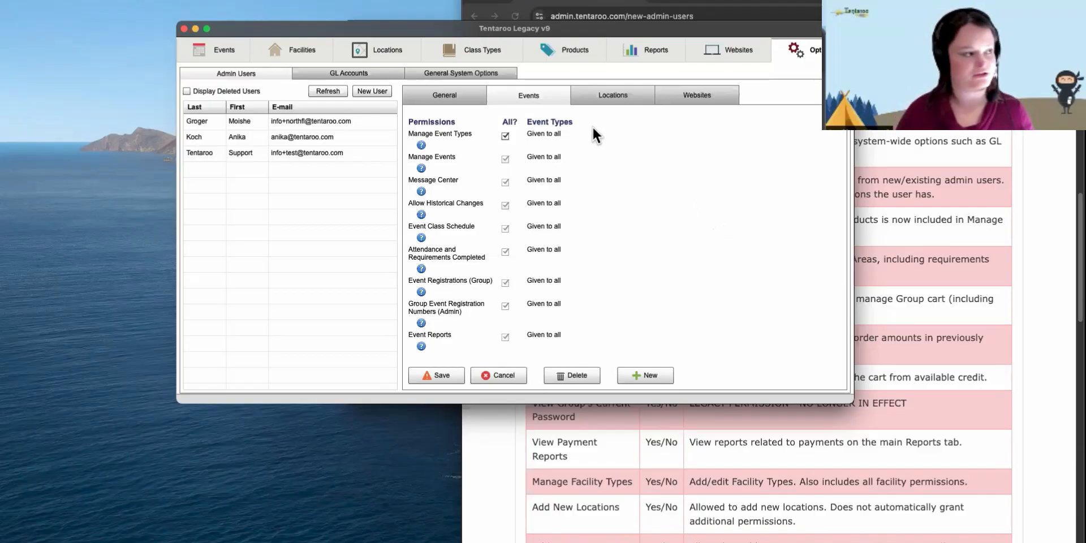
click(605, 94)
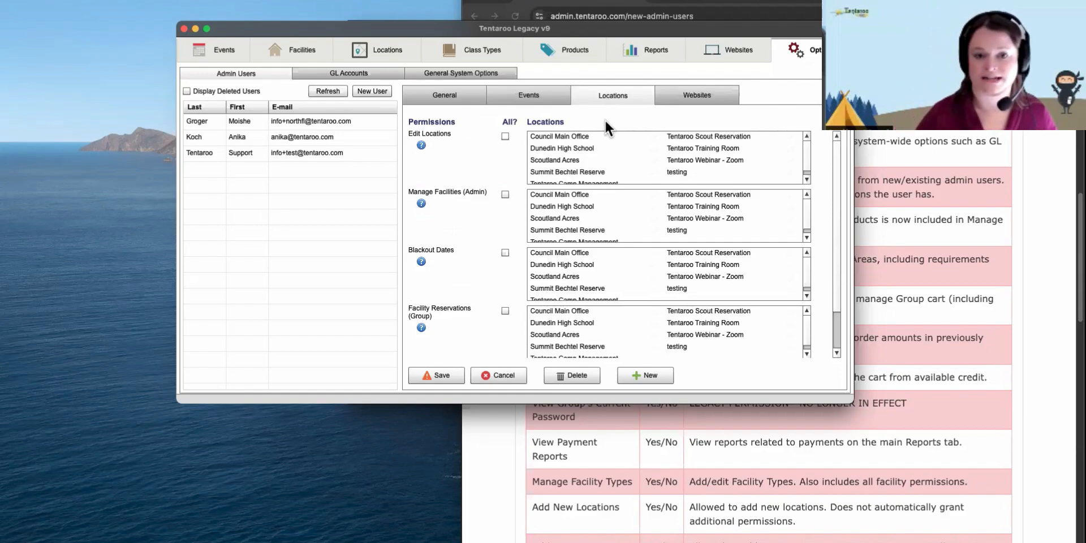
click(581, 135)
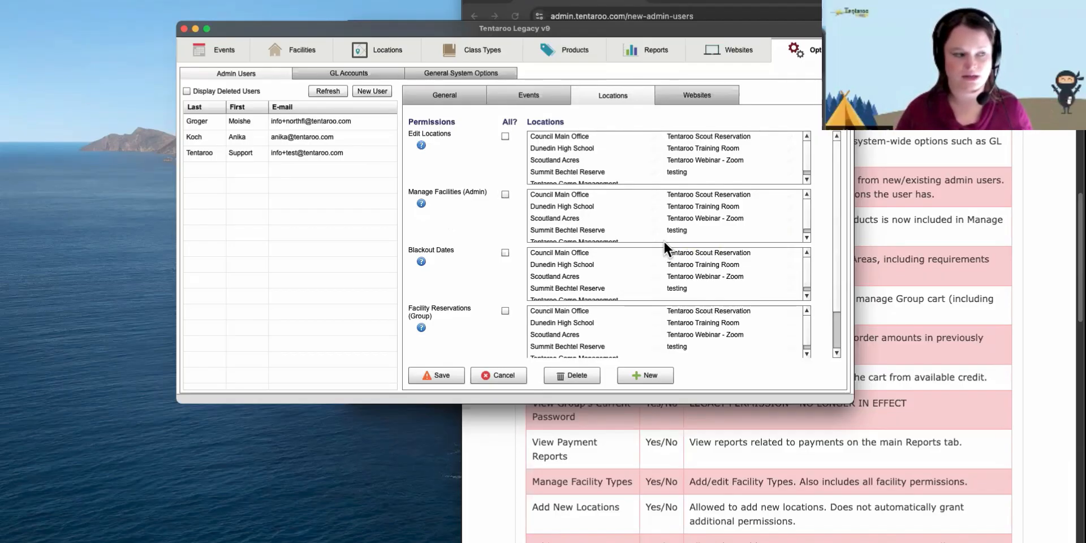
scroll(836, 225, down, 5)
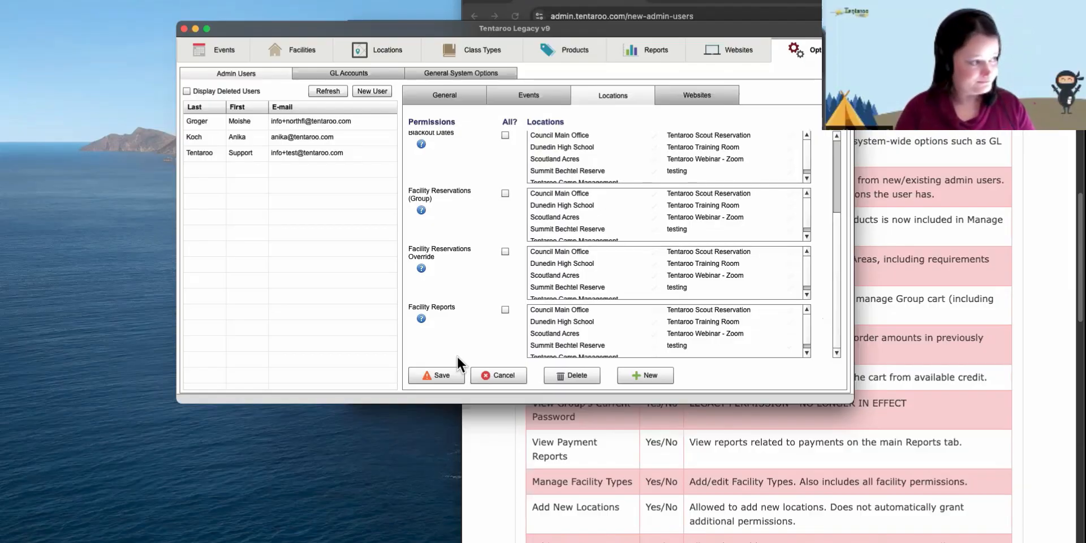
- Toggle Facility Reports All? on and off; limit both Facility Reservations permissions to Tentaroo Scout Reservation
click(727, 308)
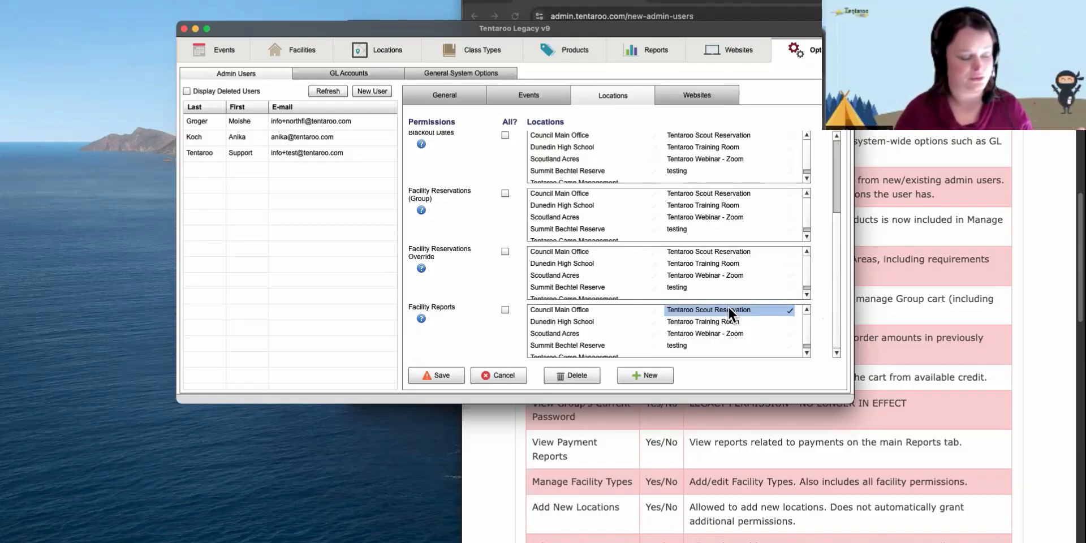
click(505, 309)
click(505, 344)
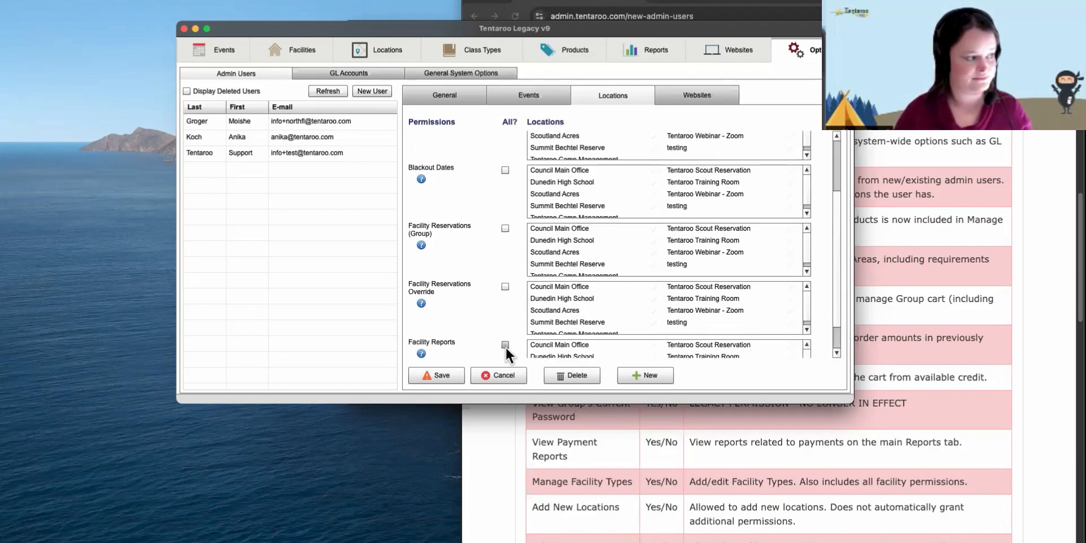
click(752, 315)
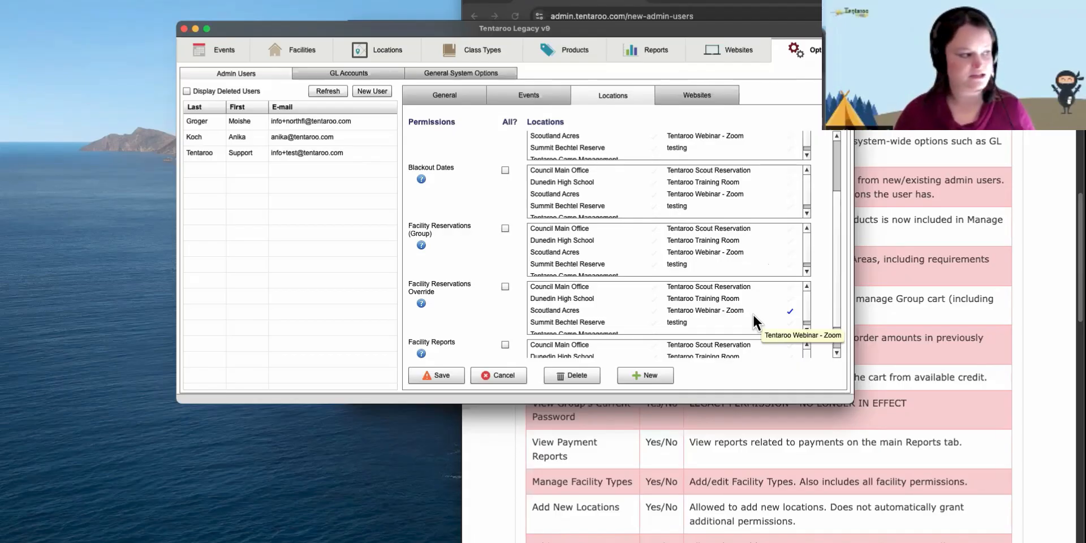
click(679, 288)
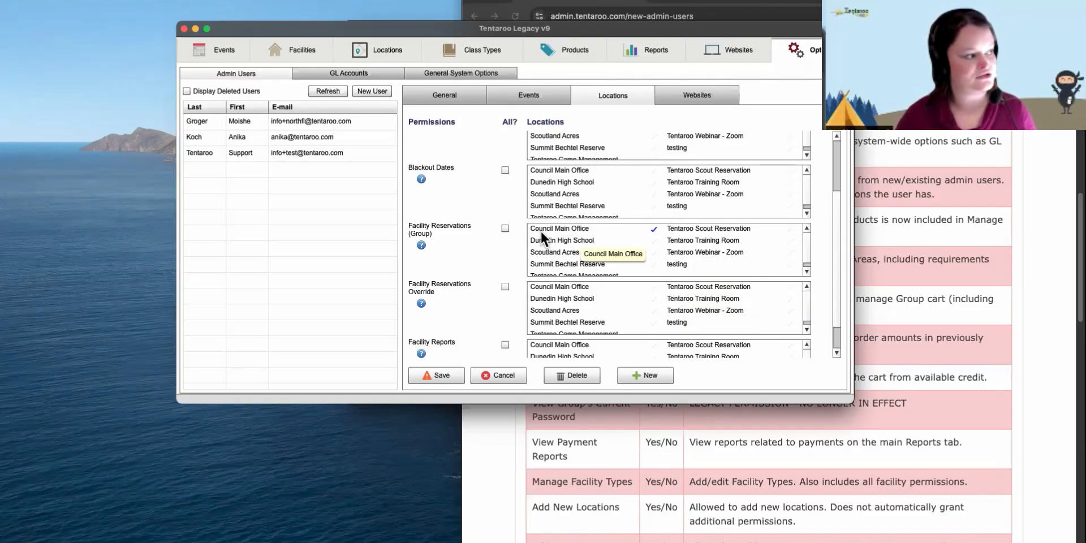
click(688, 230)
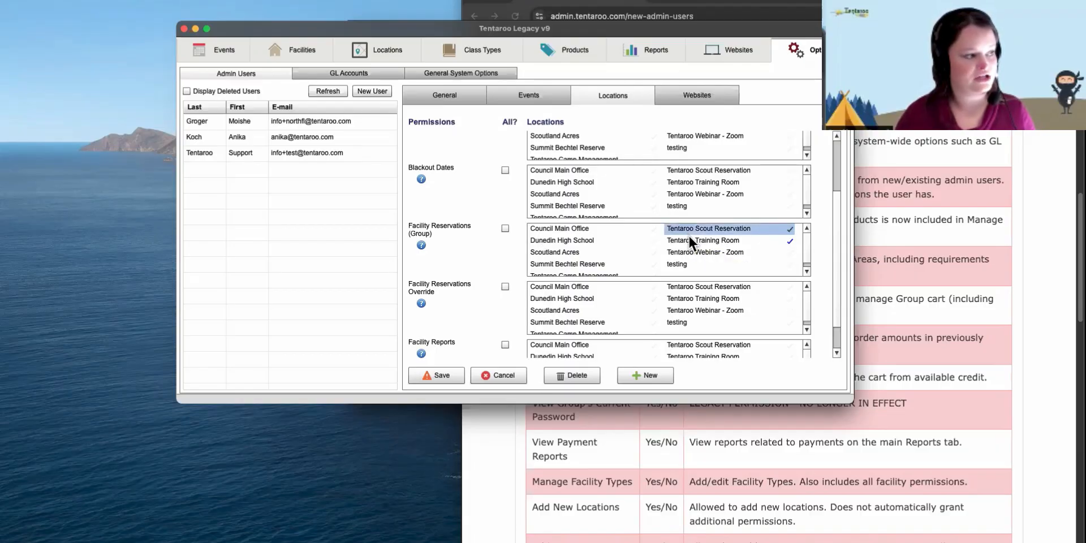
click(690, 284)
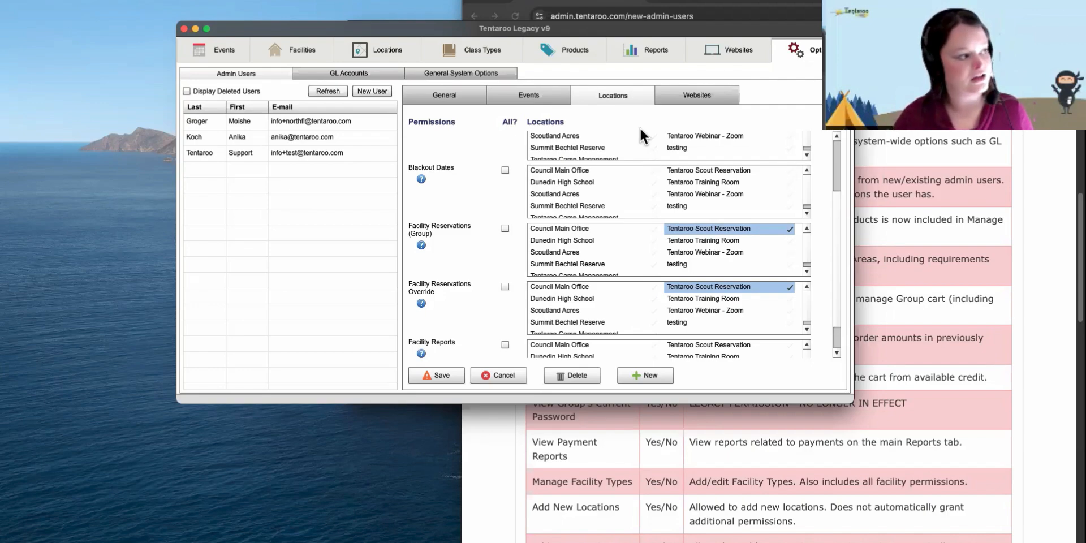
- Limit Blackout Dates and Manage Facilities (Admin) to Tentaroo Scout Reservation
click(443, 94)
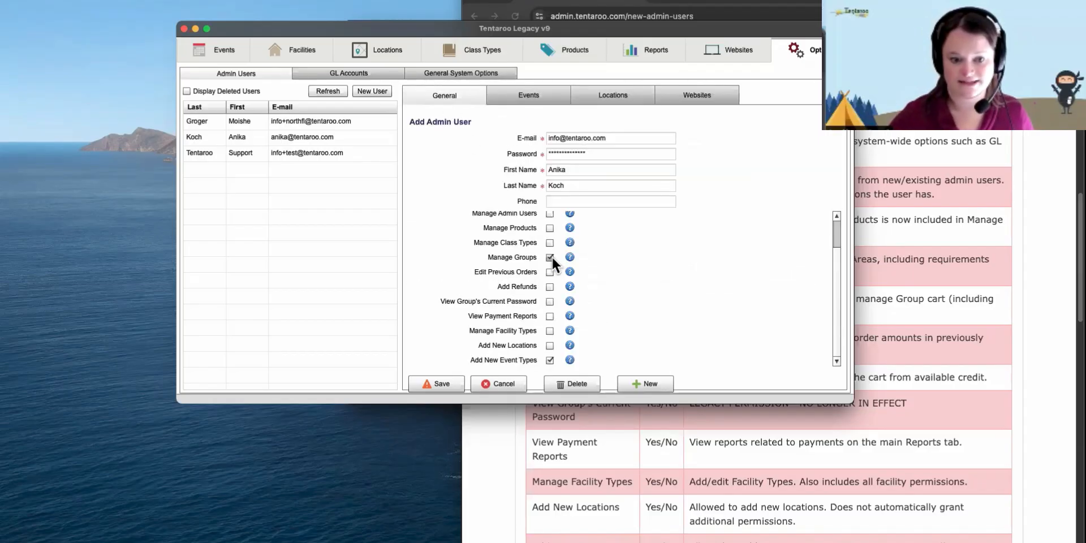
click(605, 94)
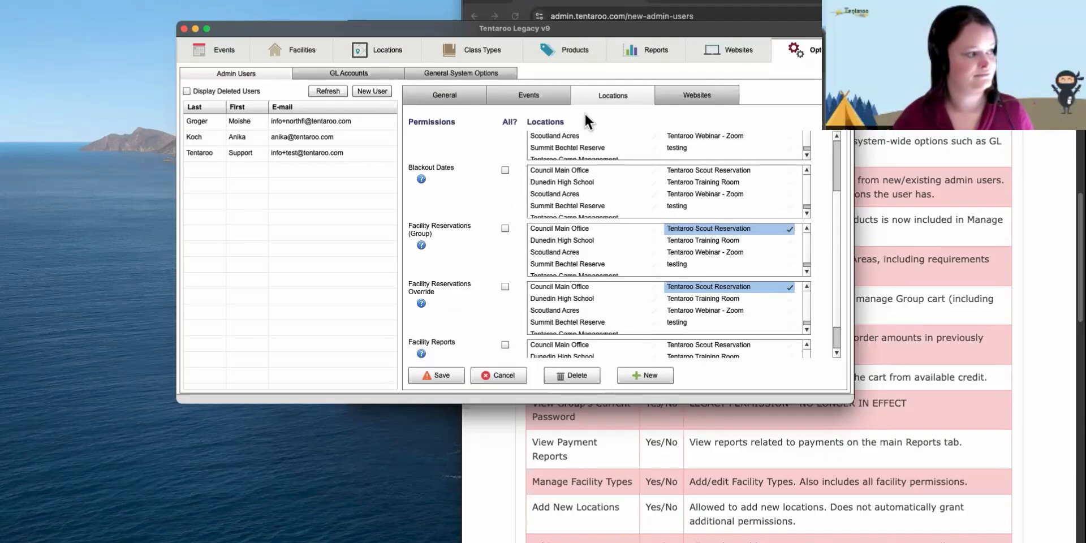
click(704, 168)
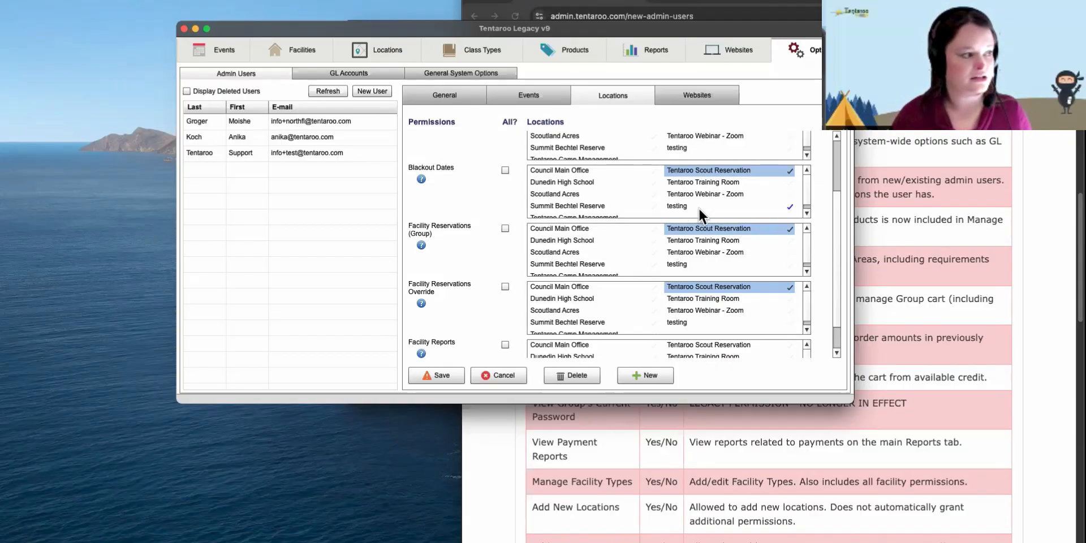
scroll(835, 220, up, 3)
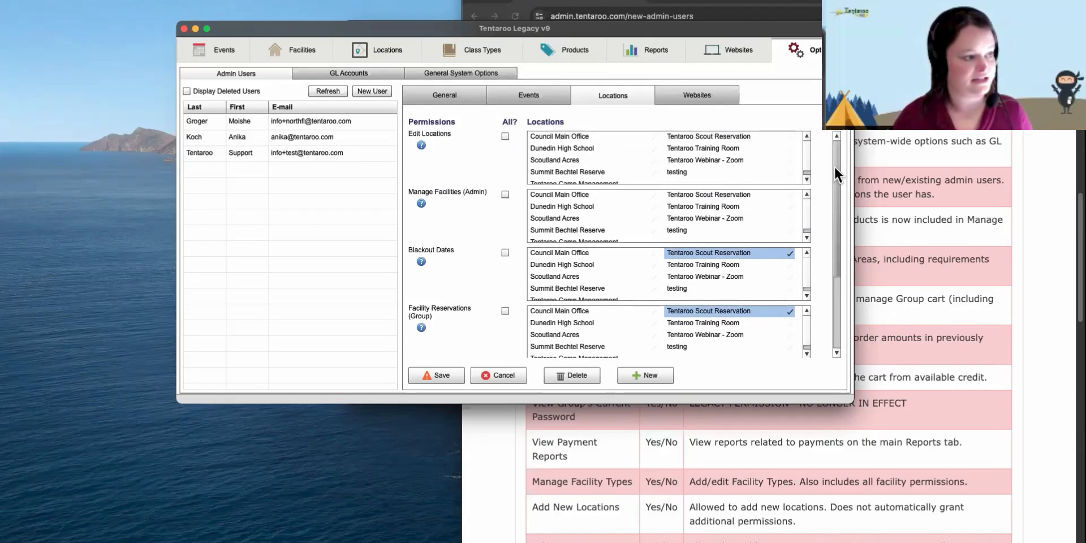
click(725, 192)
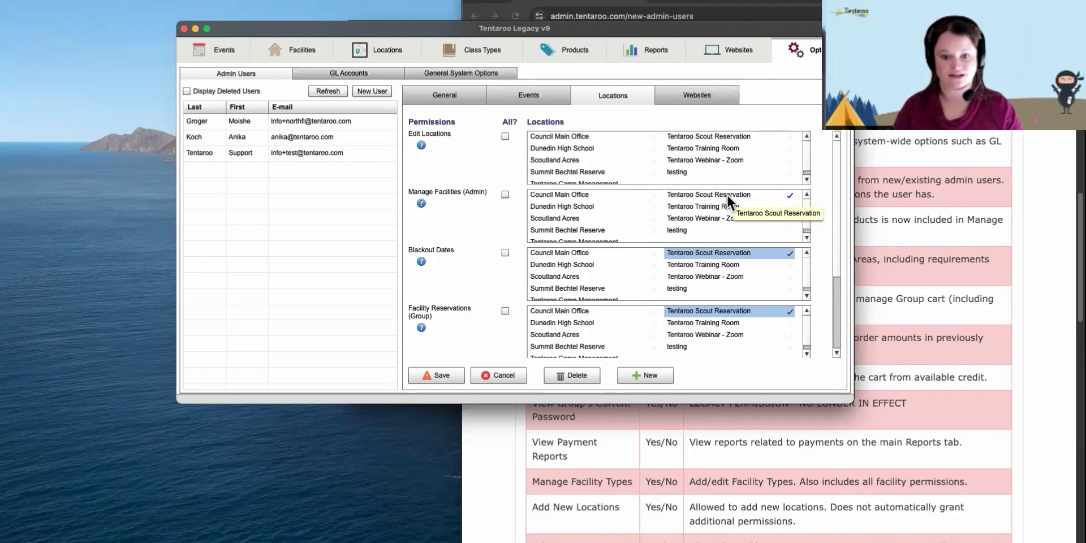
click(728, 193)
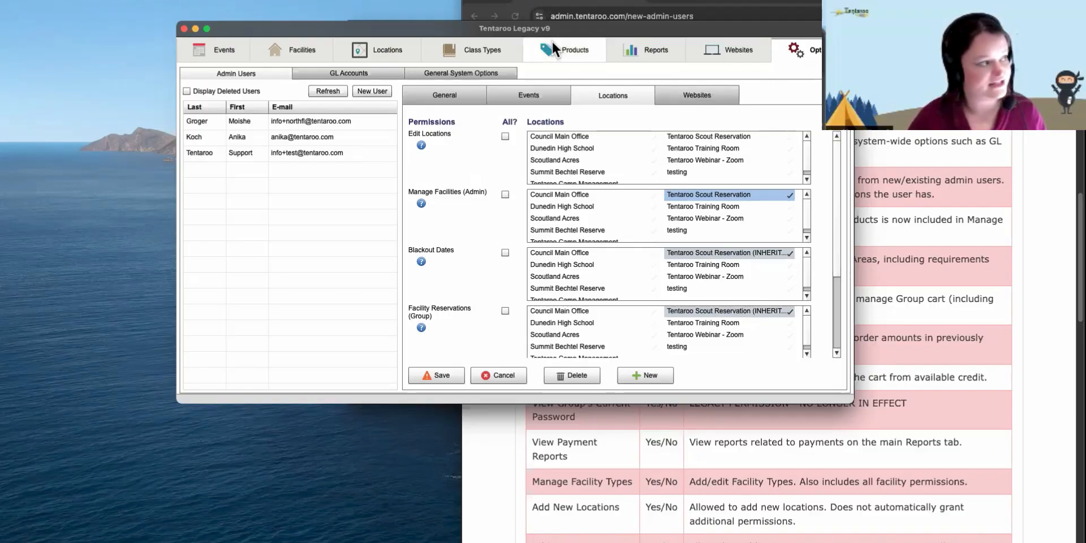
- Grant the user Manage Facility Types on the General tab, then show Locations permissions
click(429, 102)
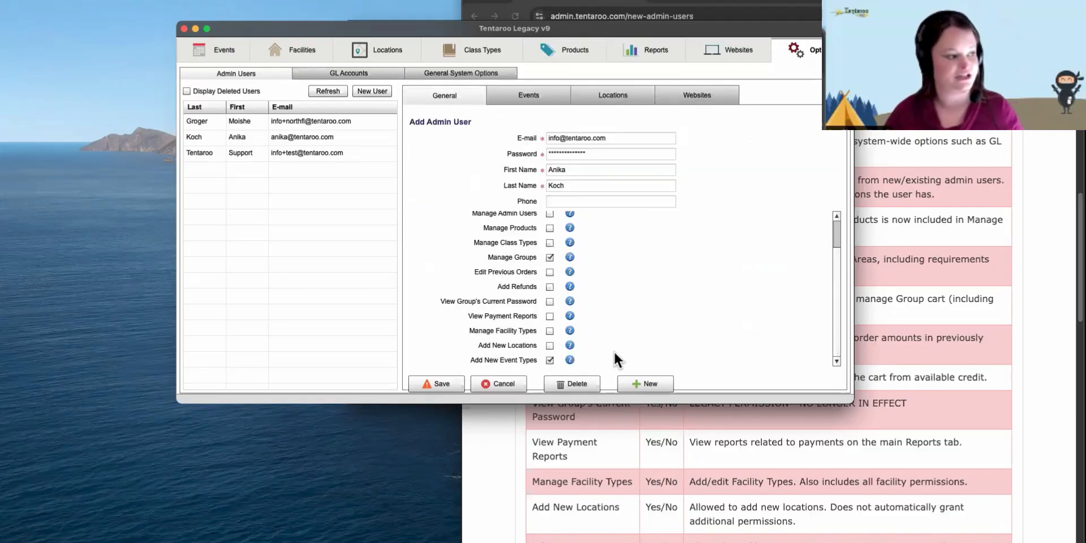
click(549, 331)
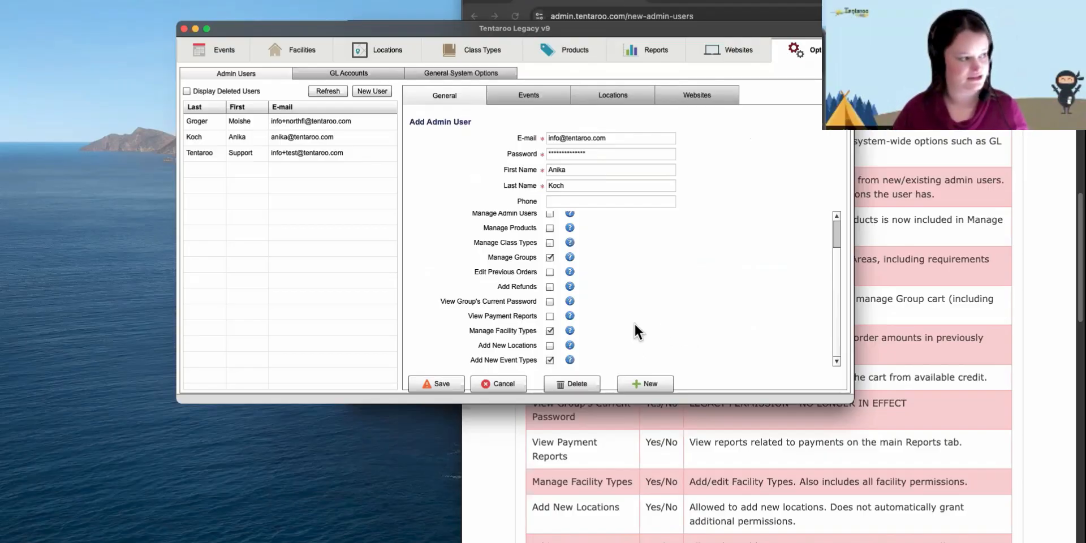
click(584, 100)
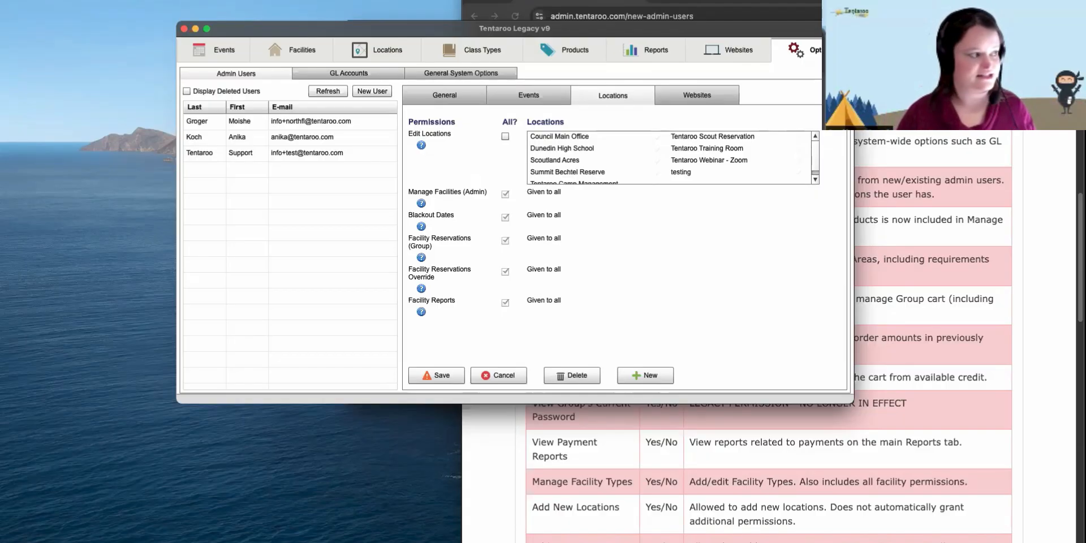
- Tick Tentaroo Scout Reservation, then All?, so Edit Locations is given to all locations
click(724, 136)
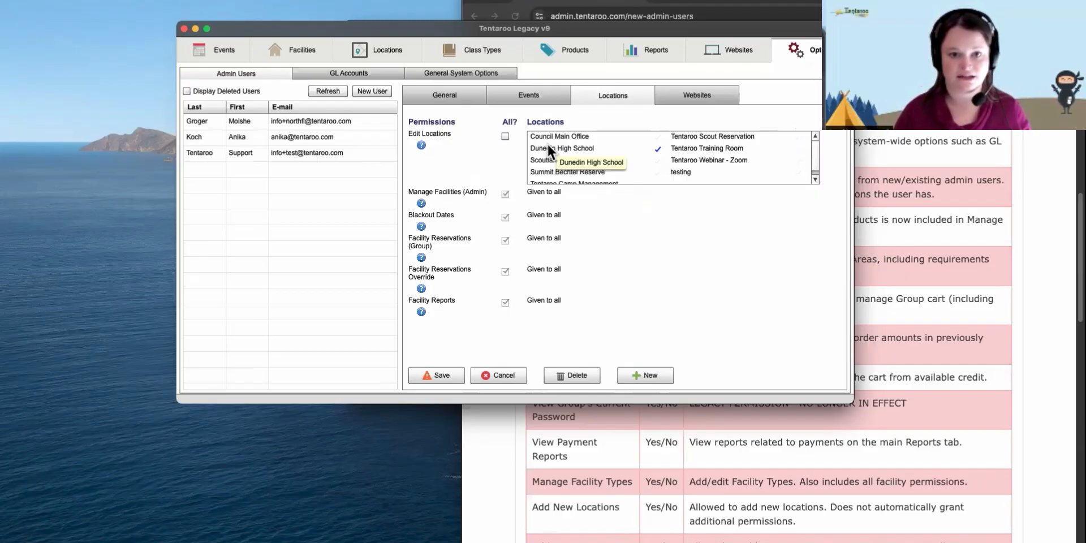
click(504, 136)
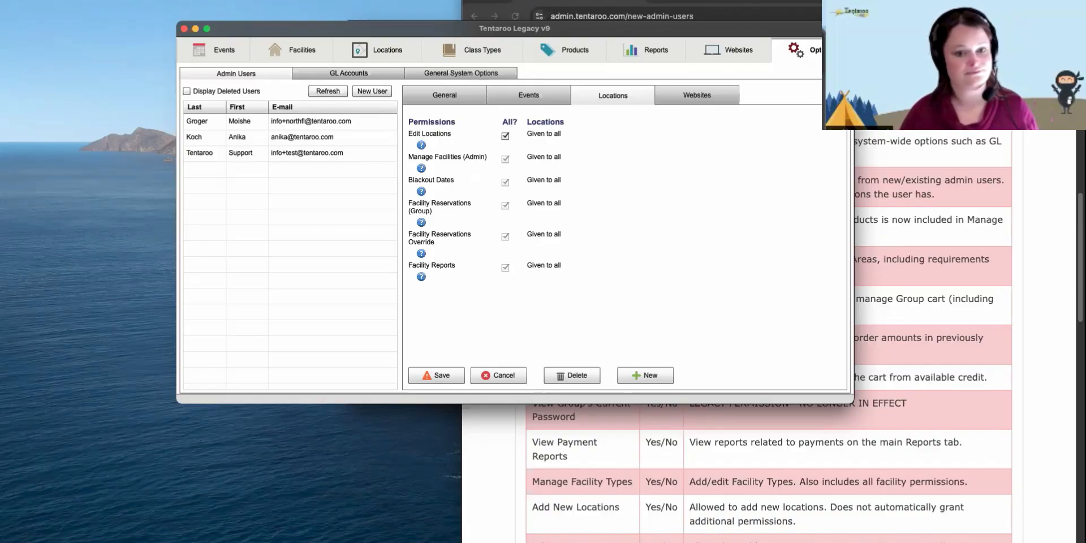
click(687, 97)
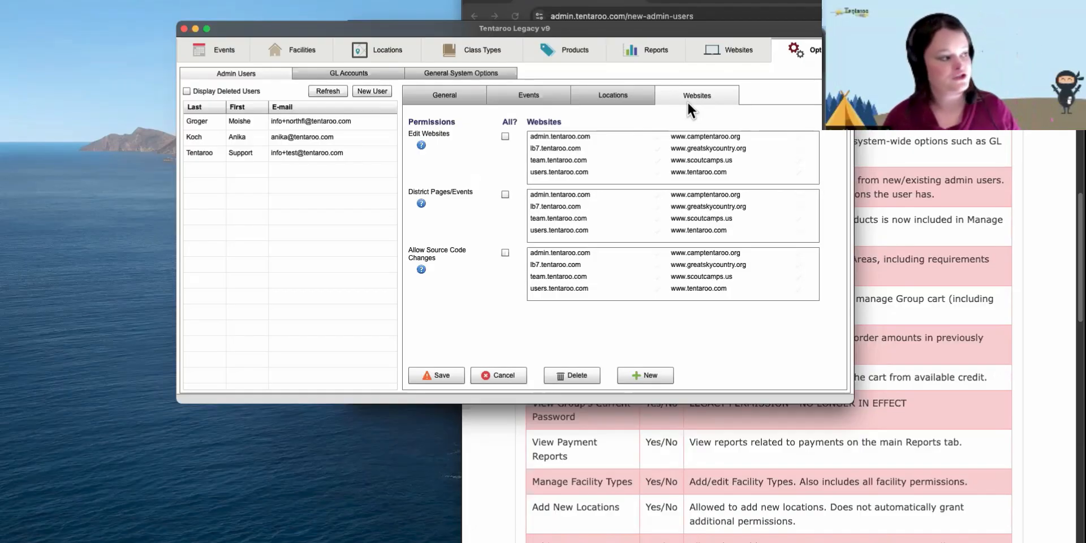
click(701, 137)
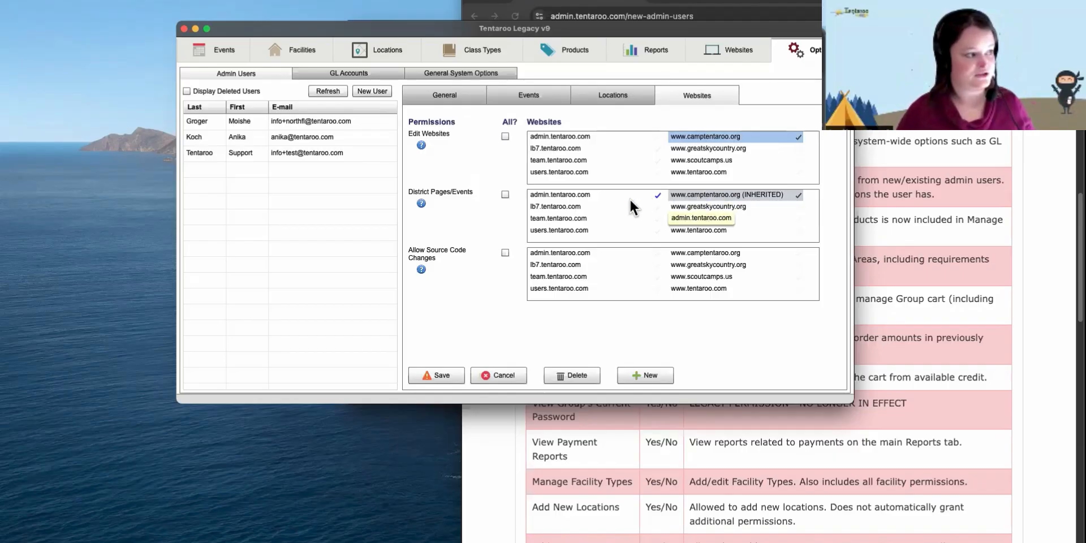
click(688, 215)
click(689, 208)
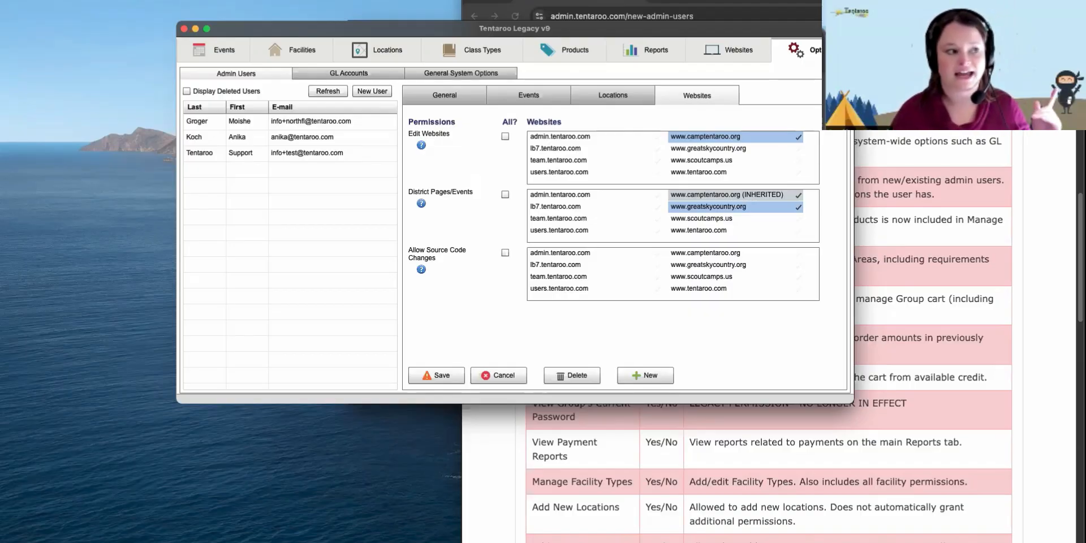
click(720, 2)
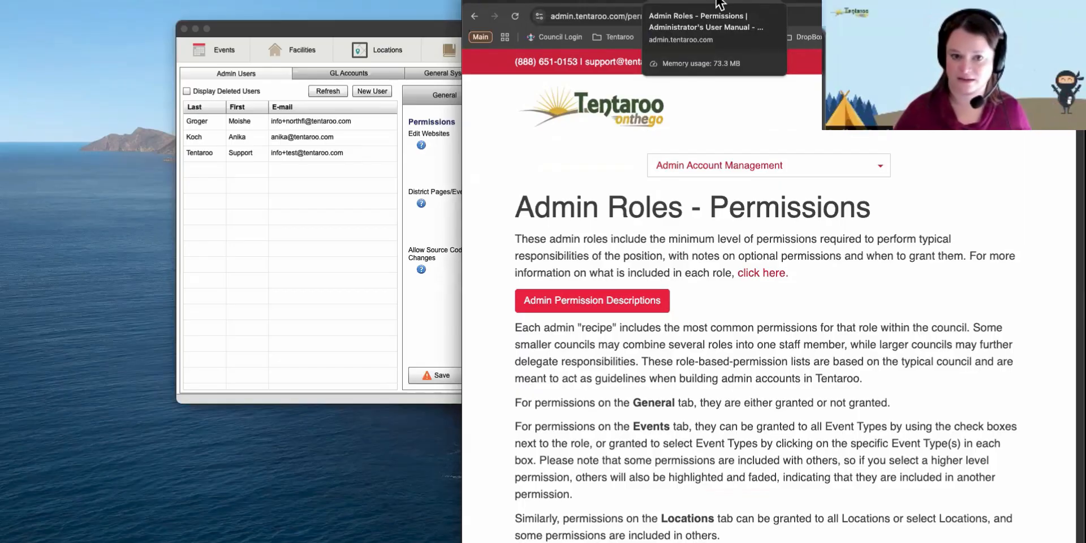
- Scroll the manual to the Registrar role's permissions table, then bring Tentaroo Legacy back in front
scroll(742, 223, down, 3)
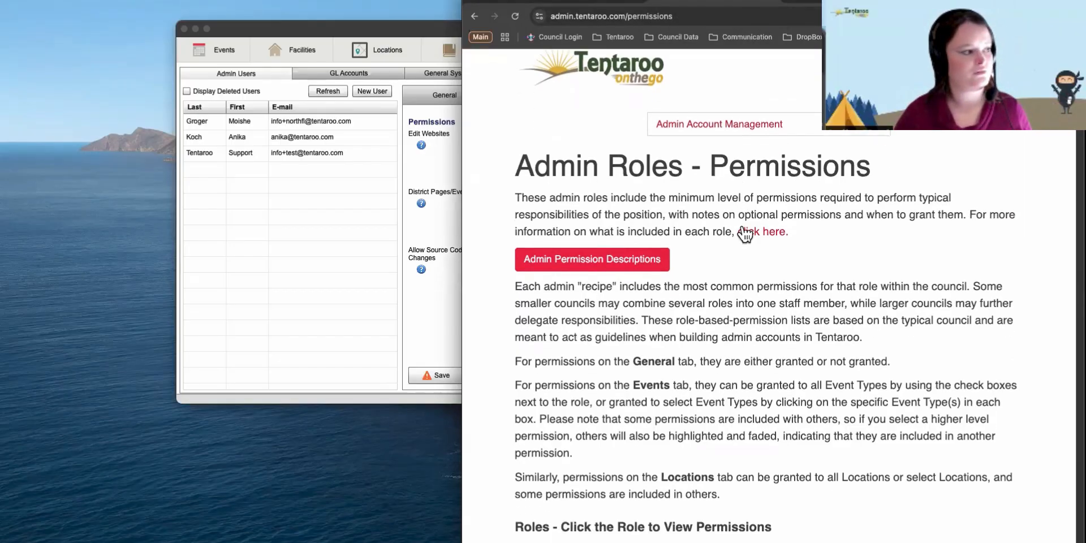
scroll(742, 224, down, 3)
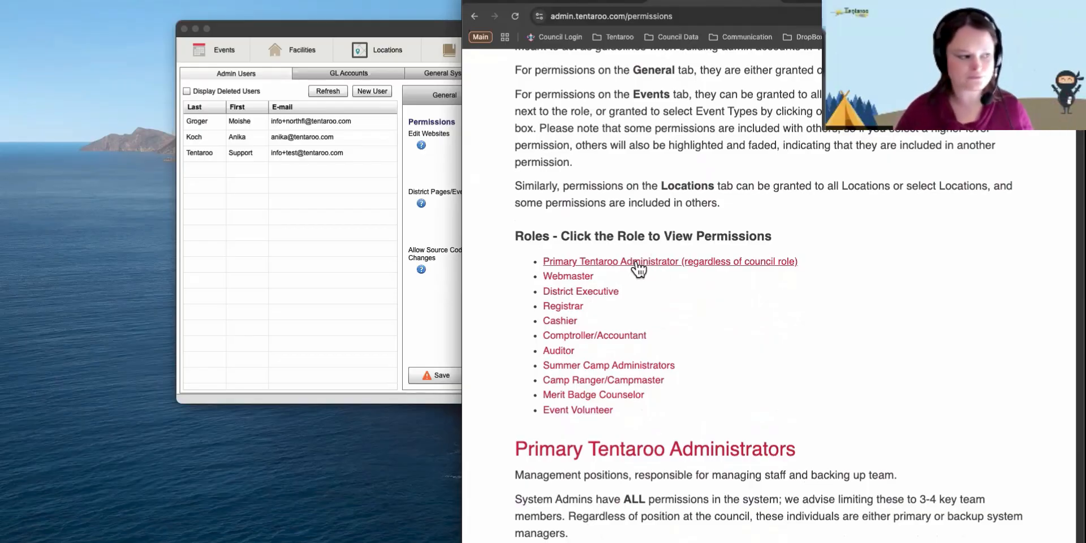
click(566, 305)
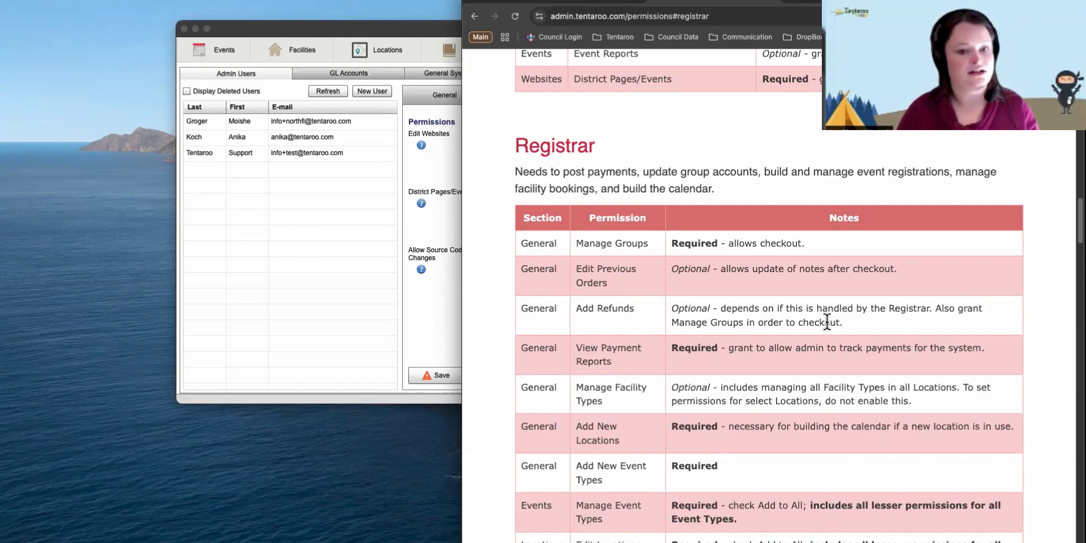
scroll(826, 321, down, 3)
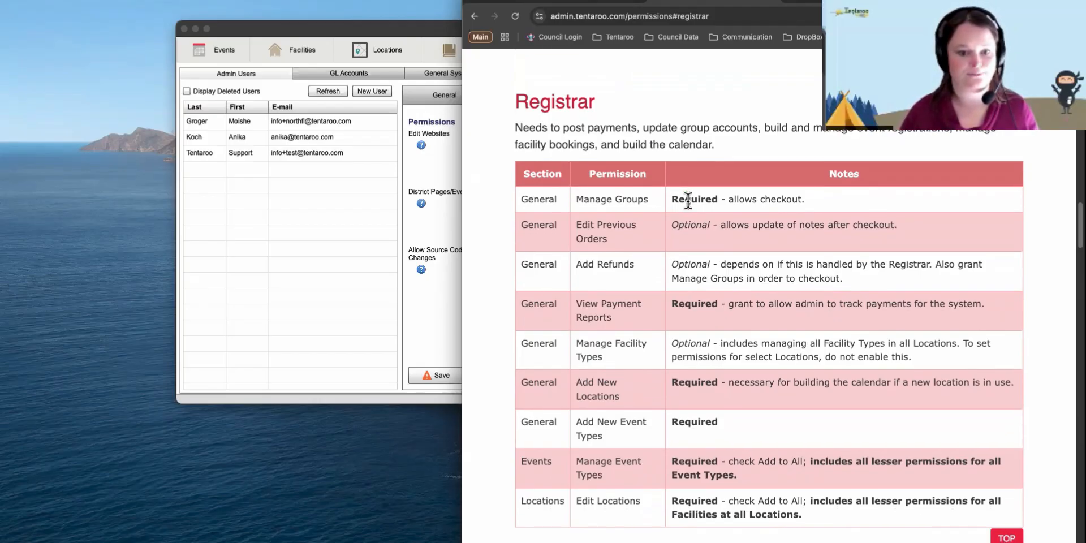
scroll(687, 199, down, 2)
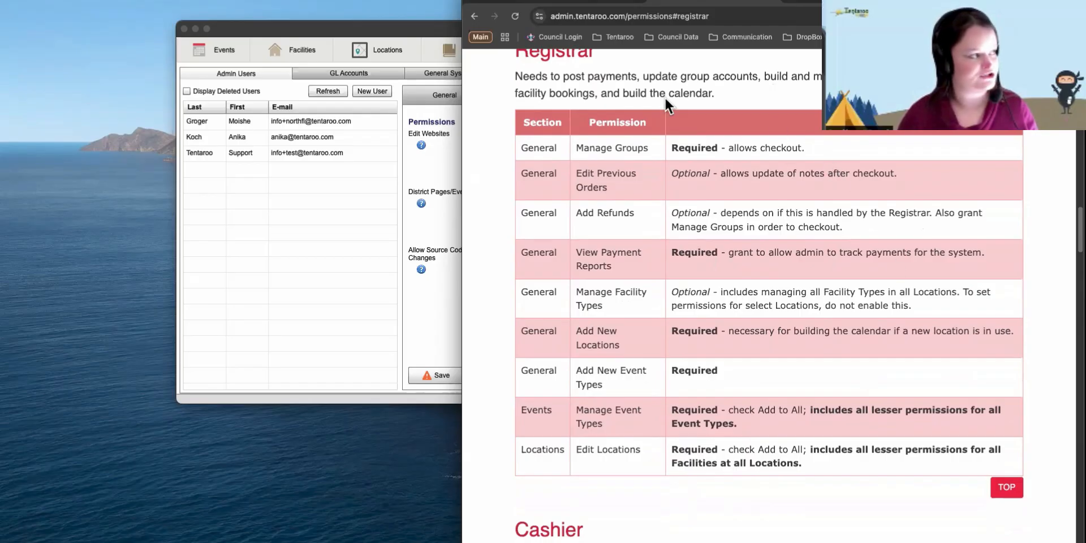
double_click(444, 29)
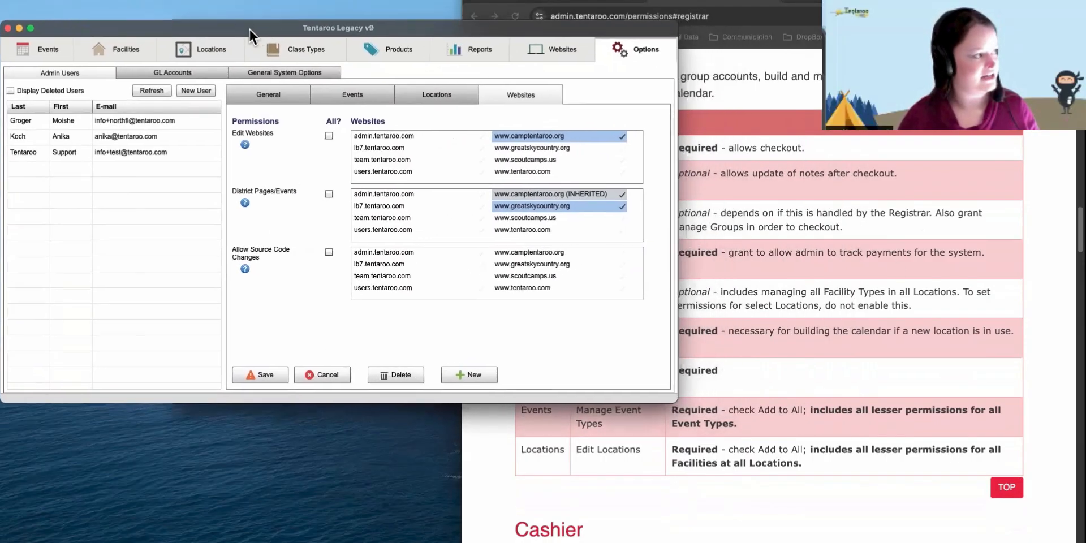
- Start a new admin user and enter the registrar's e-mail, password, first and last name
click(463, 372)
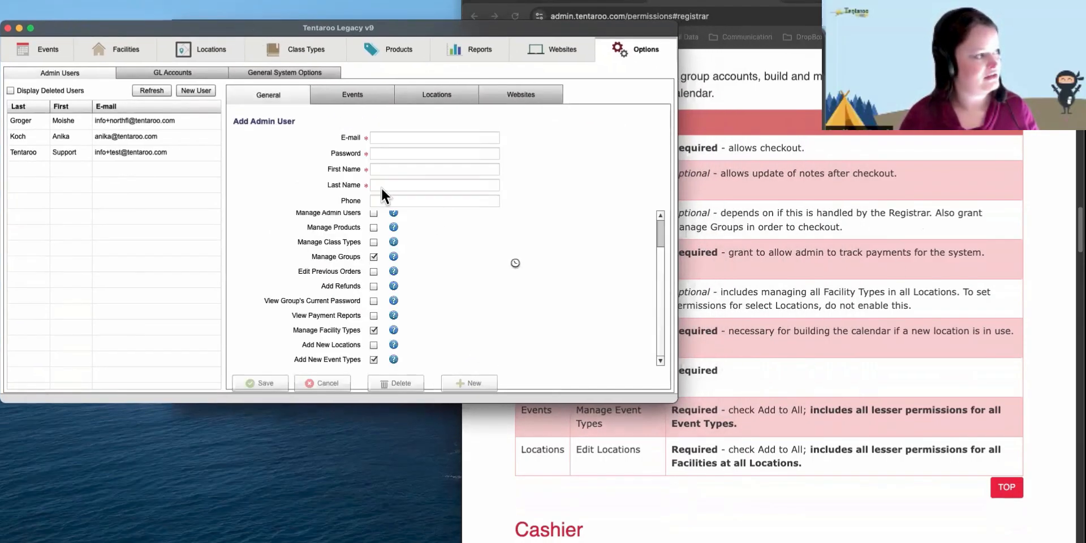
drag(394, 31, 206, 26)
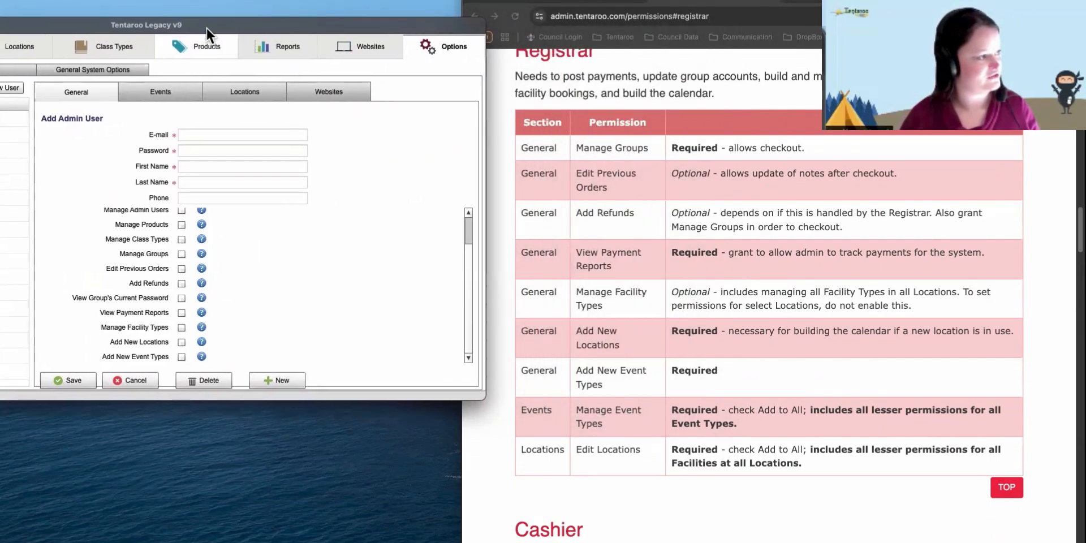
click(198, 134)
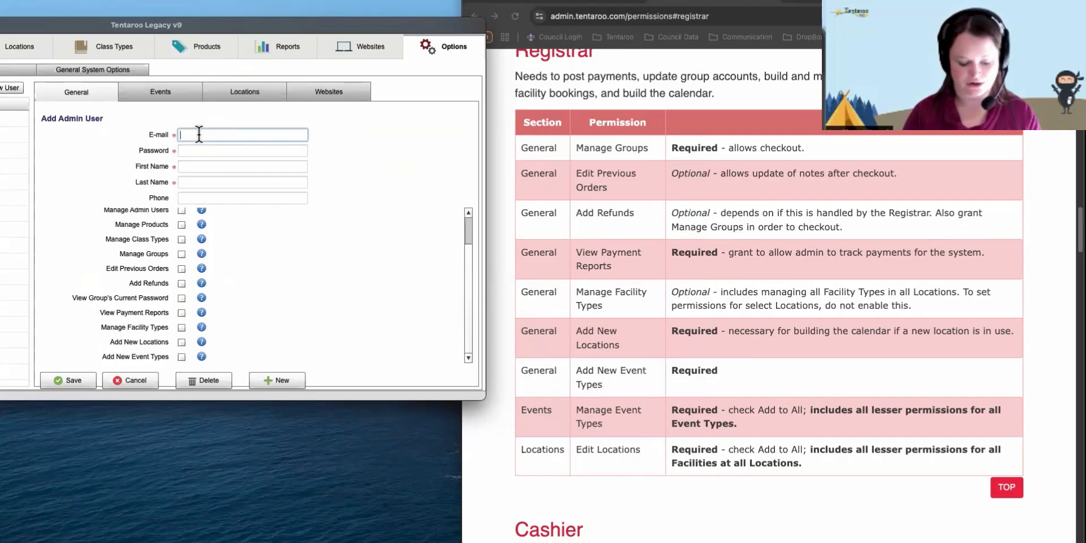
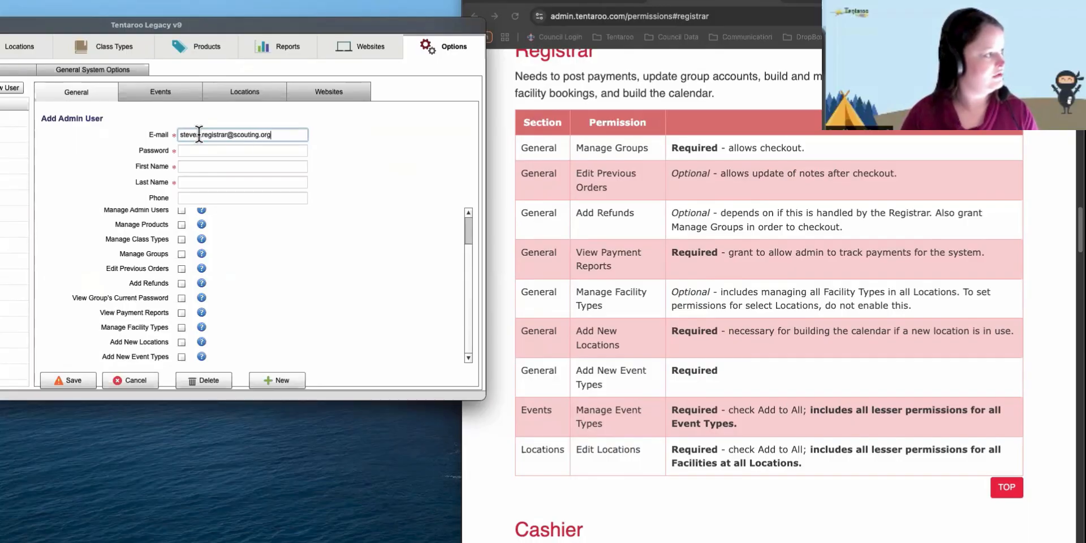
key(Tab)
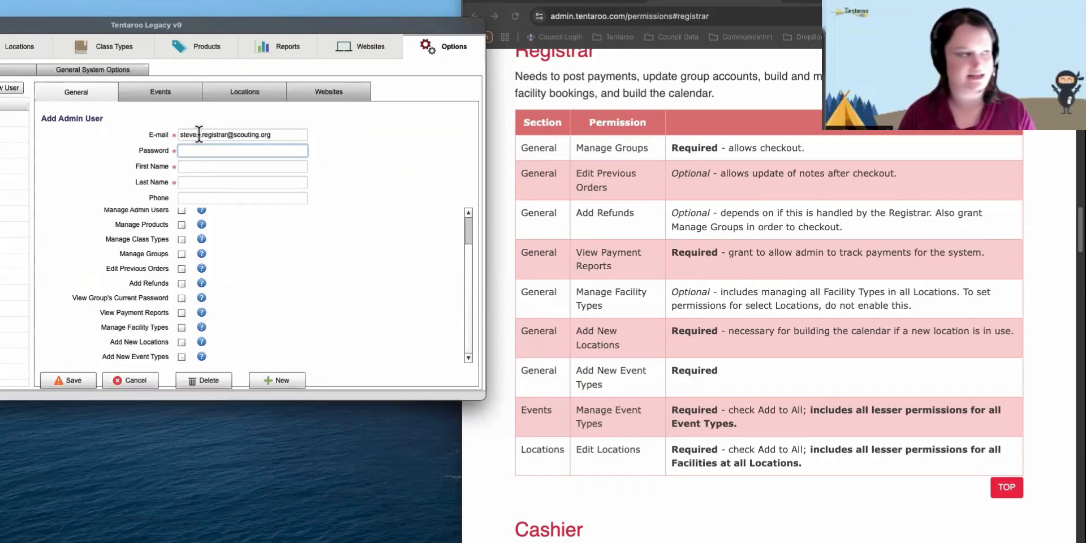
text(************)
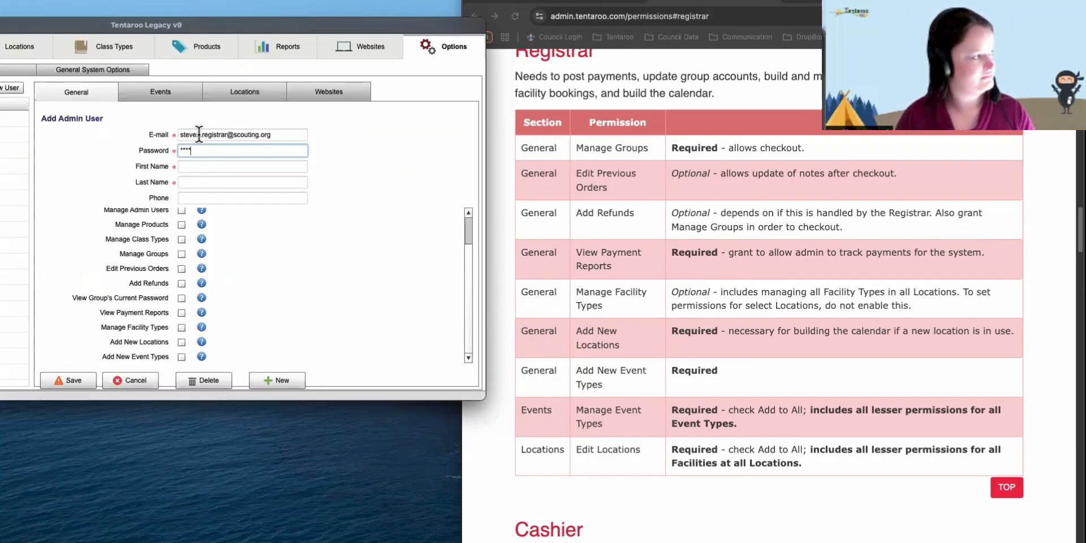
text(**)
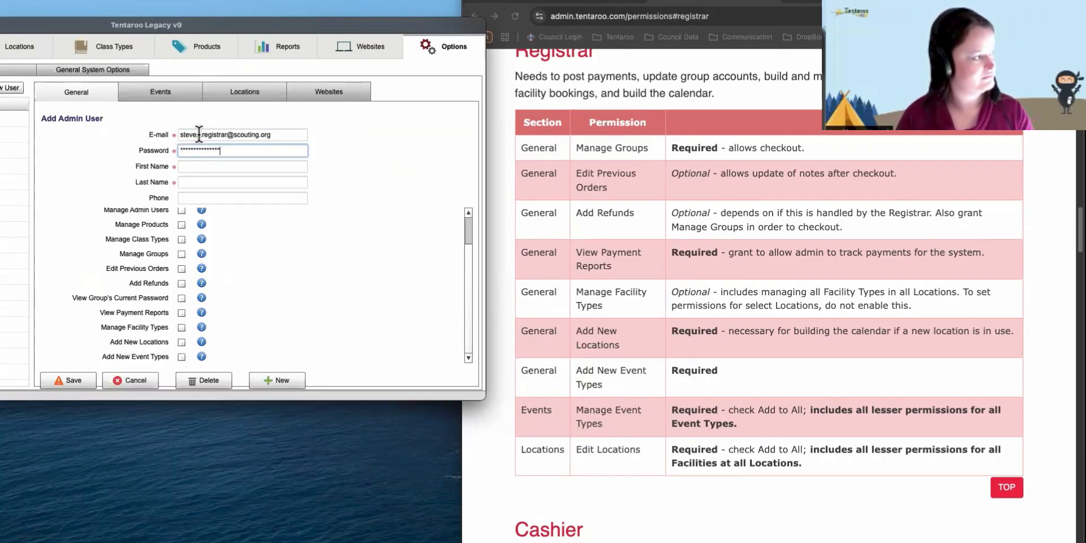
key(Tab)
text(Steven)
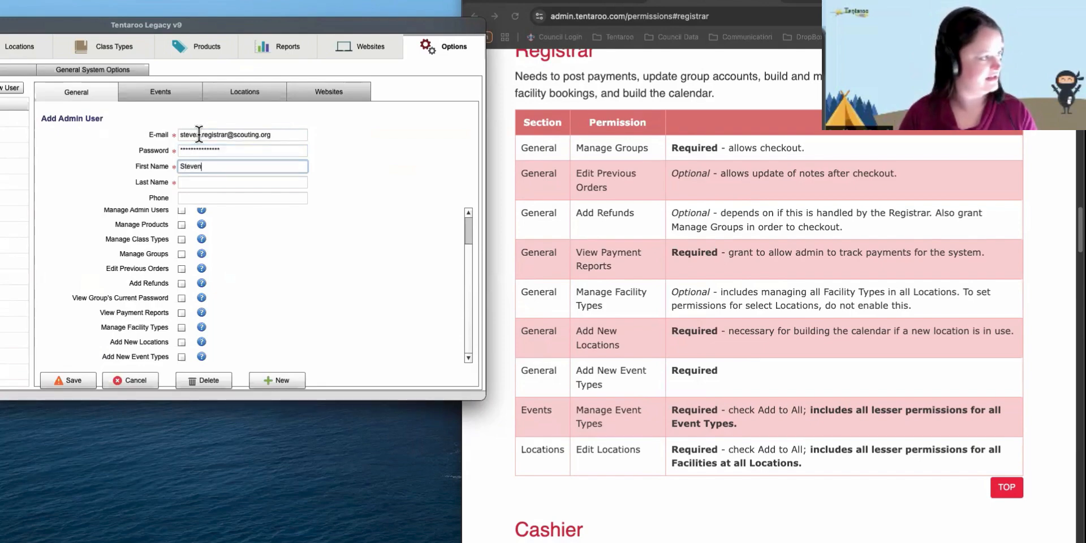
key(Tab)
text(Registrar)
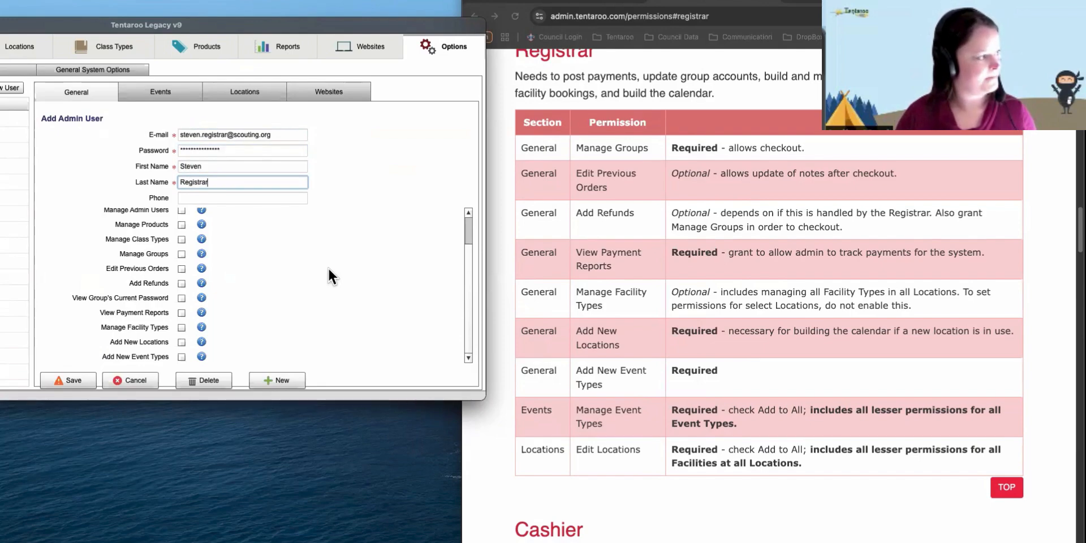
click(318, 255)
- Scroll up the new user's General permissions to reach the Manage Groups and payment checkboxes
scroll(318, 256, up, 1)
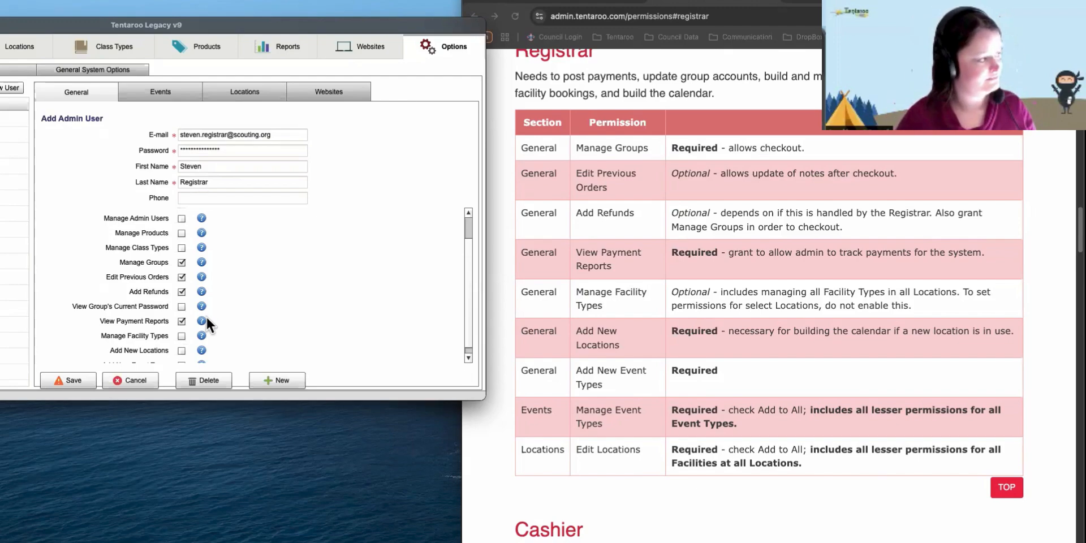
- Grant the registrar Manage Facility Types, Add New Locations and Add New Event Types, then view Events permissions
scroll(207, 319, down, 1)
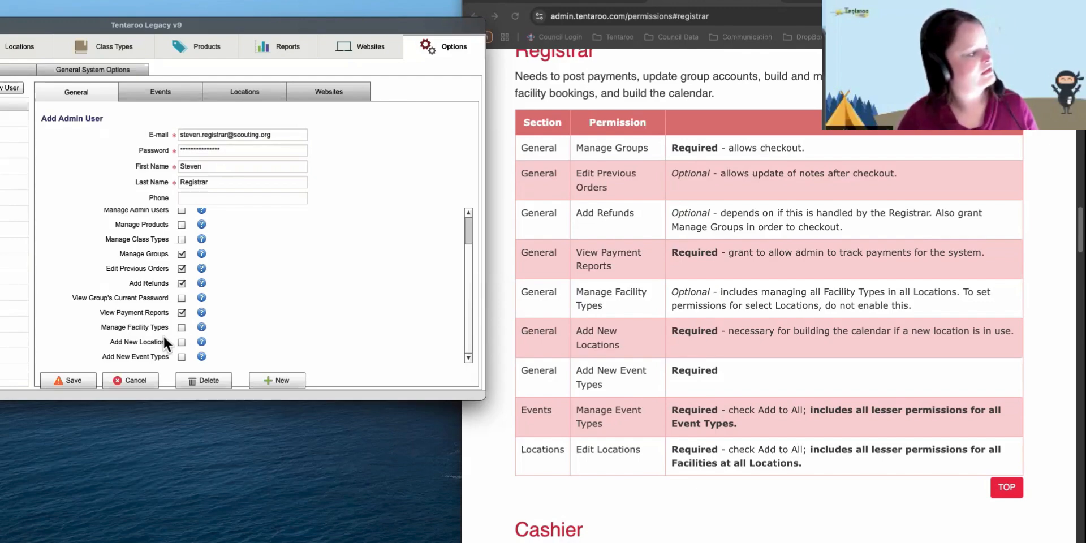
click(182, 328)
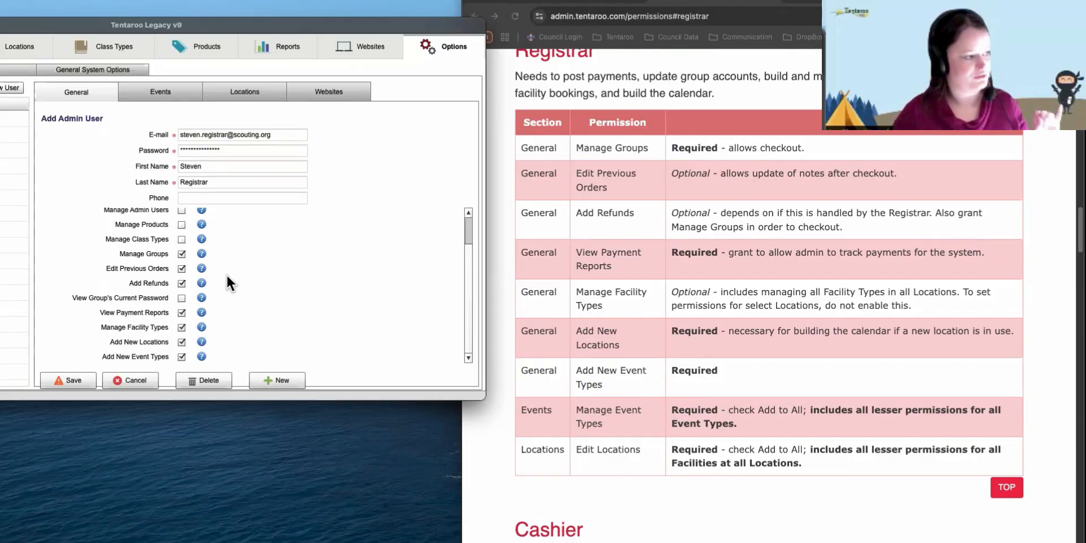
click(167, 89)
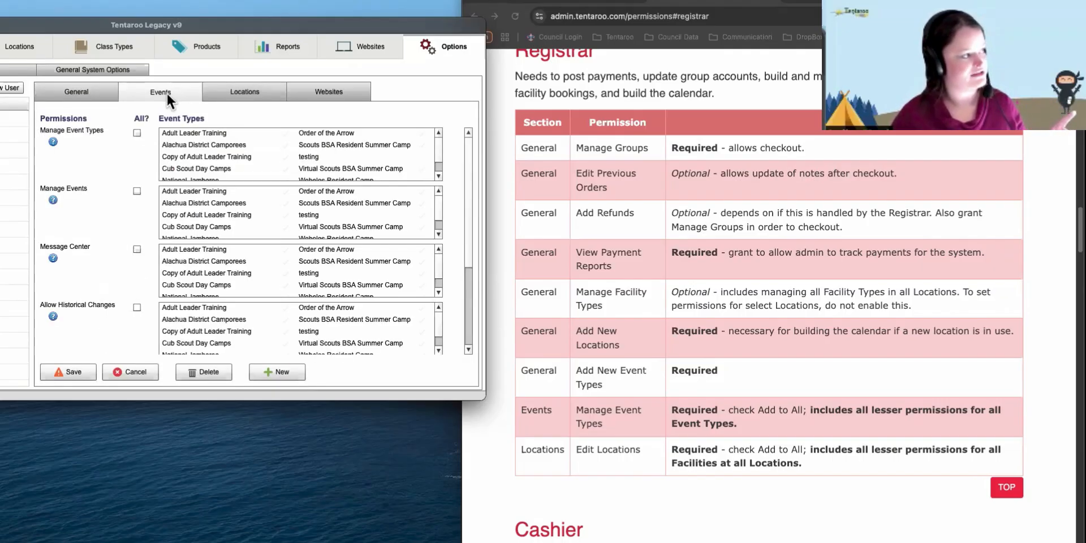
- Give the registrar Manage Event Types for all event types and Edit Locations for all locations, then save
click(136, 133)
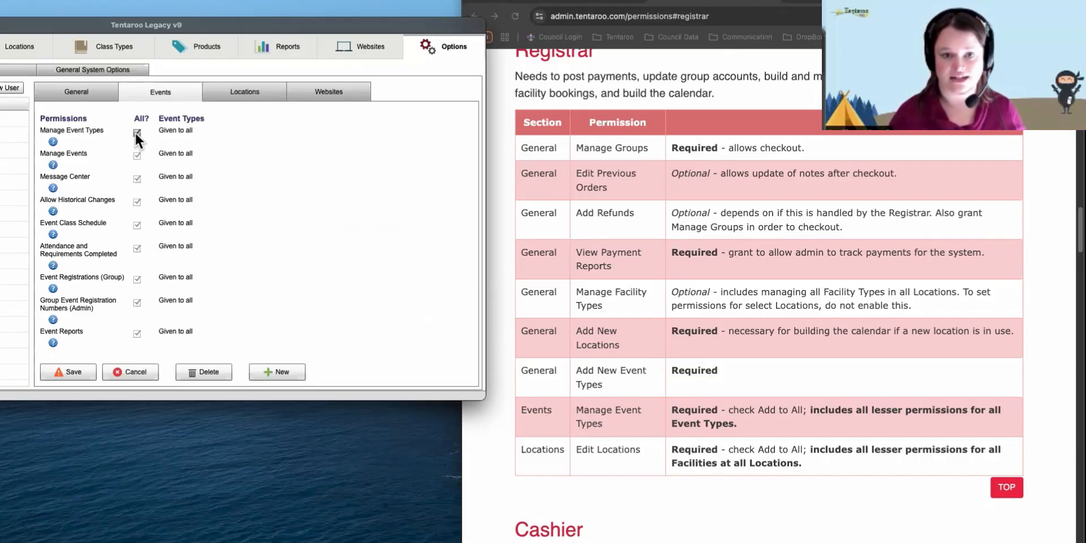
click(212, 95)
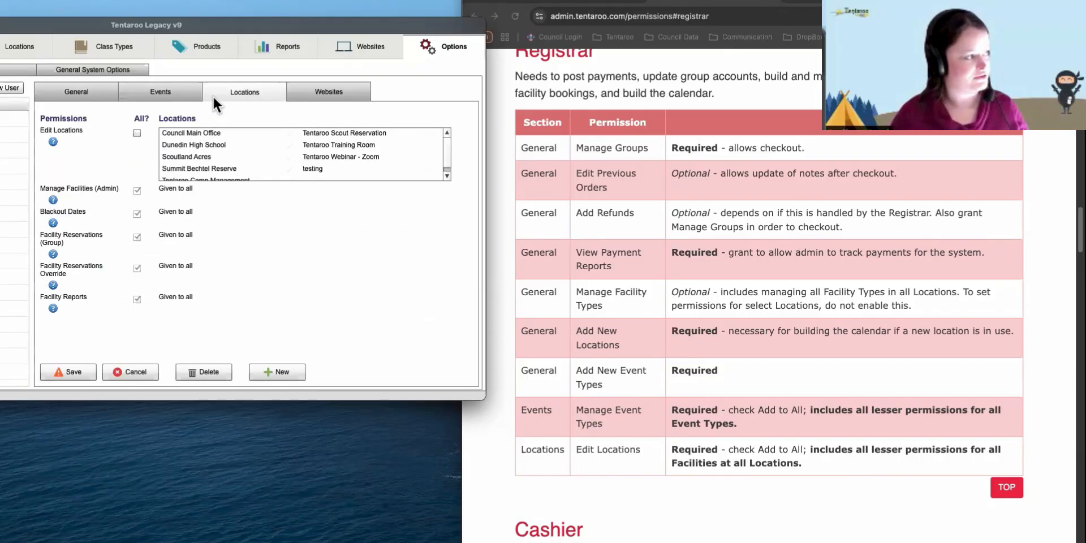
click(137, 133)
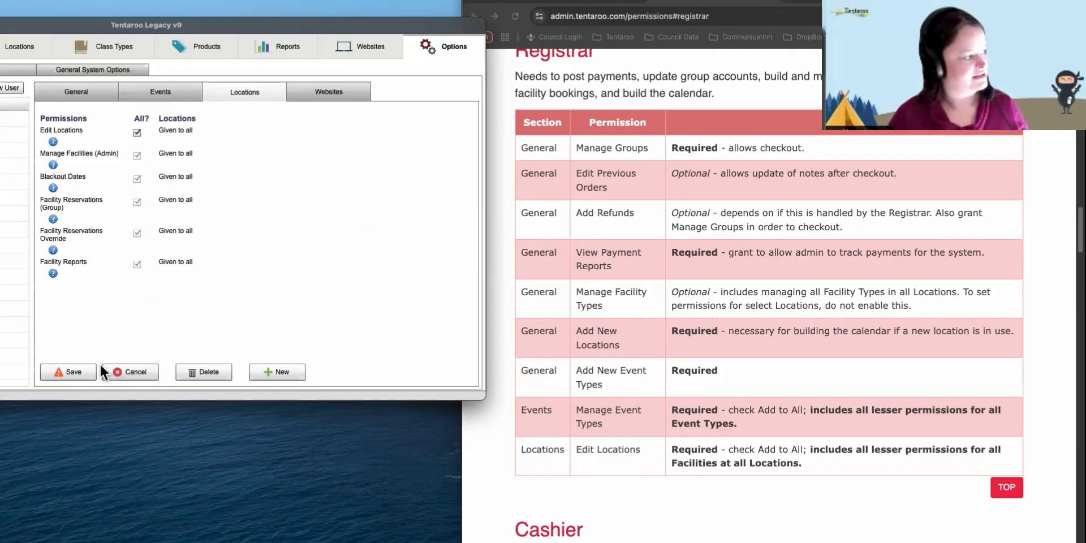
click(81, 371)
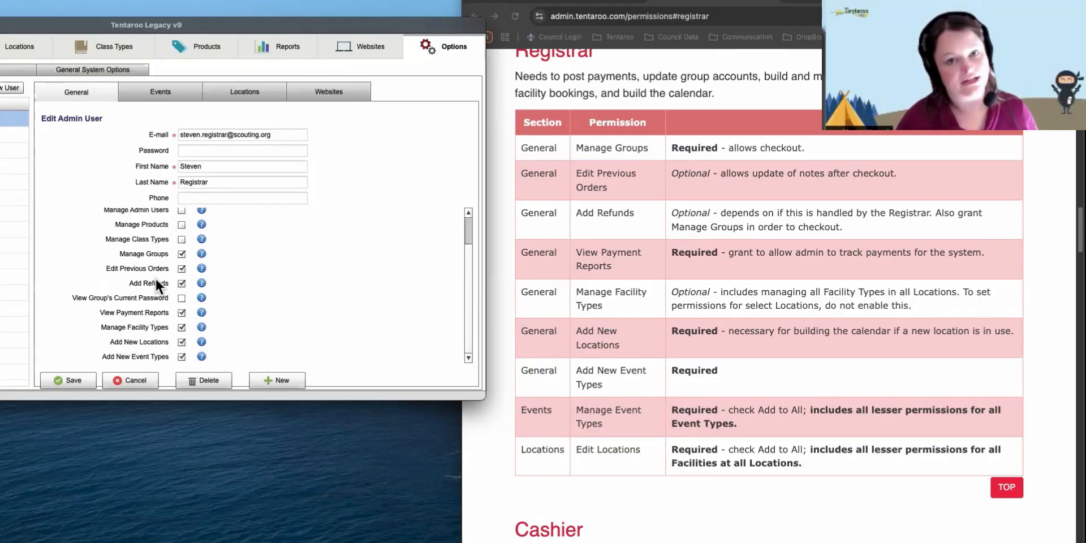
- Start a blank Add Admin User record for the next admin account
click(275, 380)
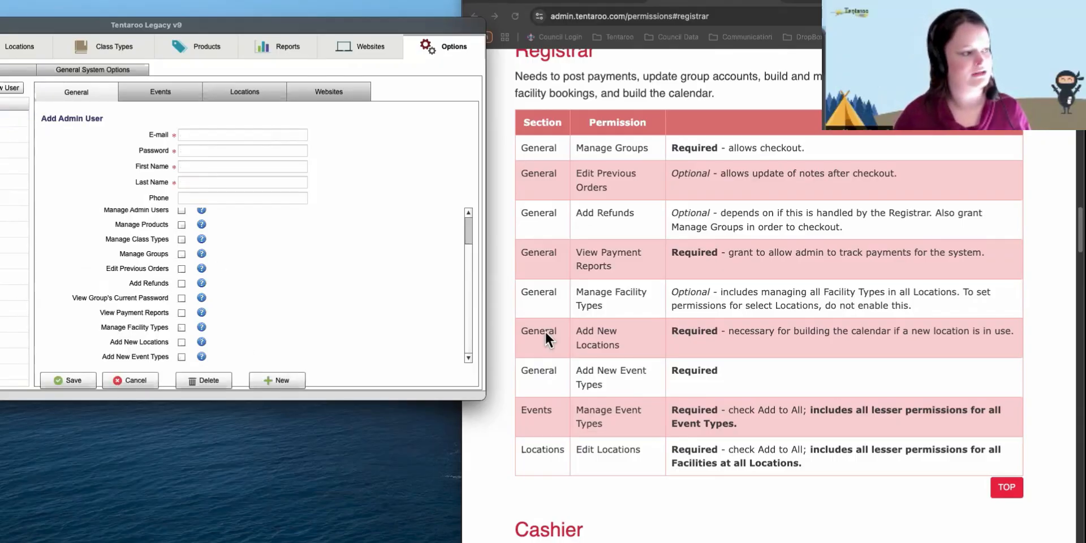
- In the user manual, go to the Merit Badge Counselor recommended permissions section
click(1008, 527)
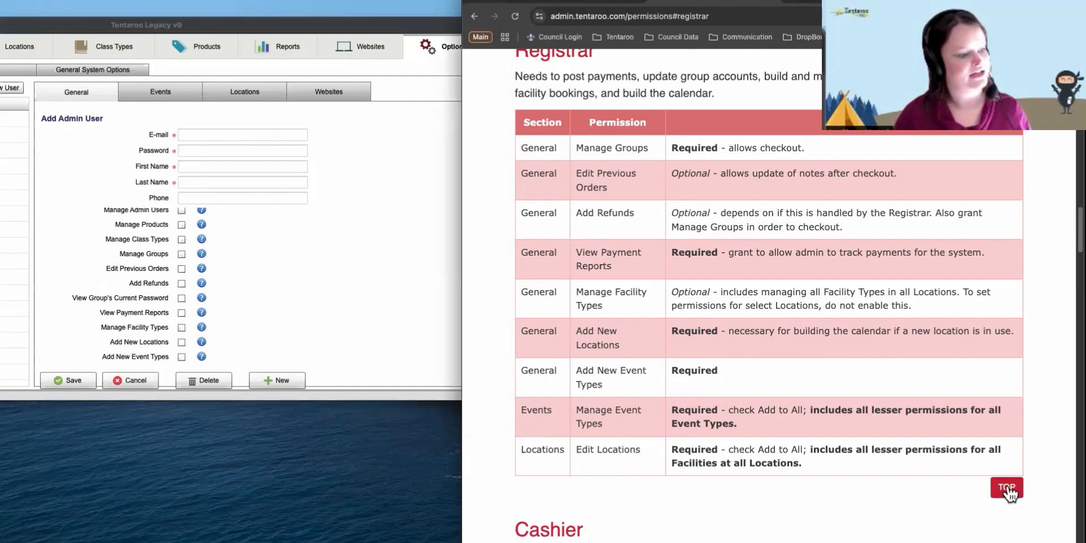
click(1007, 490)
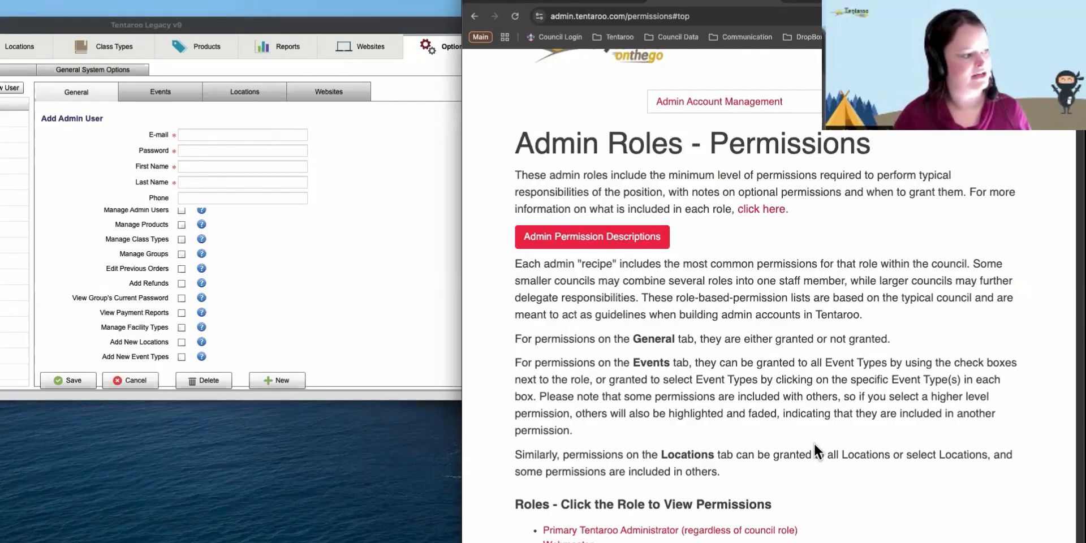
scroll(813, 442, down, 3)
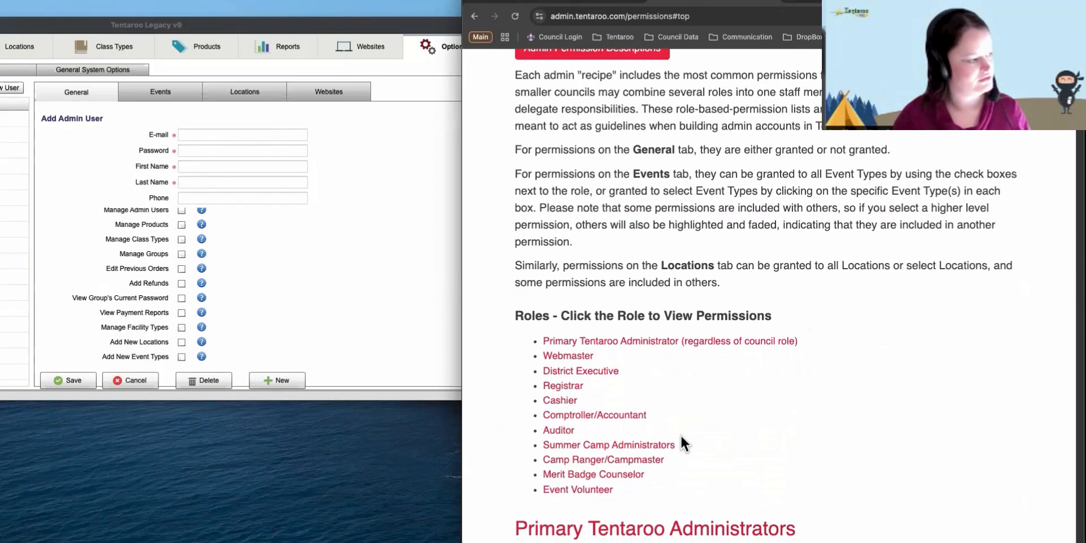
click(604, 475)
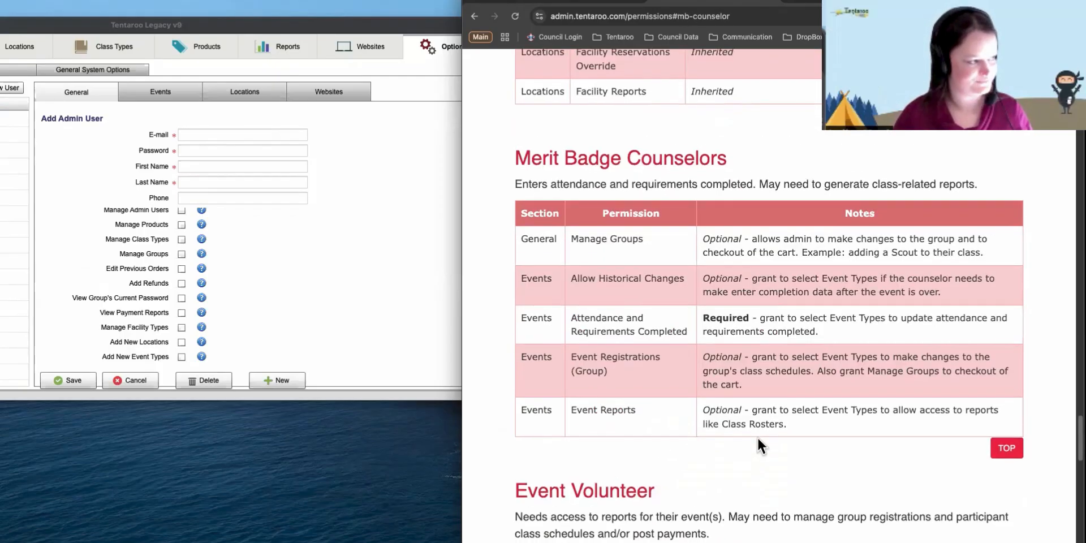
- Enter the new counselor's e-mail address, password and first name in the admin form
scroll(757, 438, down, 1)
click(396, 266)
click(200, 135)
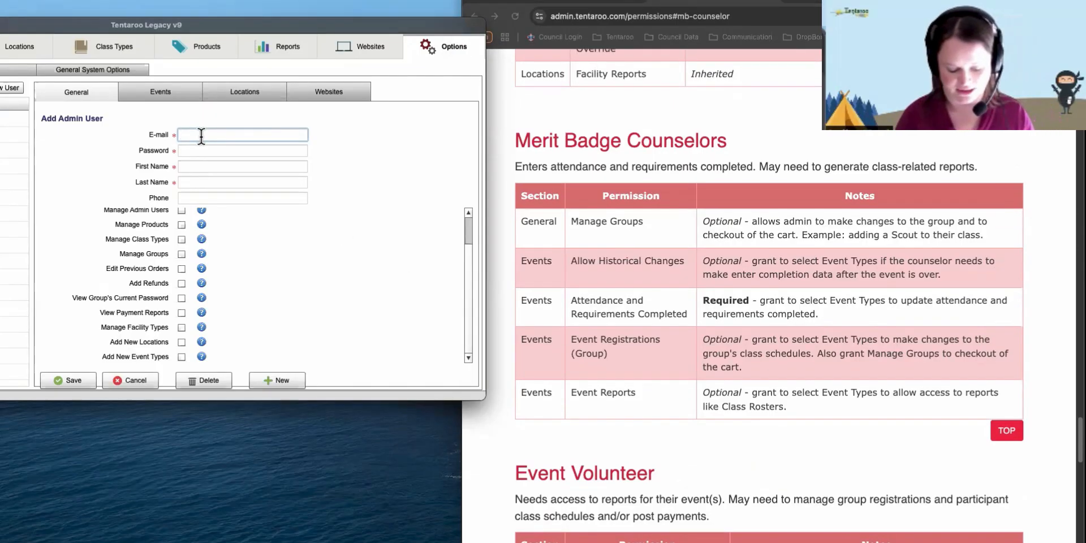
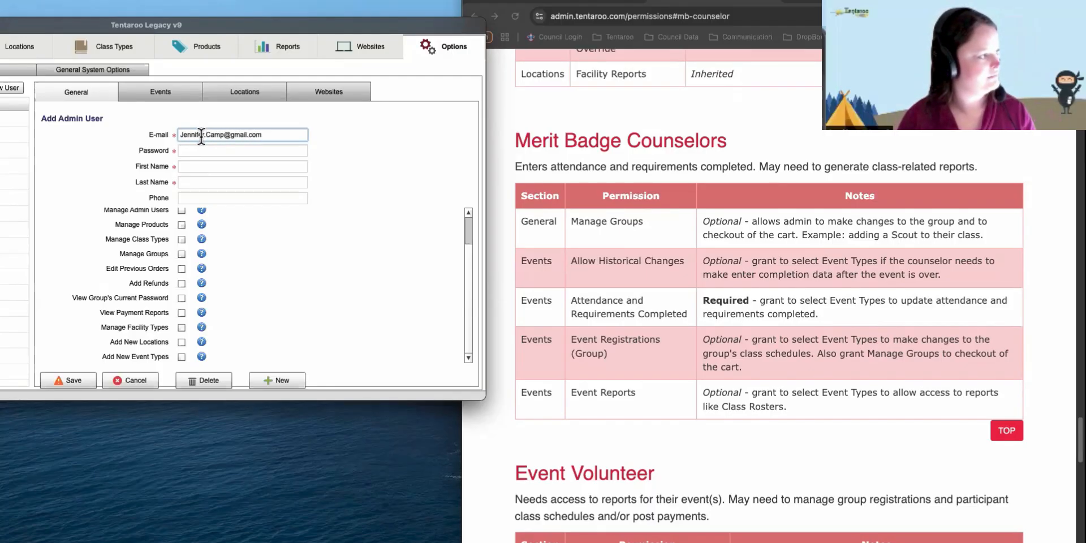
key(Tab)
text(********)
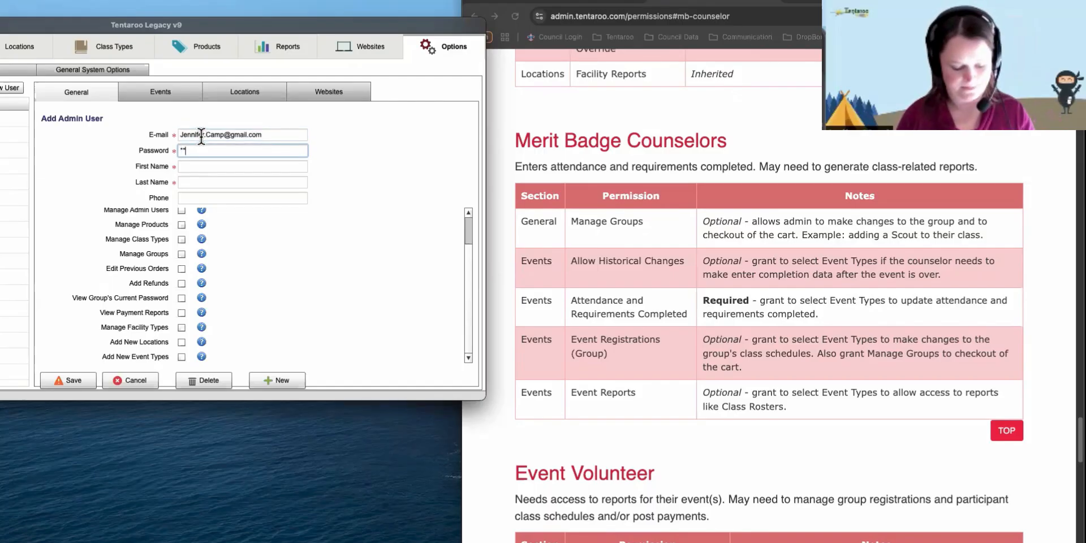
text(*****)
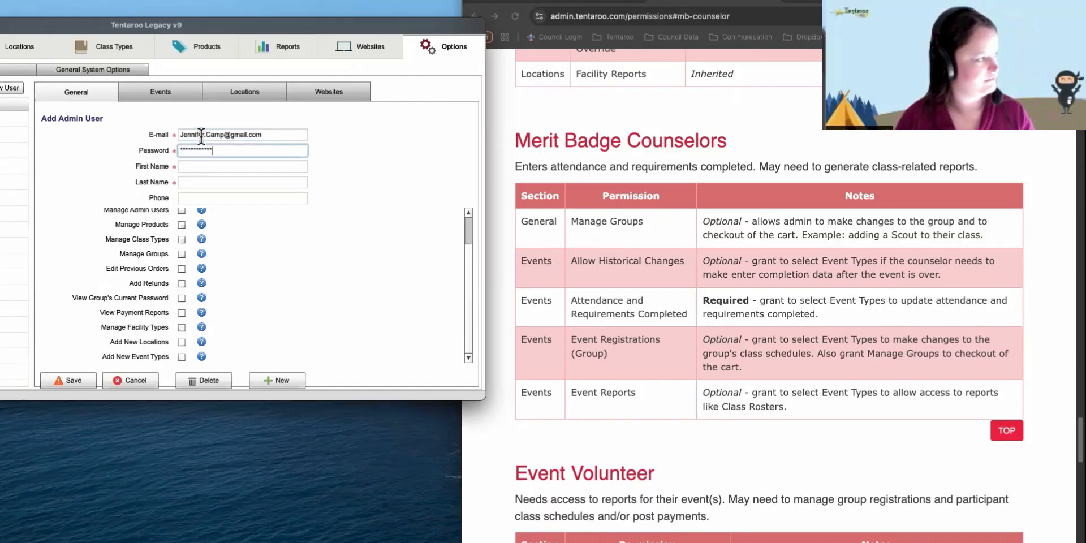
key(Tab)
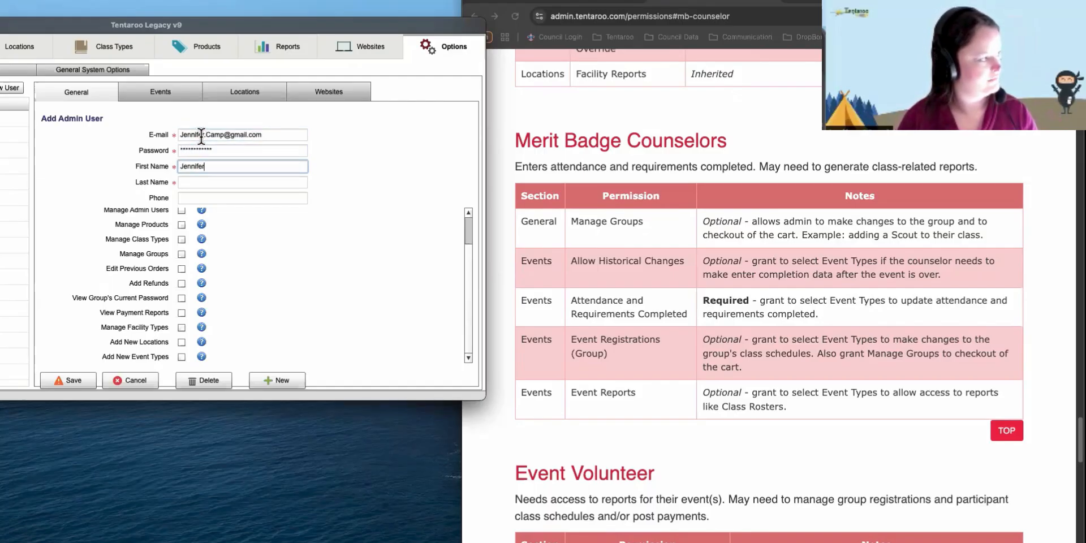
key(Tab)
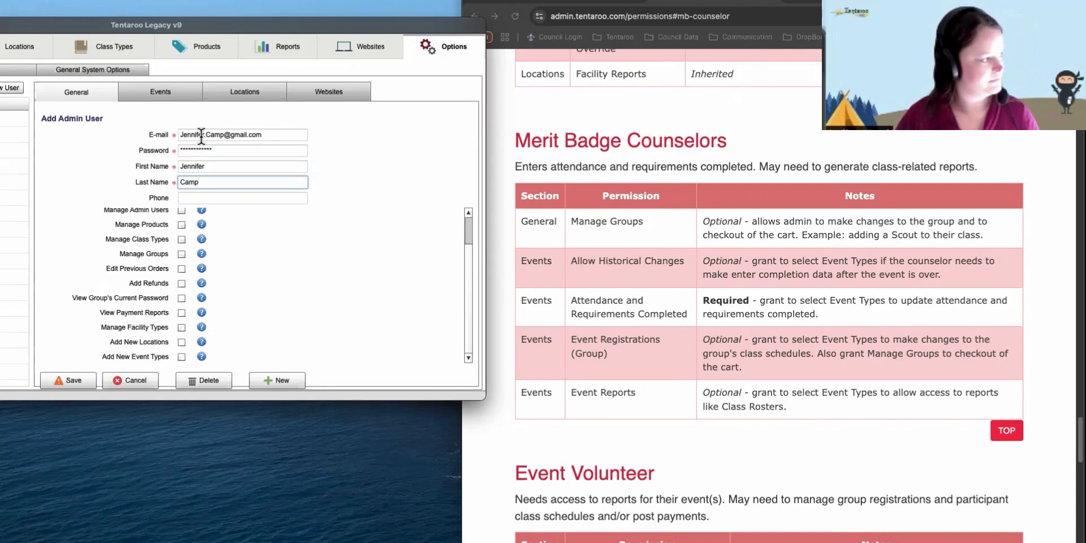
- Enter the counselor's last name, grant Manage Groups, and bring up the Events permissions
click(278, 300)
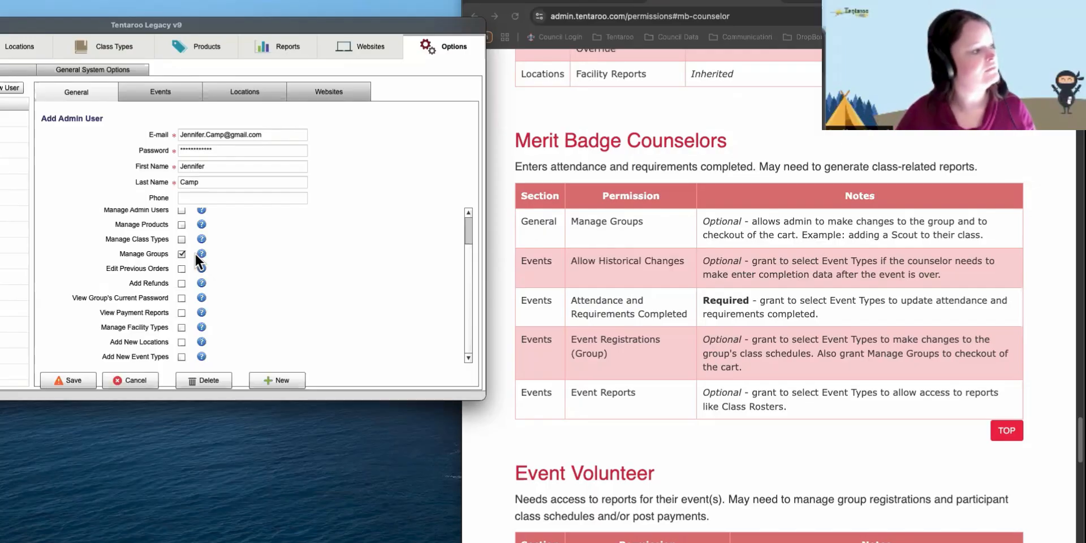
click(187, 89)
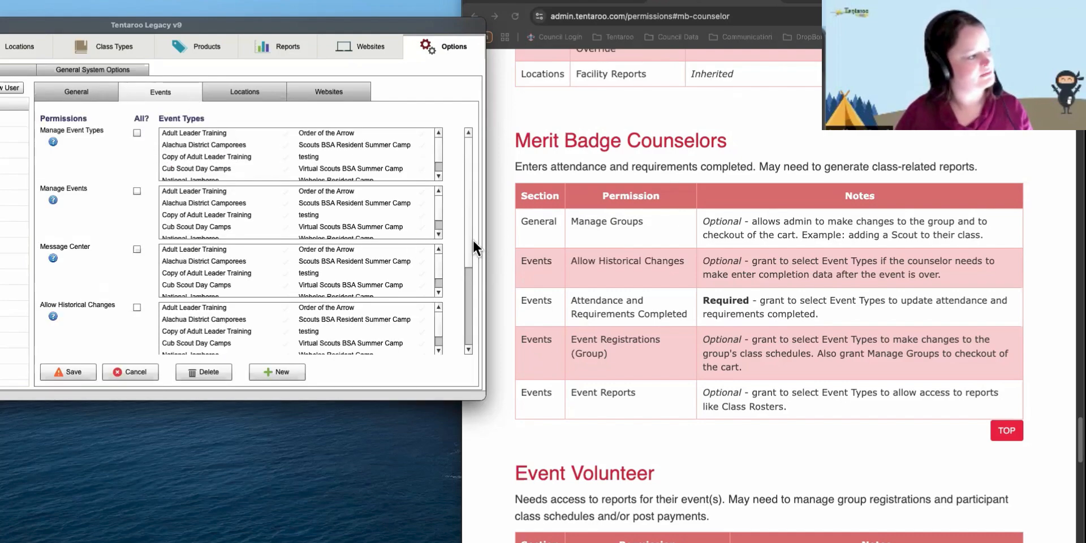
- Grant Attendance and Requirements Completed and Allow Historical Changes for Scouts BSA Resident Summer Camp only
scroll(470, 236, down, 5)
scroll(476, 288, down, 4)
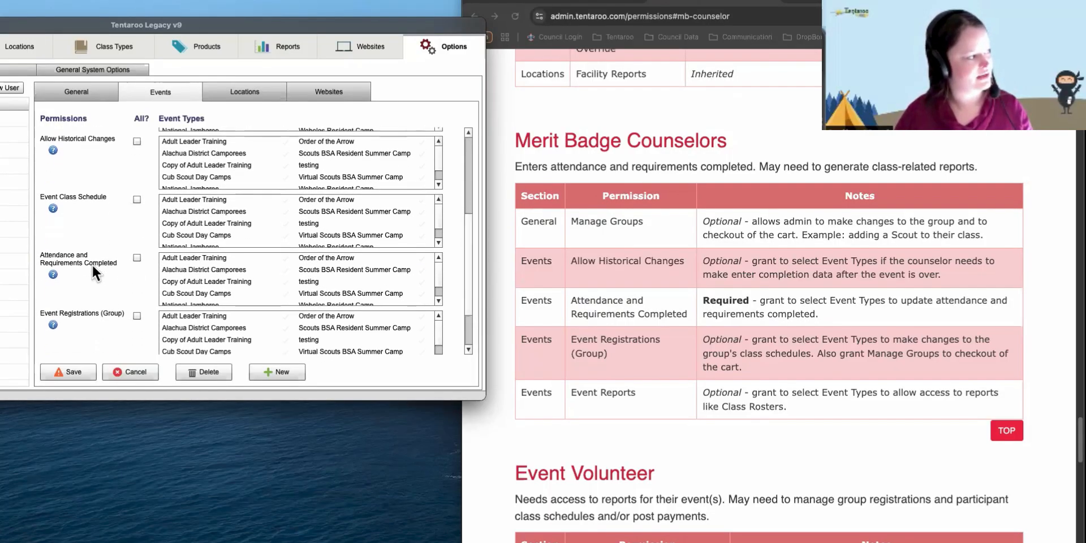
click(359, 270)
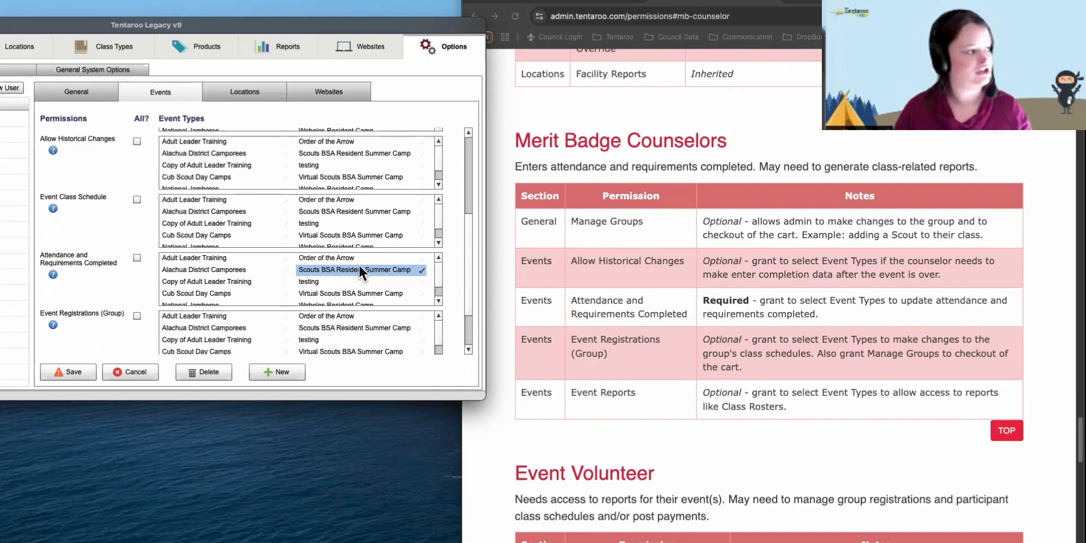
click(359, 153)
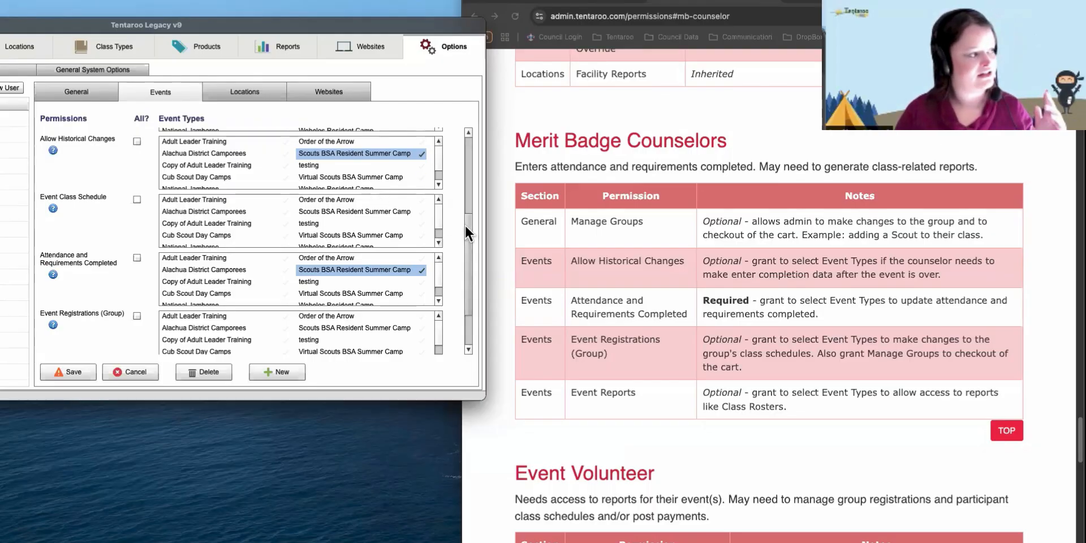
drag(468, 227, 477, 273)
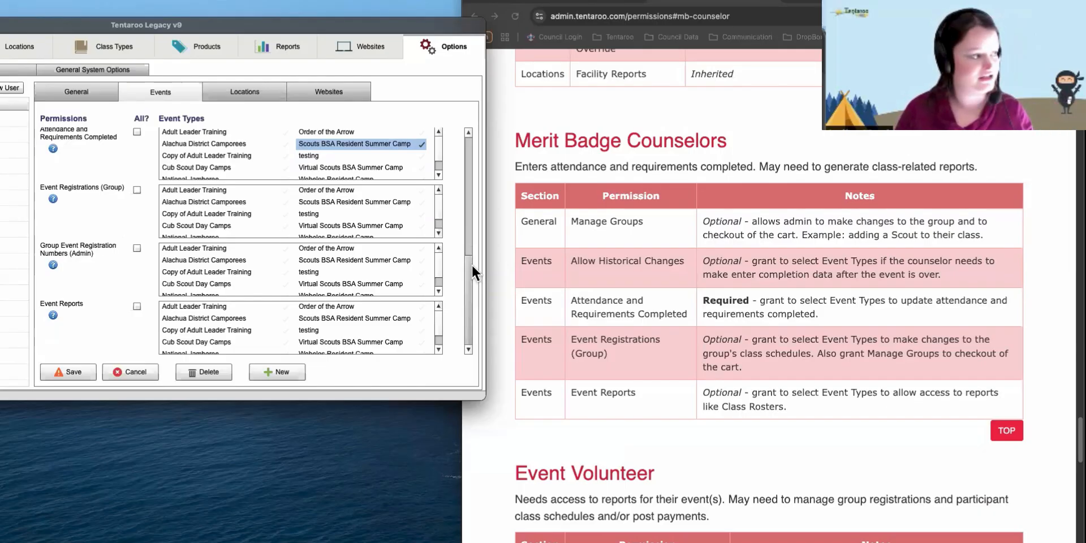
- Grant registration numbers, Event Registrations (Group) and Event Reports for Scouts BSA Resident Summer Camp
click(421, 260)
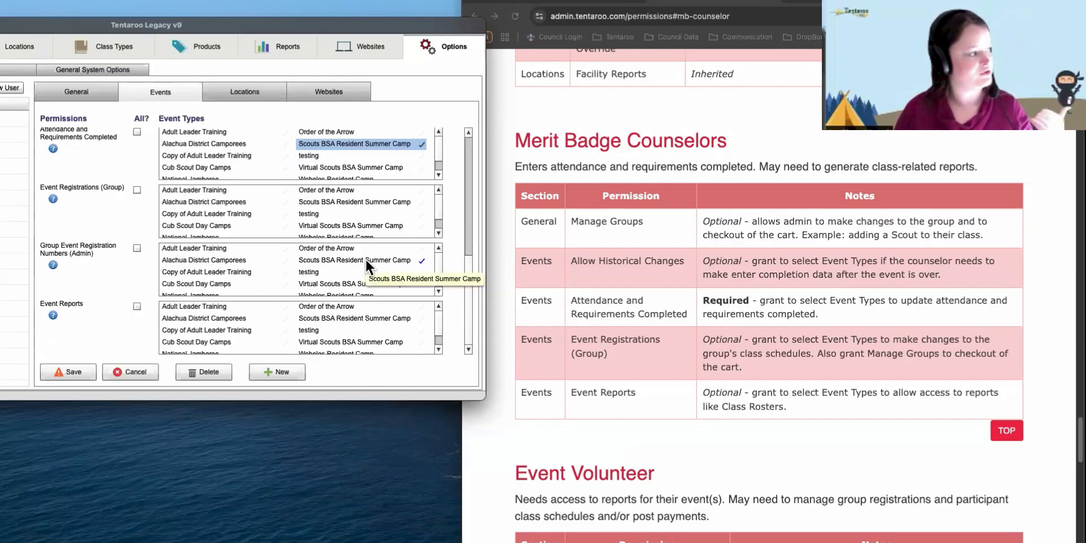
click(354, 201)
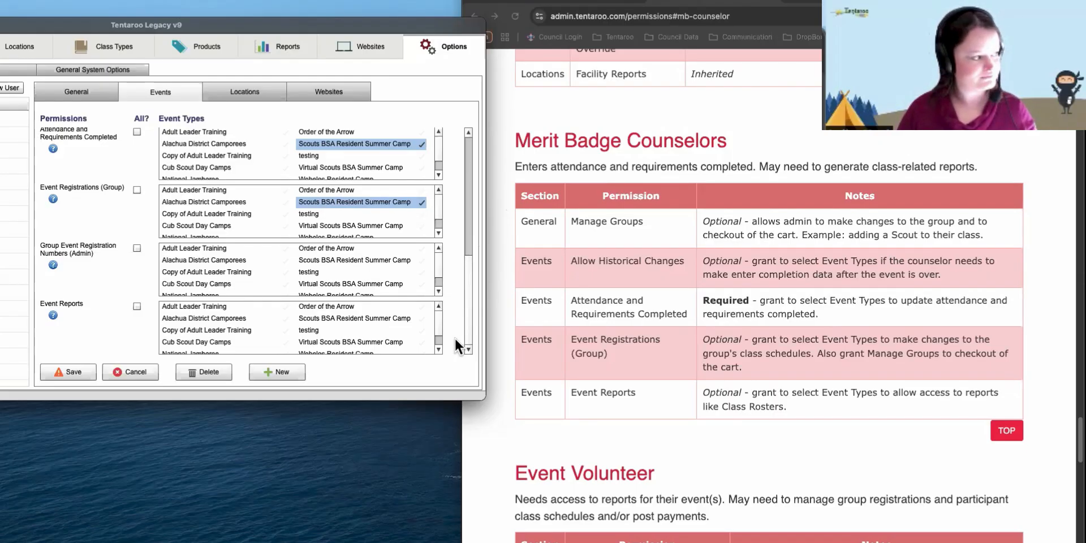
click(334, 319)
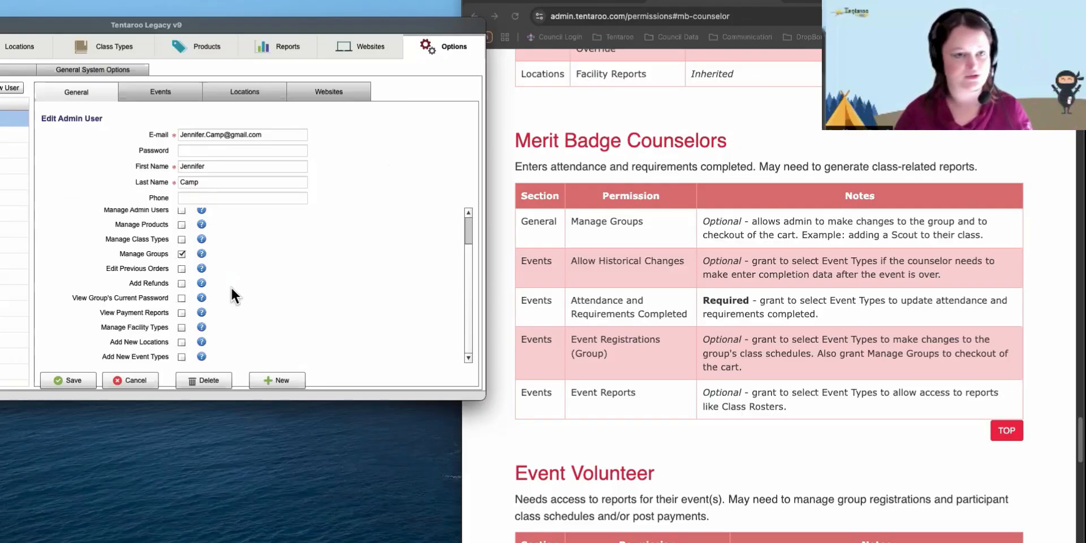
- Delete the edited admin user and move the Tentaroo window lower and to the right
click(199, 378)
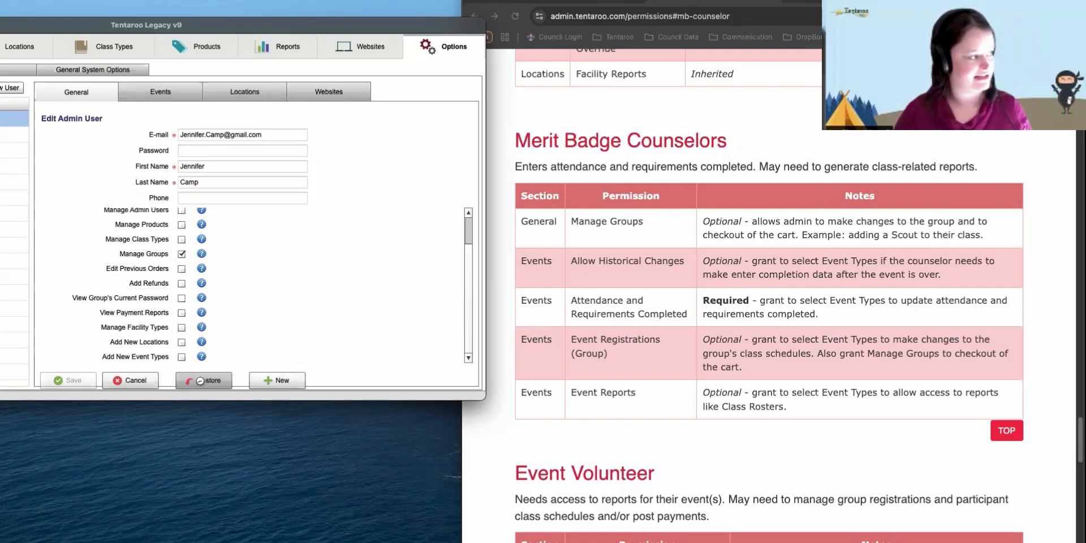
drag(228, 29, 611, 44)
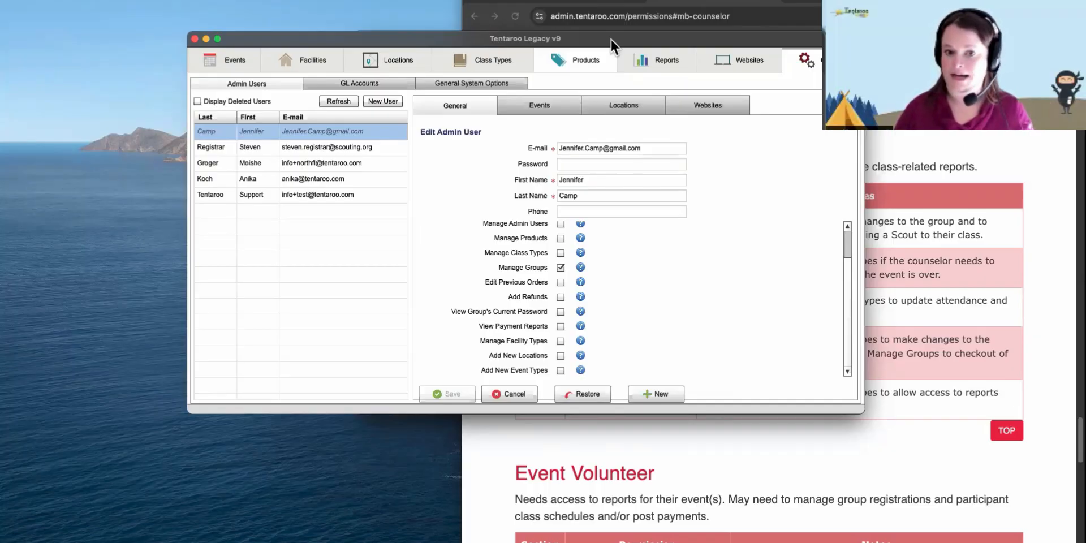
- Show deleted users, restore the deleted admin account, and bring up the GL Accounts list
click(197, 102)
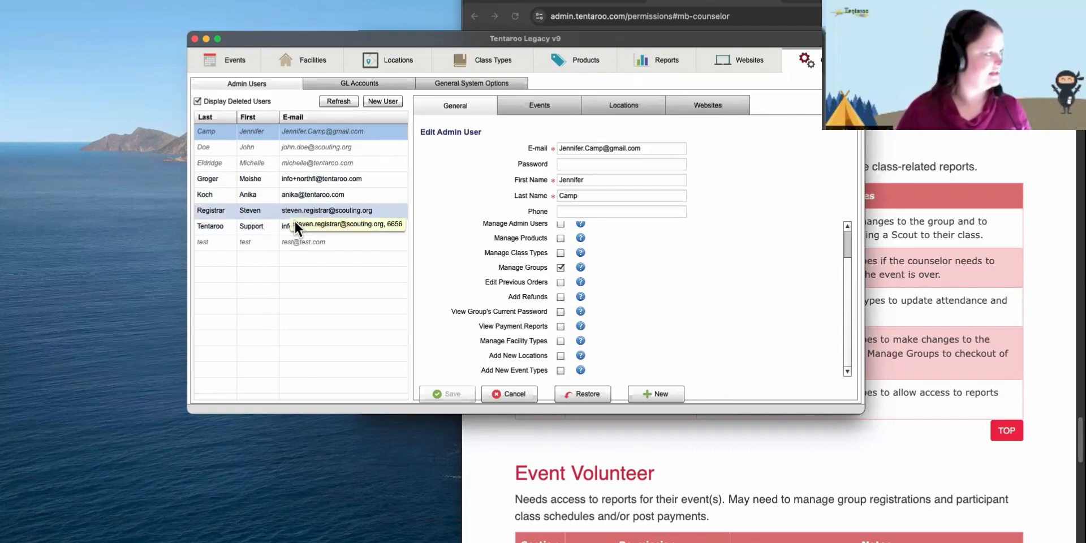
click(290, 133)
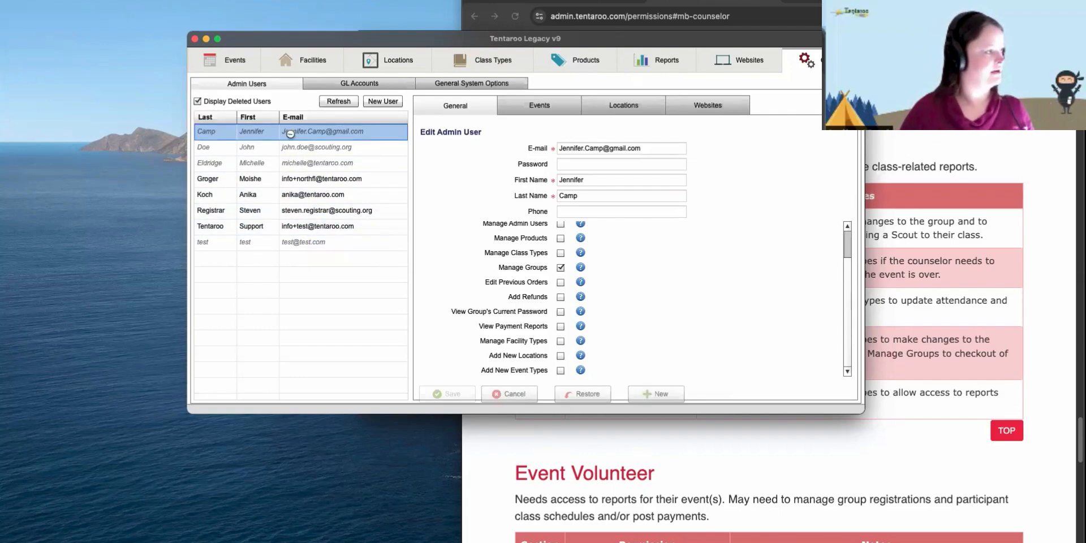
click(569, 395)
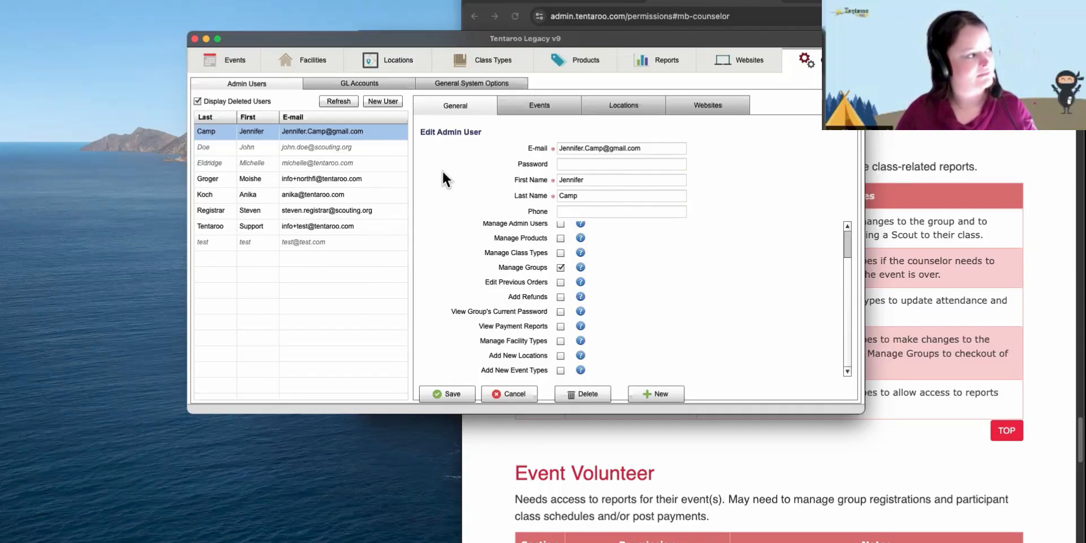
click(368, 82)
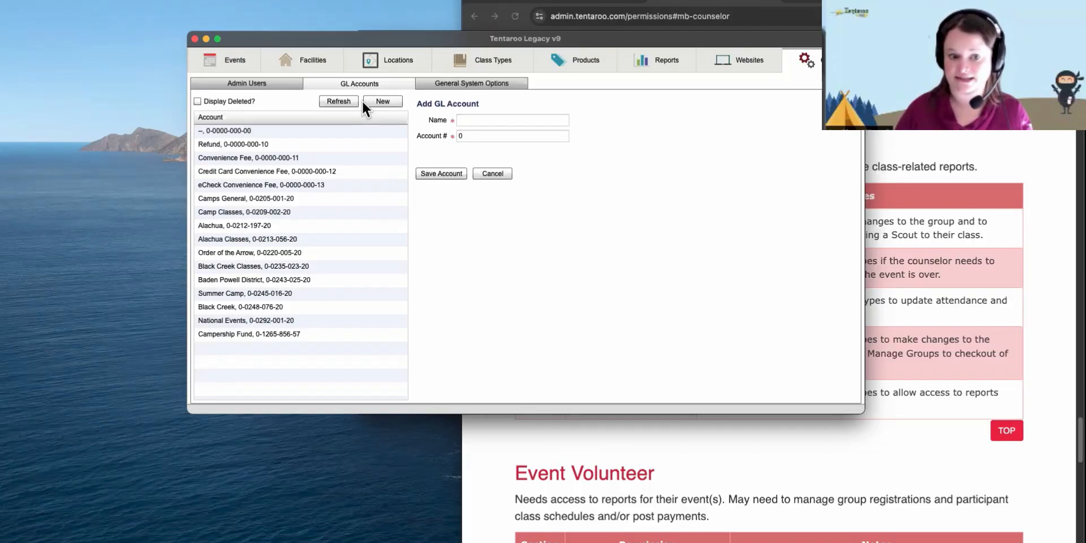
- Start a new GL account with the Convenience Fee account, then view General System Options
click(365, 100)
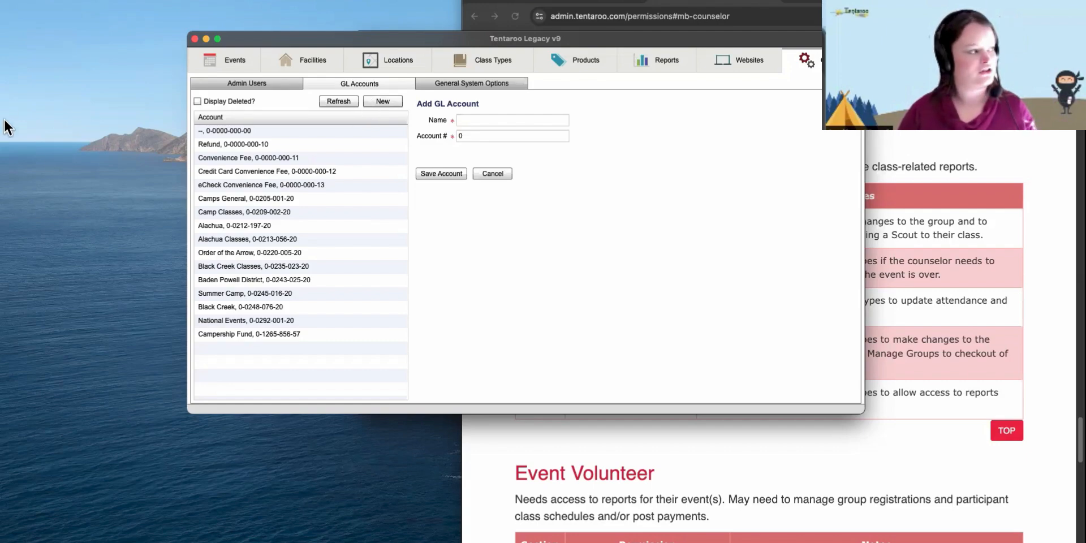
click(346, 161)
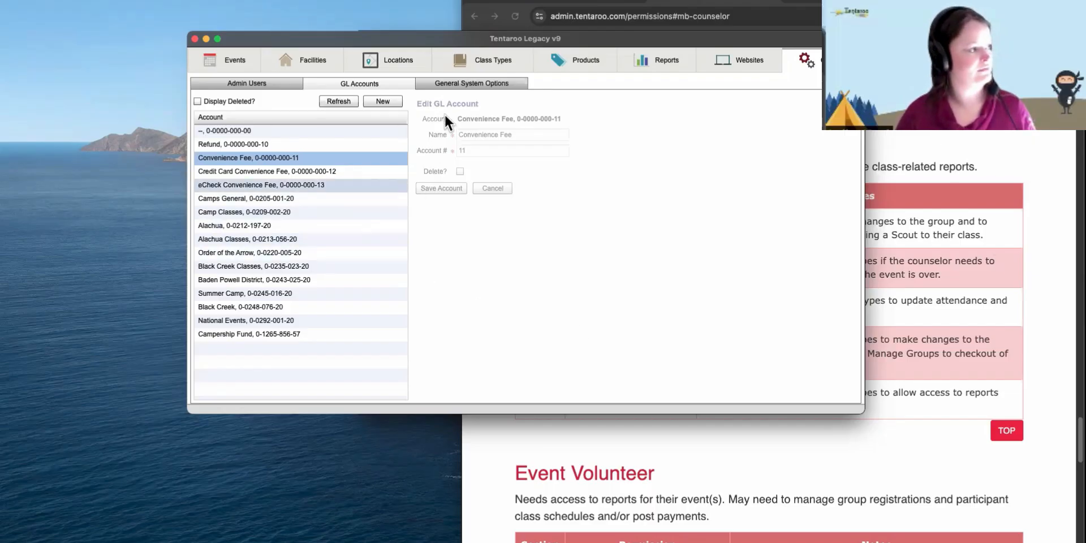
click(464, 84)
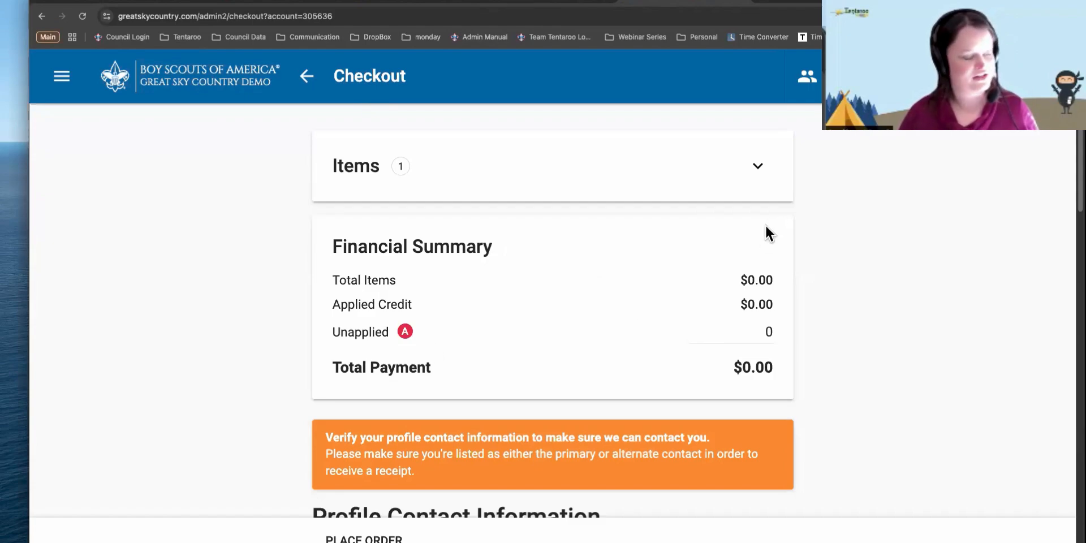
- On the checkout page, turn off Send Receipt and try to place the order
scroll(765, 224, down, 5)
scroll(752, 219, down, 15)
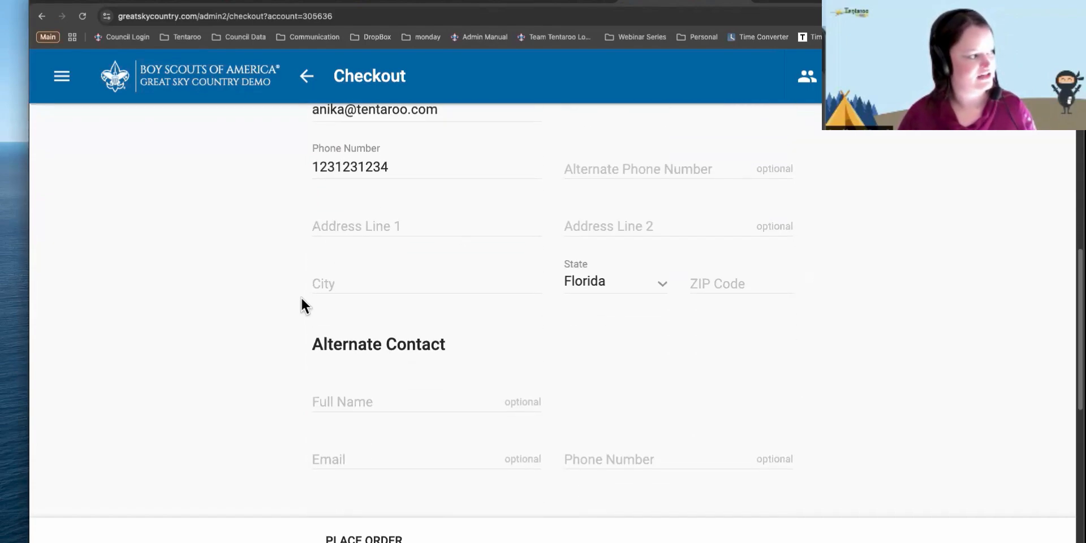
scroll(402, 260, up, 2)
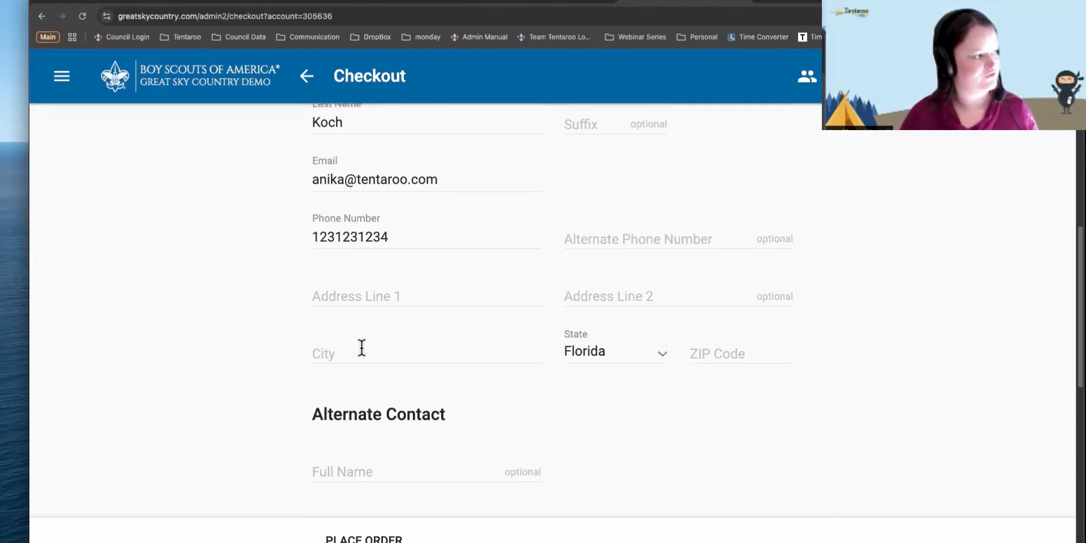
scroll(438, 315, down, 13)
scroll(439, 315, down, 1)
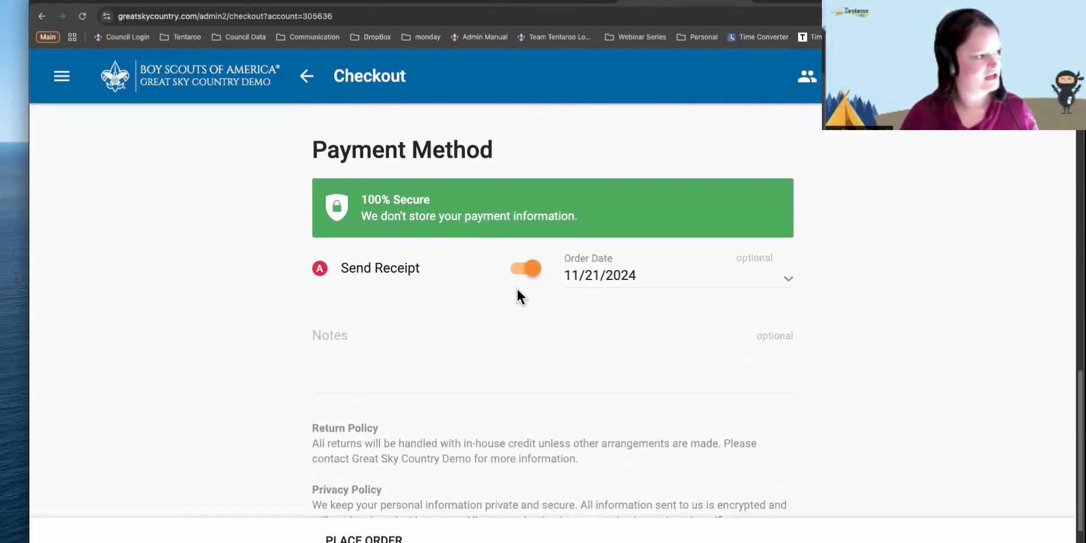
click(534, 270)
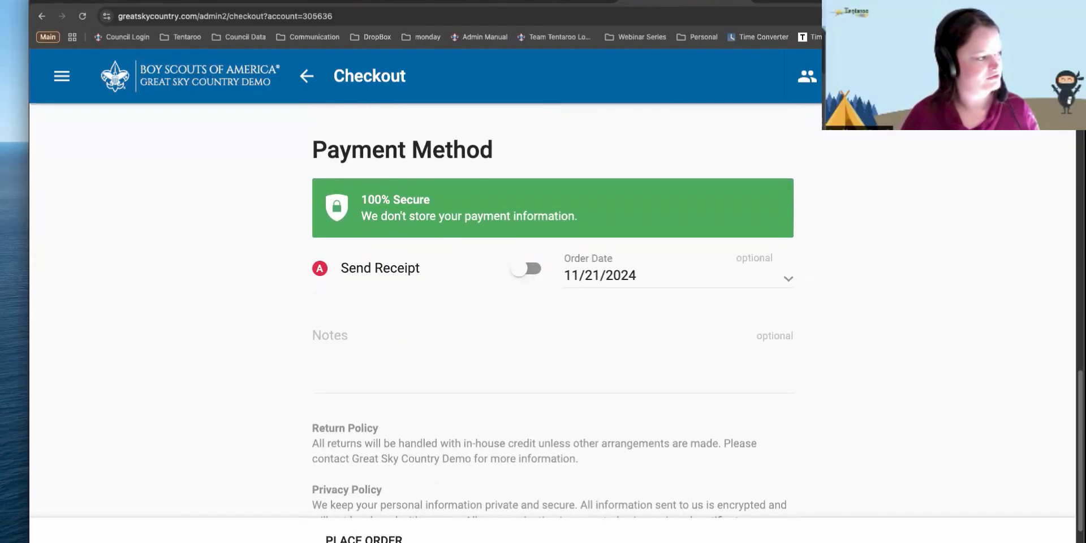
click(376, 537)
- Check the required Address Line 1 field, then return to the Tentaroo Legacy admin window
scroll(635, 353, down, 15)
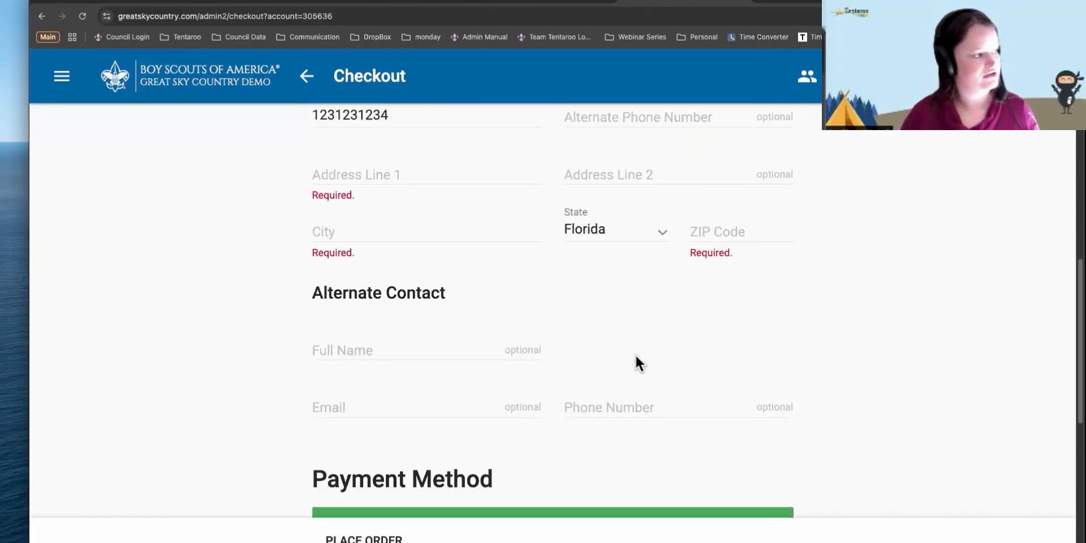
scroll(636, 362, up, 2)
click(361, 192)
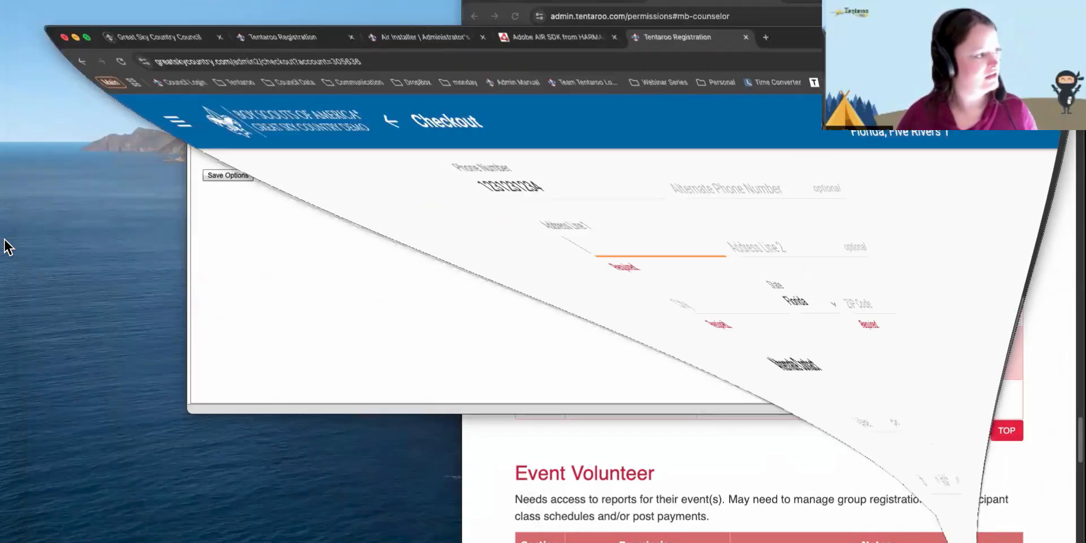
click(363, 240)
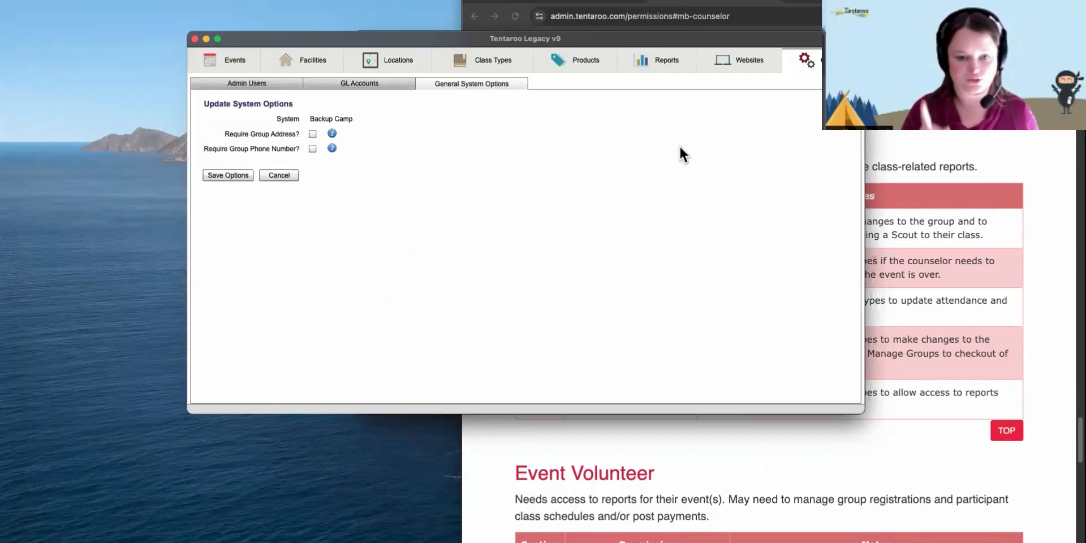
- Close the admin Options window and go to the General Reports page
click(194, 39)
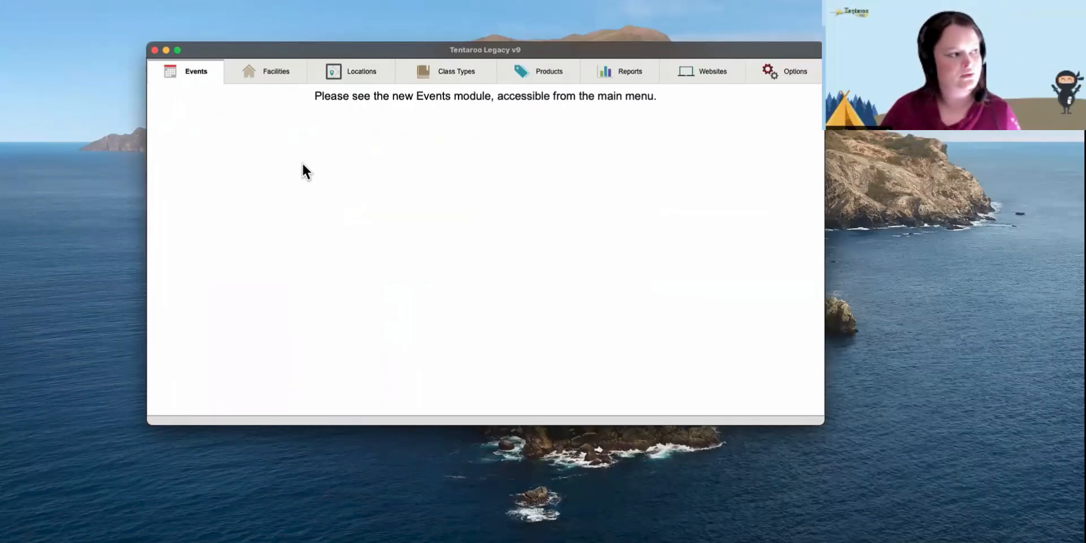
click(596, 73)
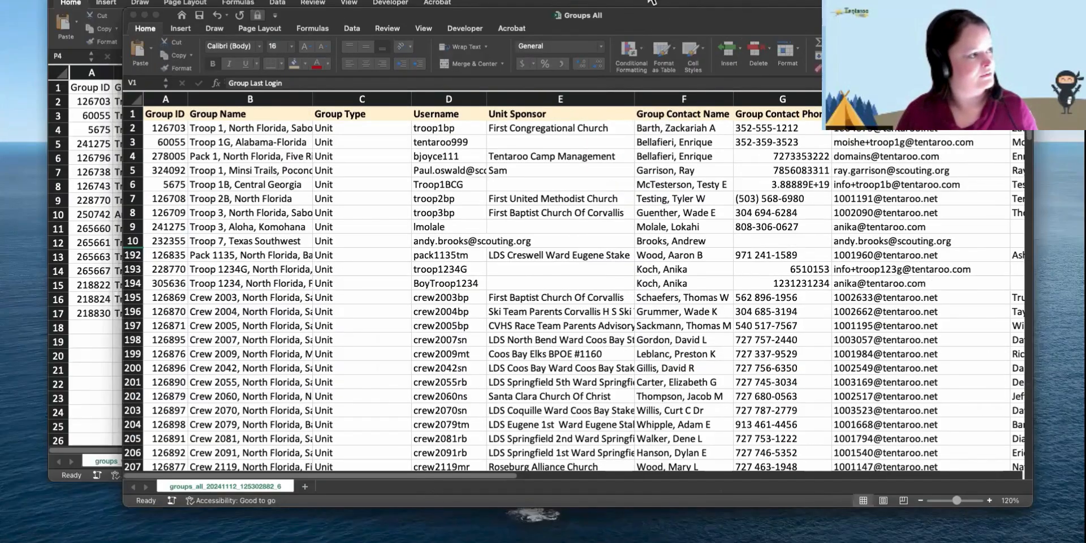
drag(633, 16, 621, 13)
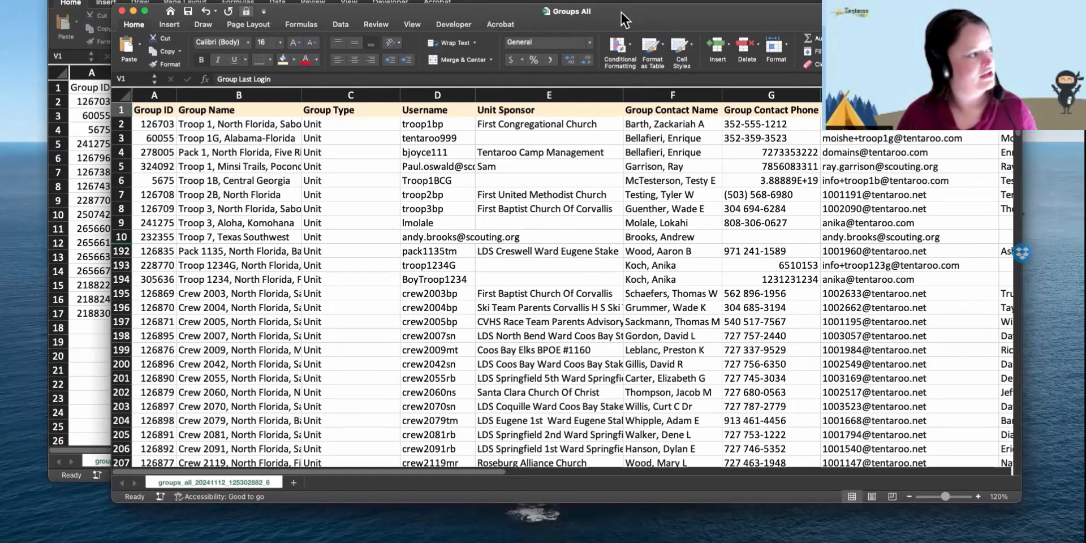
click(192, 114)
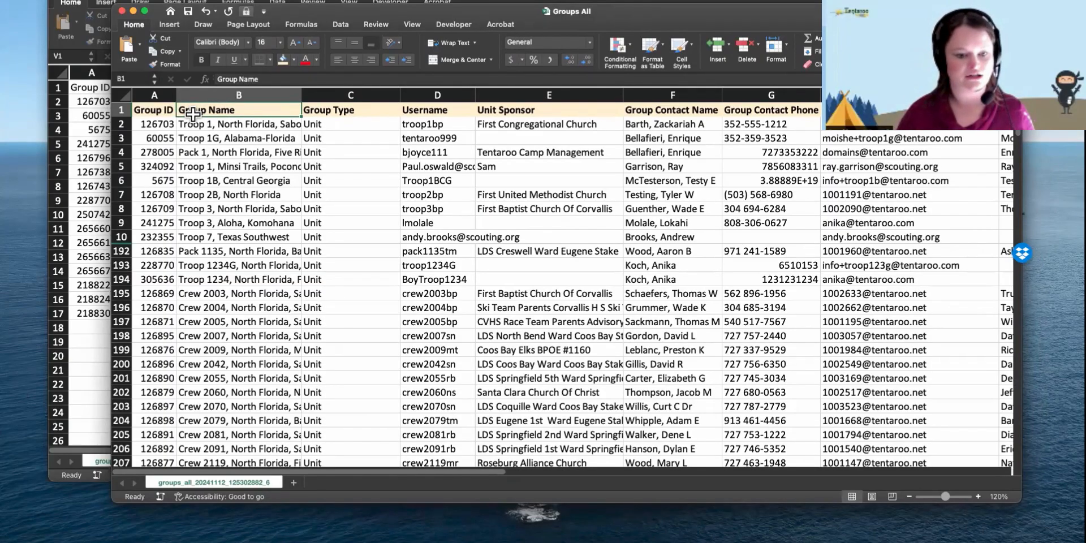
click(341, 113)
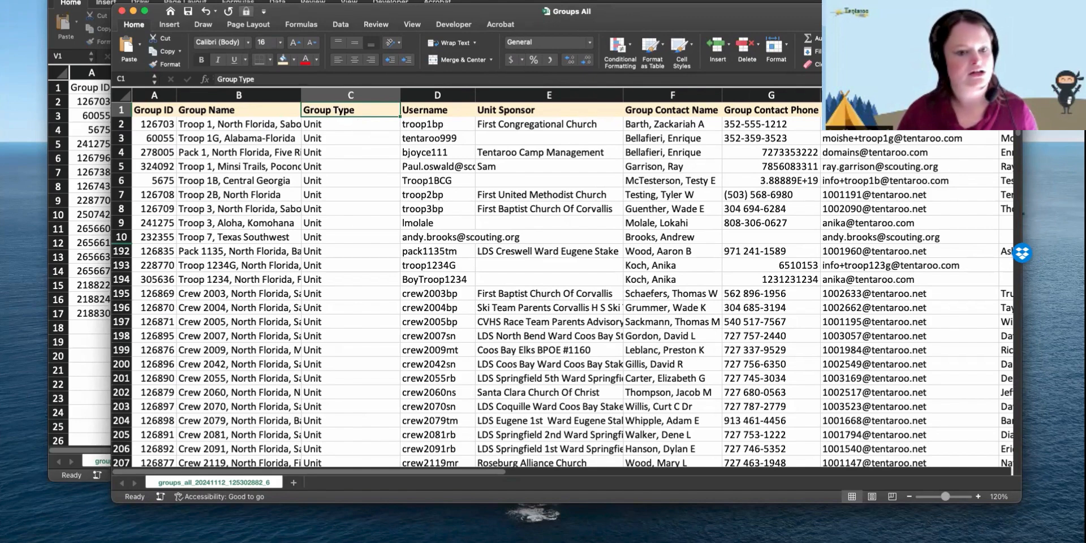
click(452, 110)
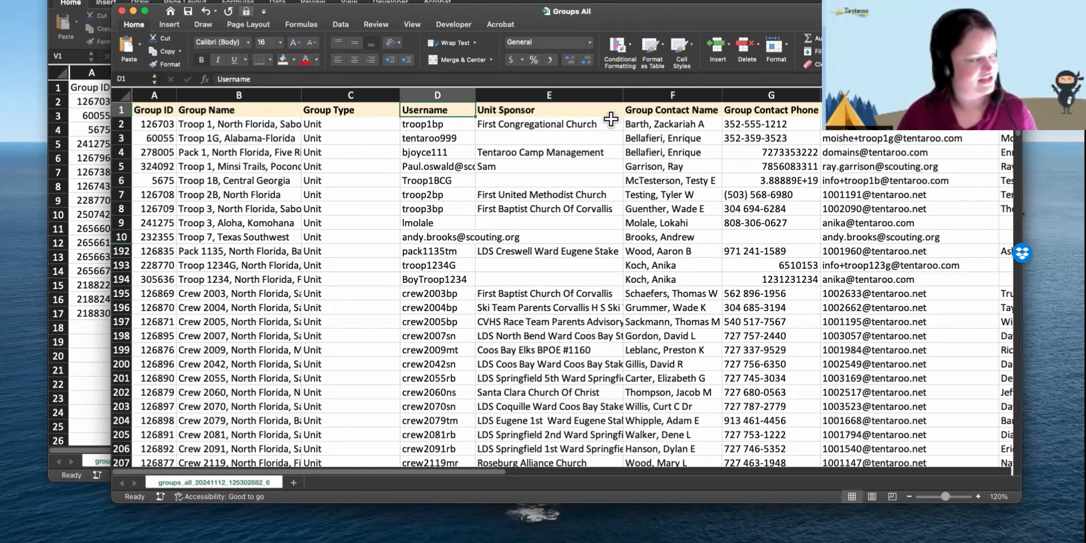
click(565, 113)
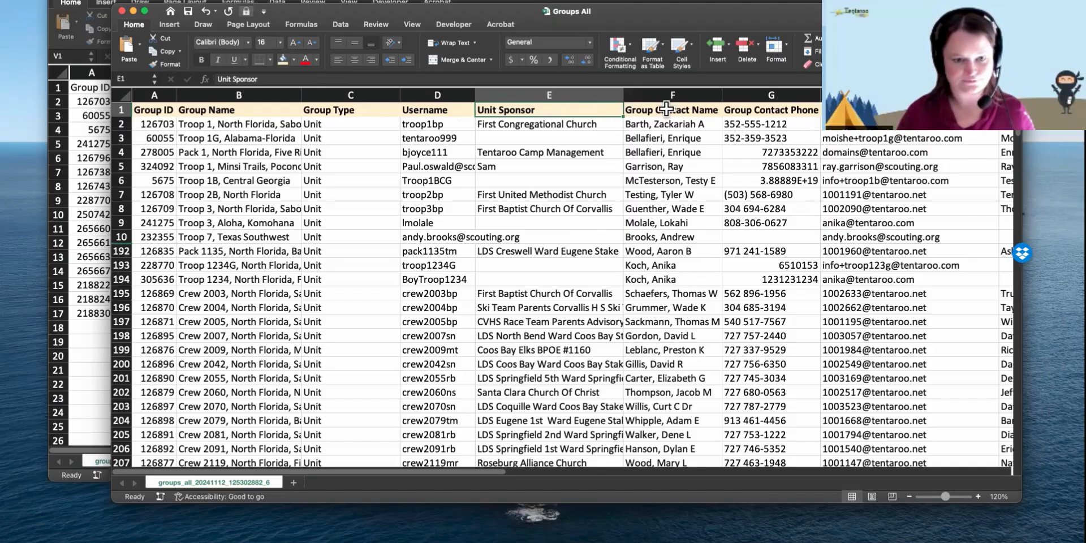
scroll(667, 109, right, 10)
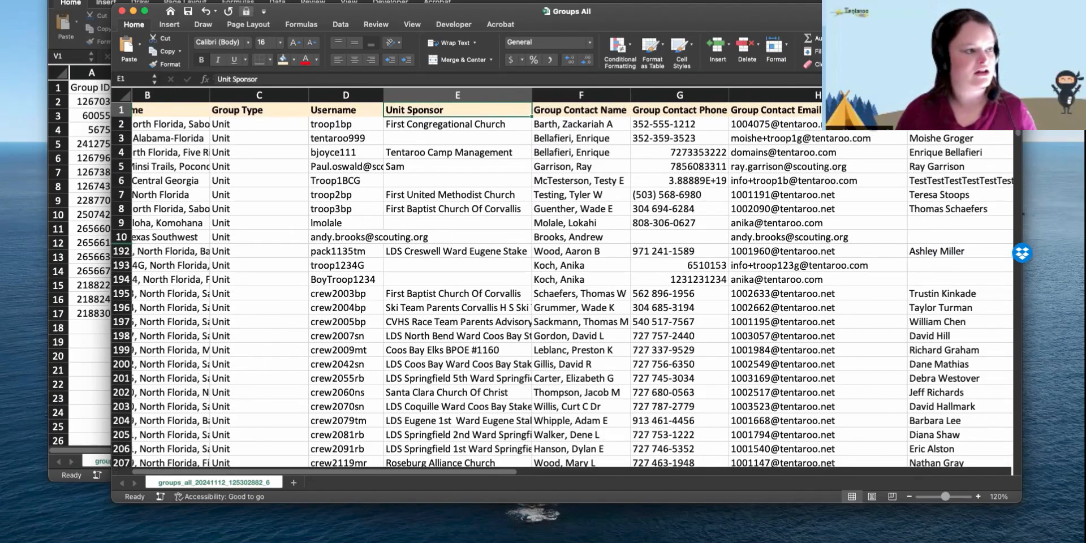
scroll(571, 283, right, 5)
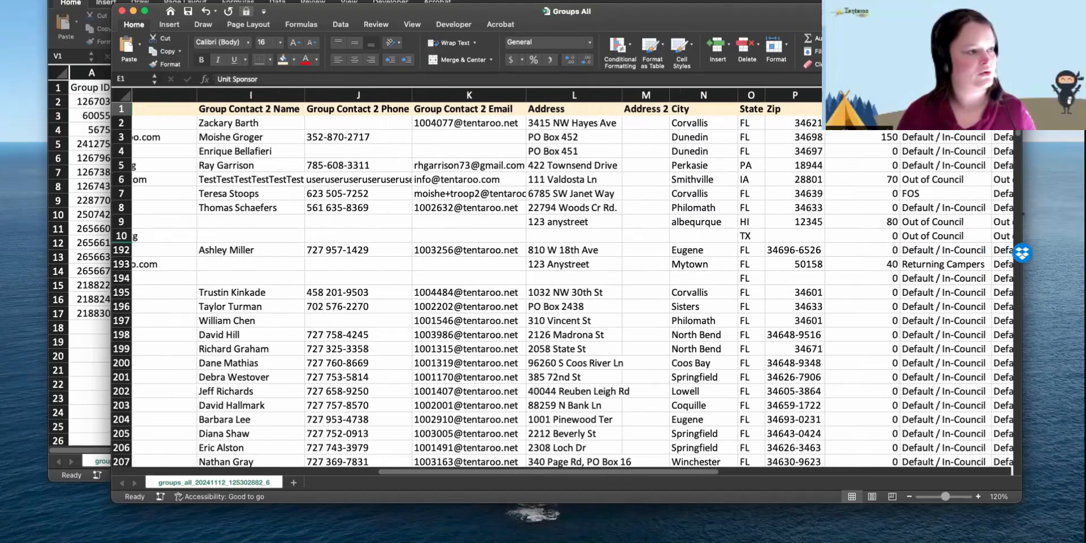
click(836, 95)
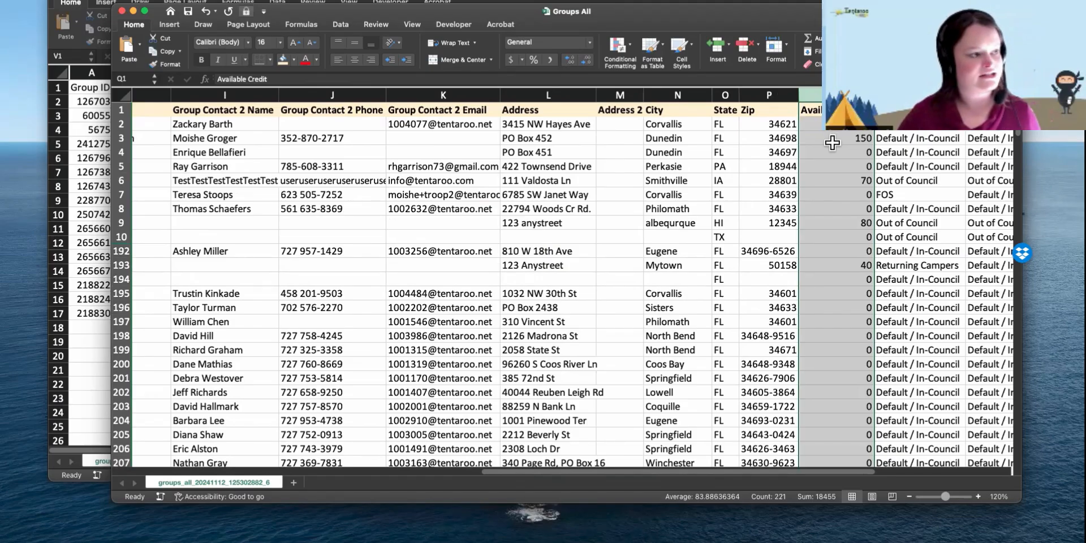
scroll(867, 134, right, 5)
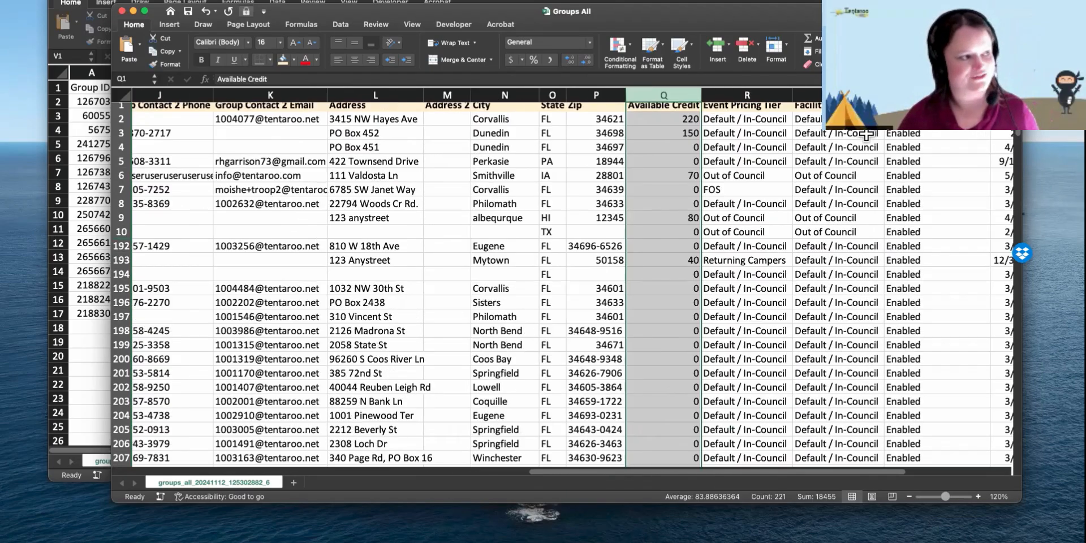
drag(700, 94, 794, 94)
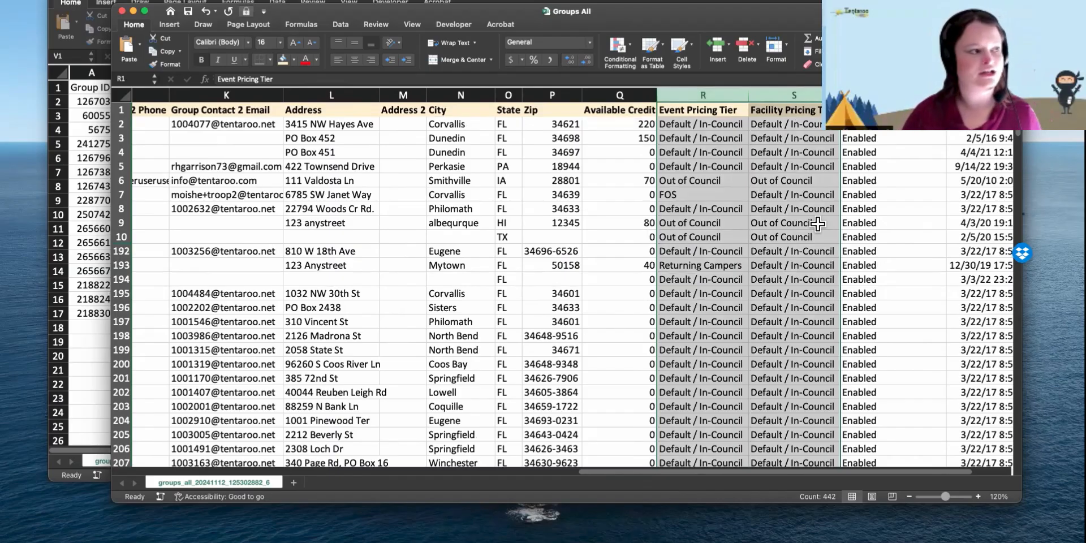
click(892, 95)
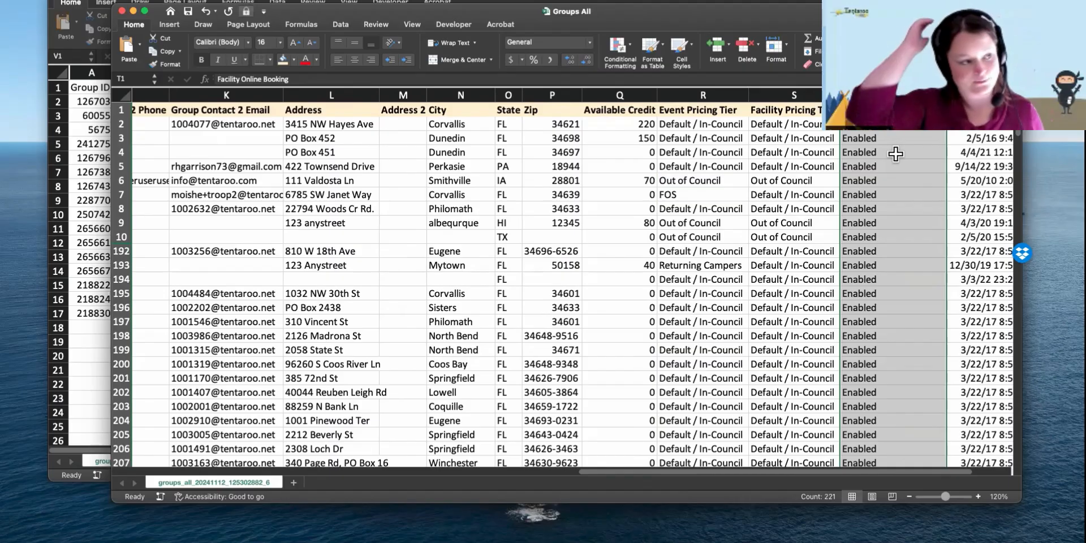
scroll(896, 153, right, 5)
scroll(895, 153, right, 1)
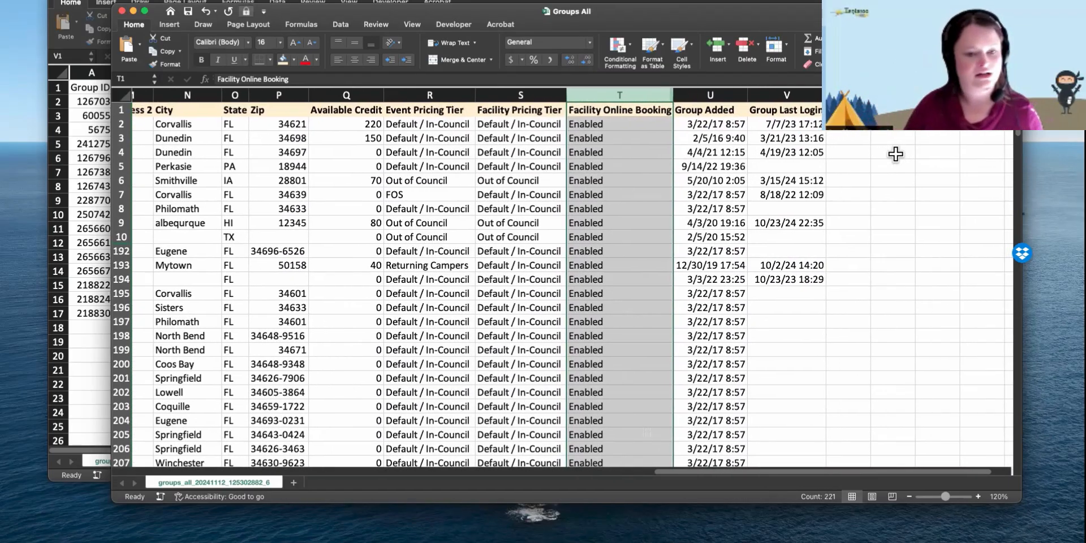
- Review the Group Added and Group Last Login dates in Excel, then return to Tentaroo Reports
click(716, 93)
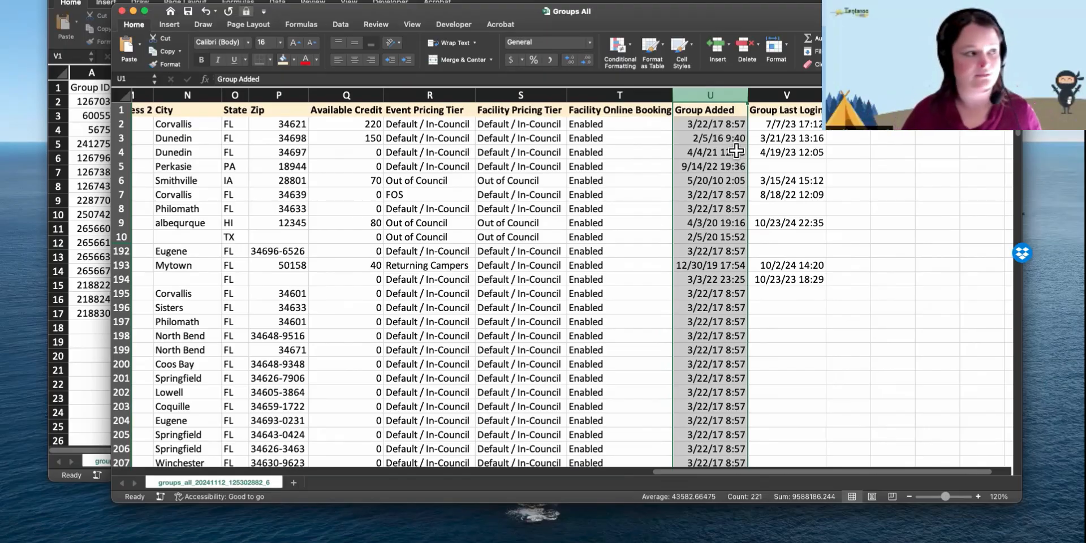
click(813, 94)
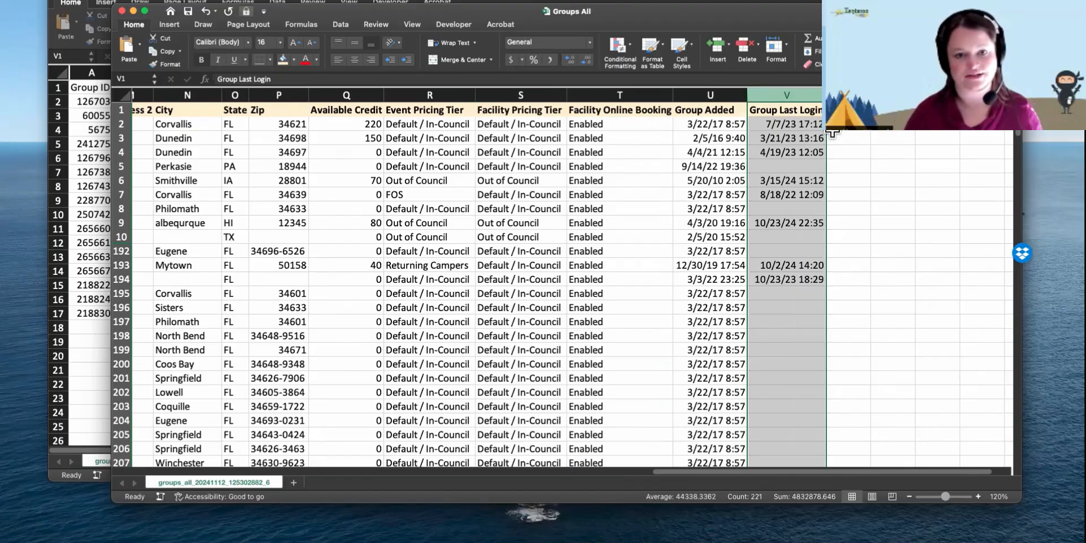
scroll(783, 213, down, 4)
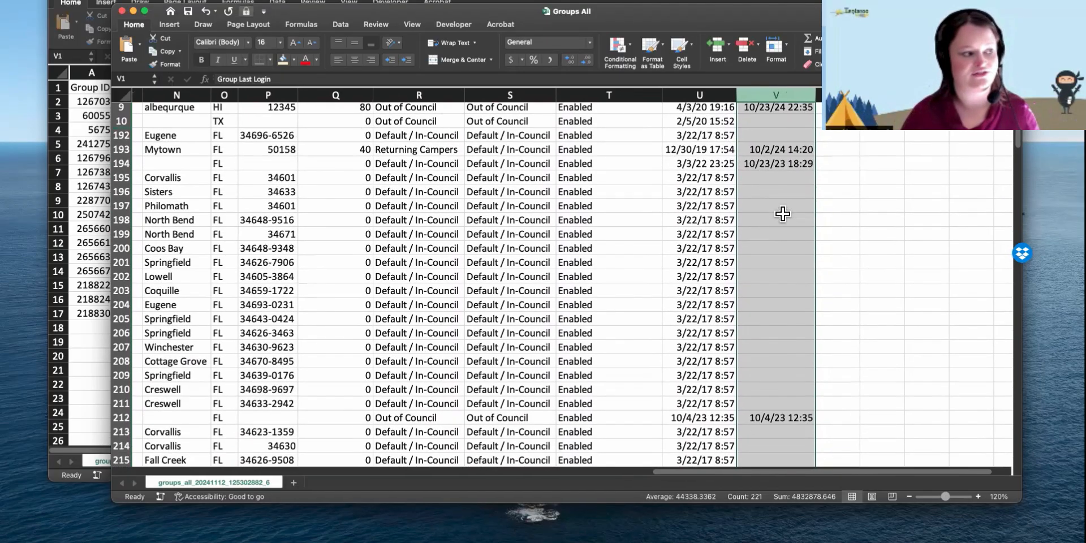
scroll(783, 213, down, 2)
scroll(781, 213, up, 6)
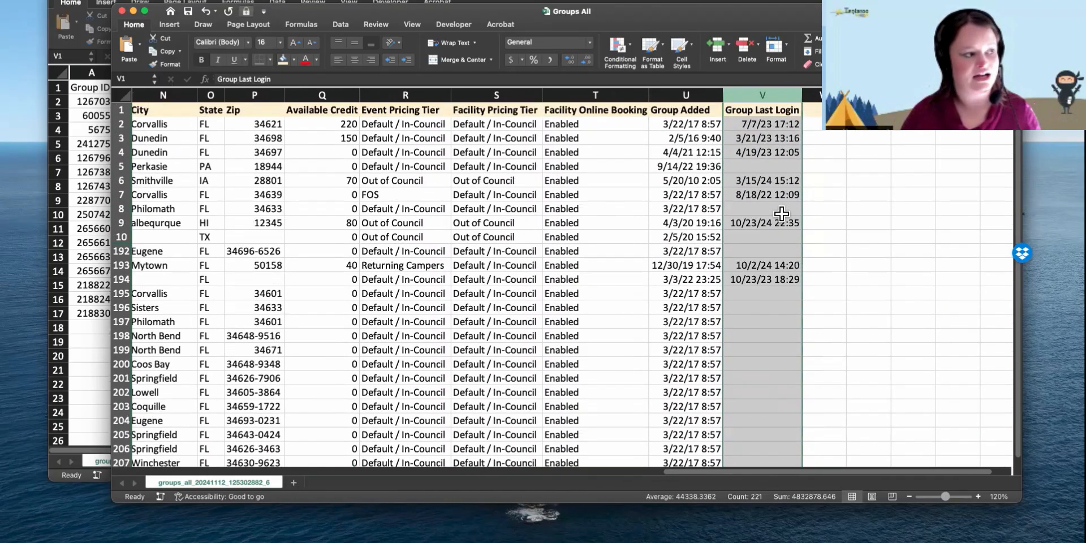
scroll(781, 213, left, 2)
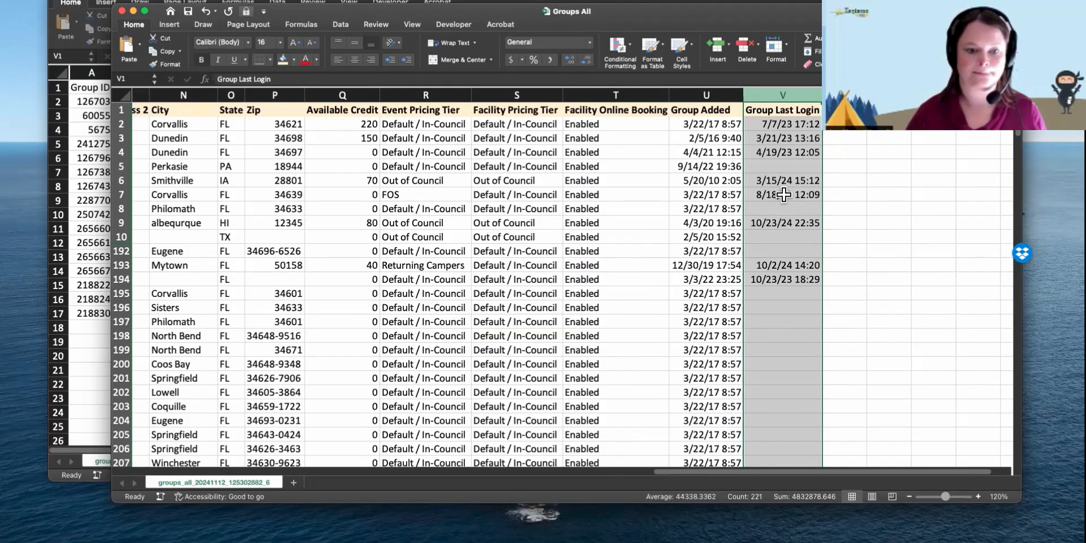
key(ctrl+Left)
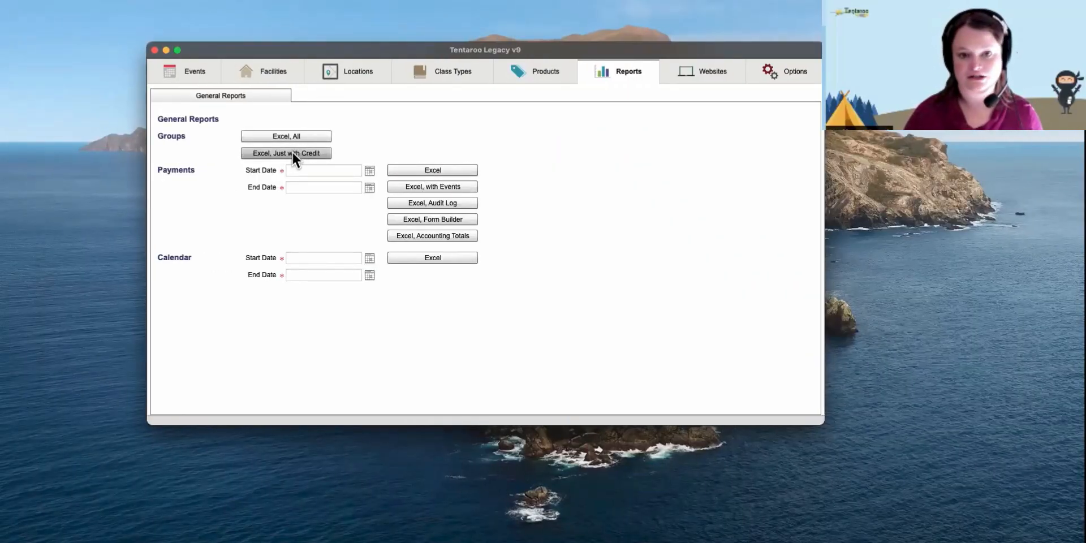
key(ctrl+Right)
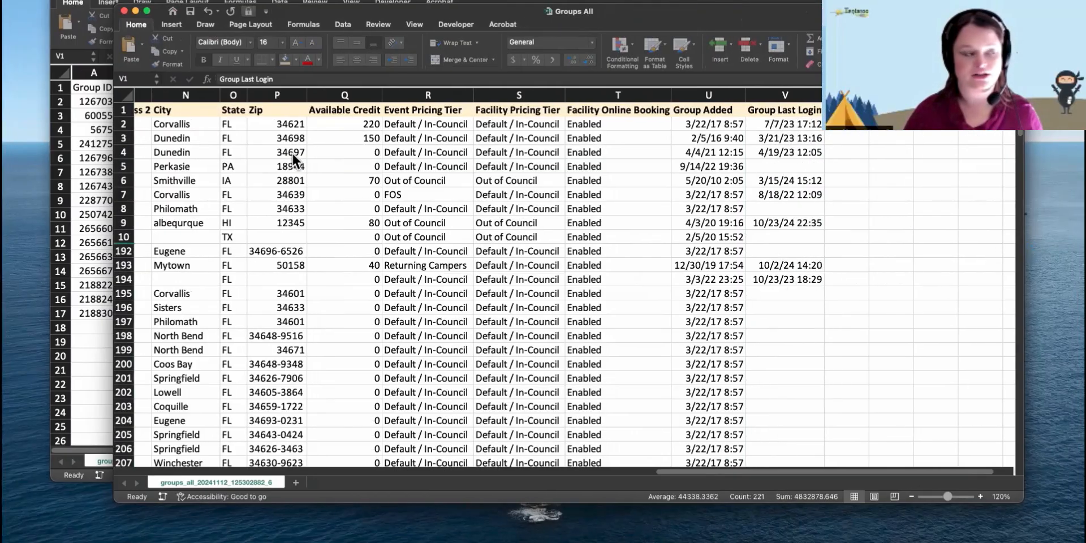
click(661, 2)
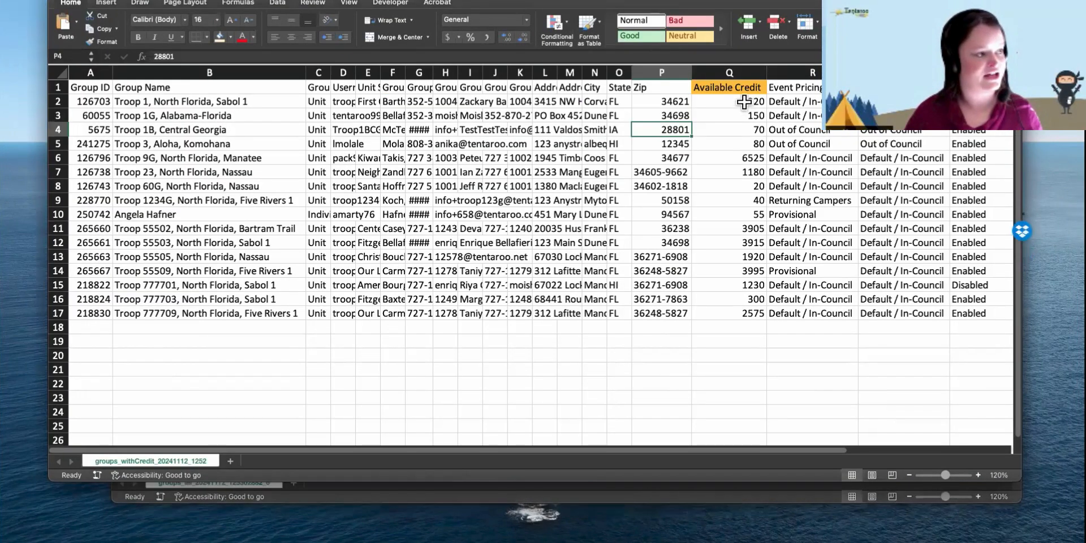
drag(745, 101, 735, 314)
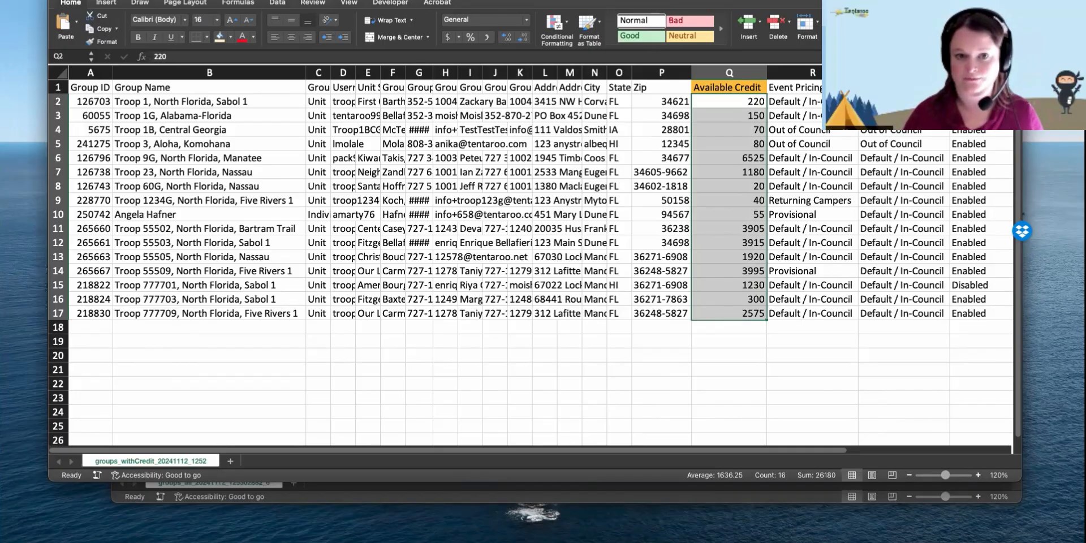
key(ctrl+Left)
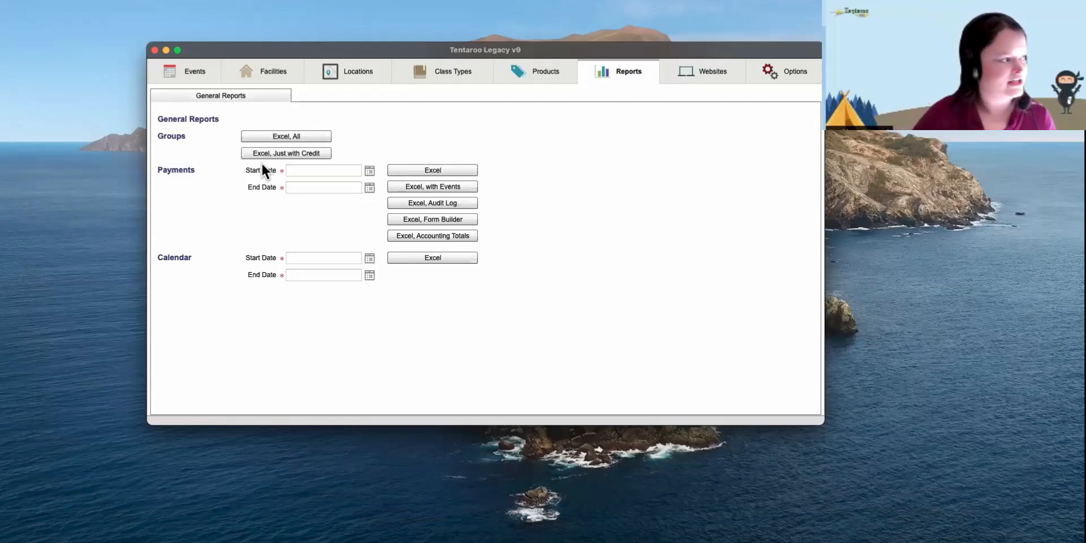
- Set the Payments report Start Date to 01/01/2024 using the calendar picker
click(296, 169)
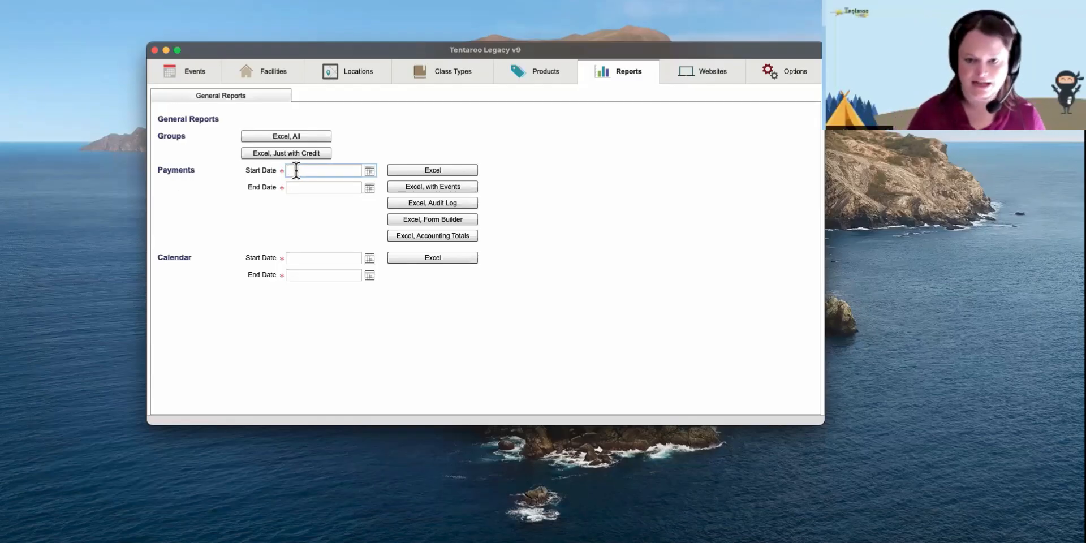
click(369, 171)
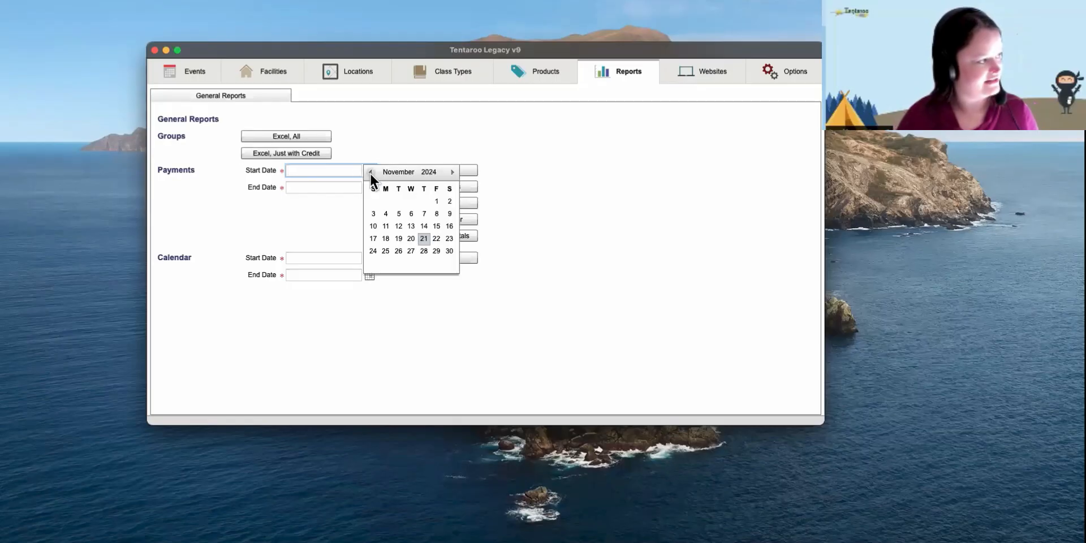
click(370, 171)
click(370, 171)
click(371, 171)
click(370, 171)
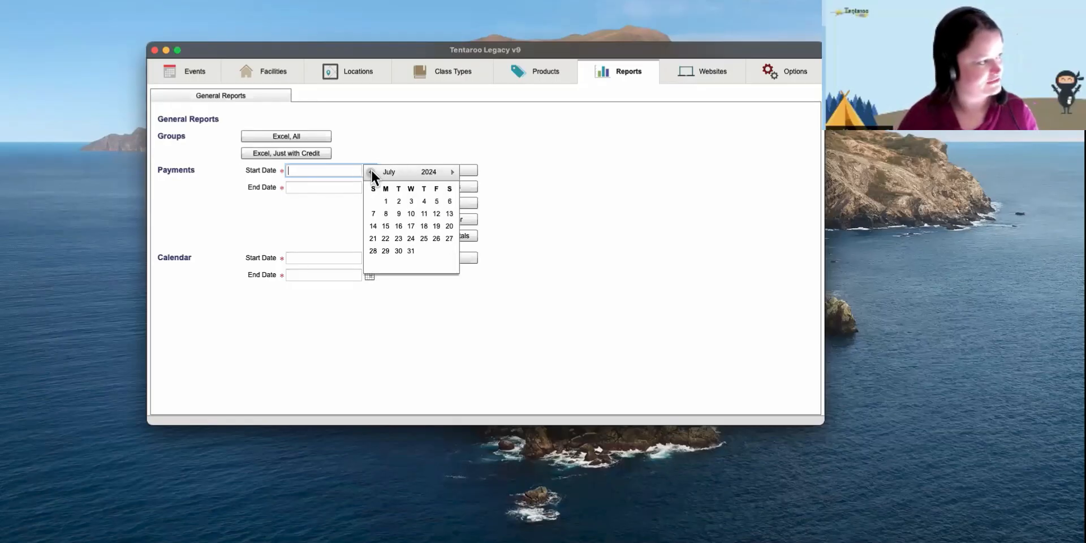
click(370, 171)
click(370, 171)
click(371, 171)
click(370, 172)
click(370, 171)
click(371, 171)
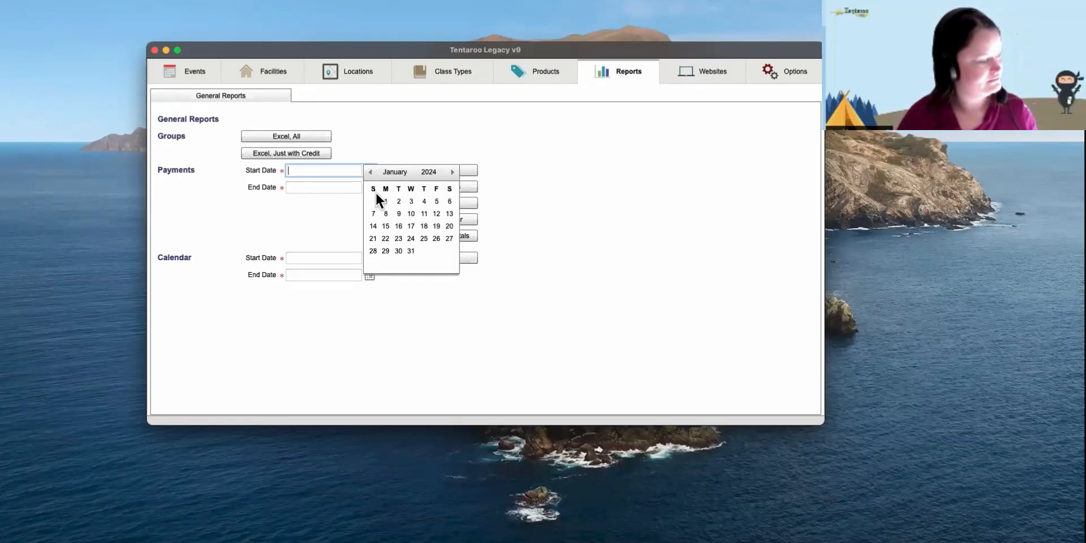
click(384, 201)
- Set the Payments report End Date to 11/21/2024
click(369, 189)
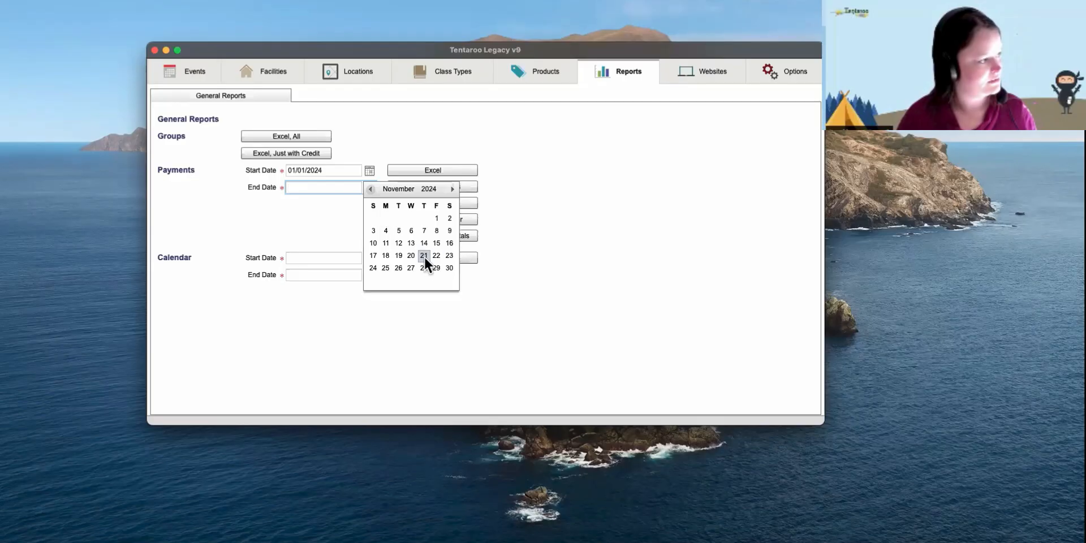
click(425, 253)
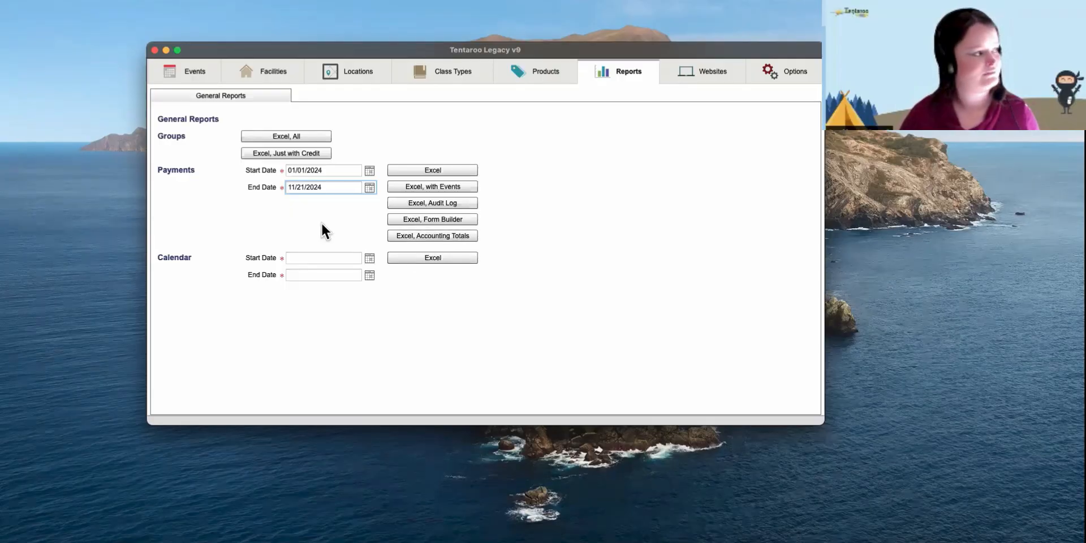
click(268, 221)
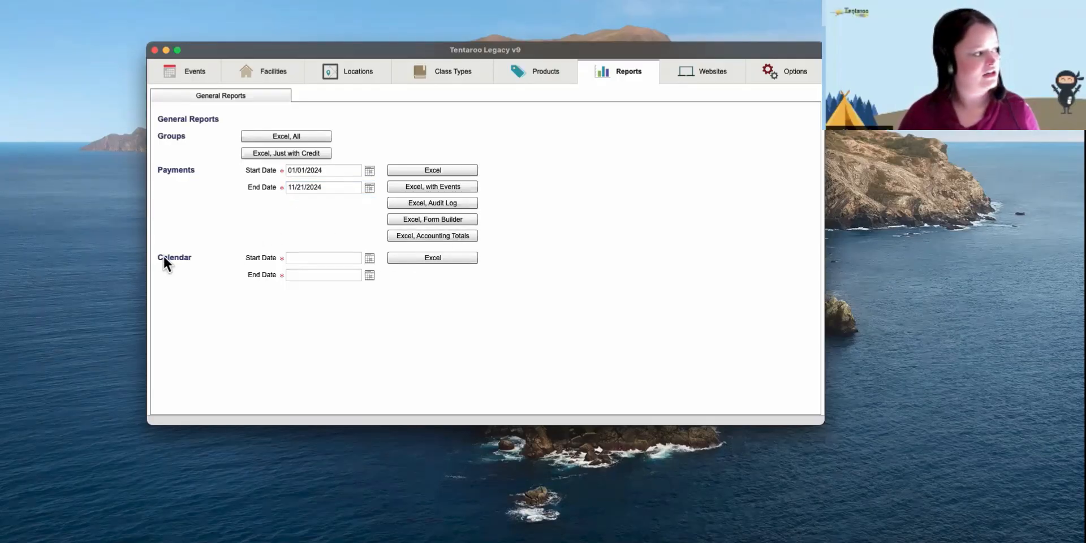
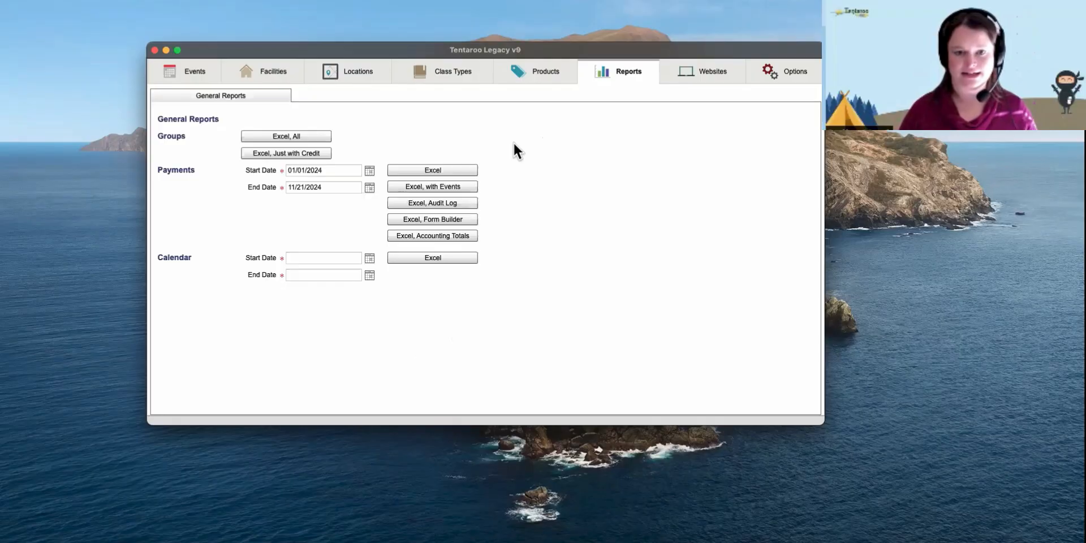
- Leave Reports for the Locations list, which shows a blank Add Location form
click(326, 71)
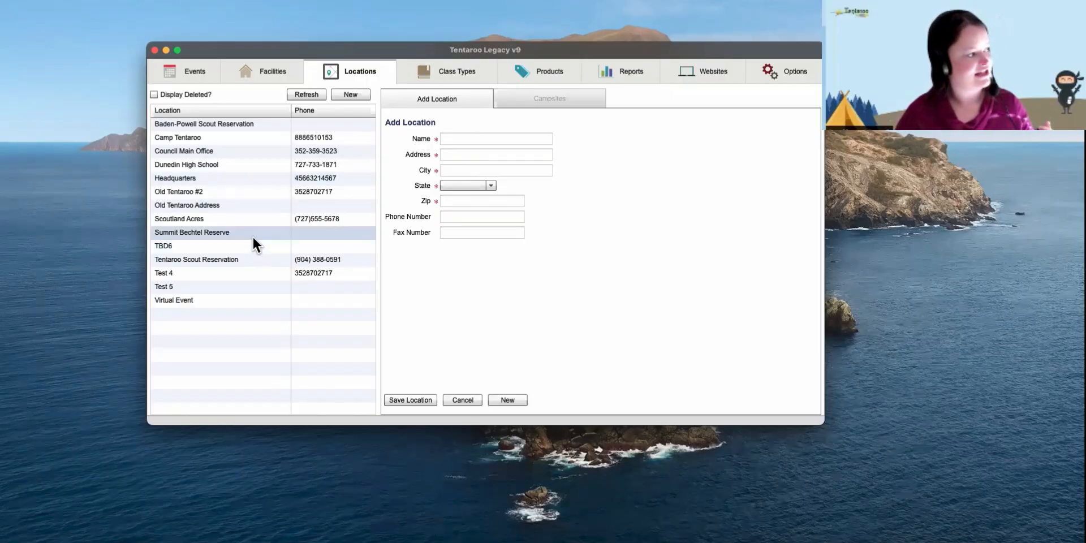
- Open Tentaroo Scout Reservation and list its campsites, Bellaire through Tarpon Springs, with spot counts
click(243, 260)
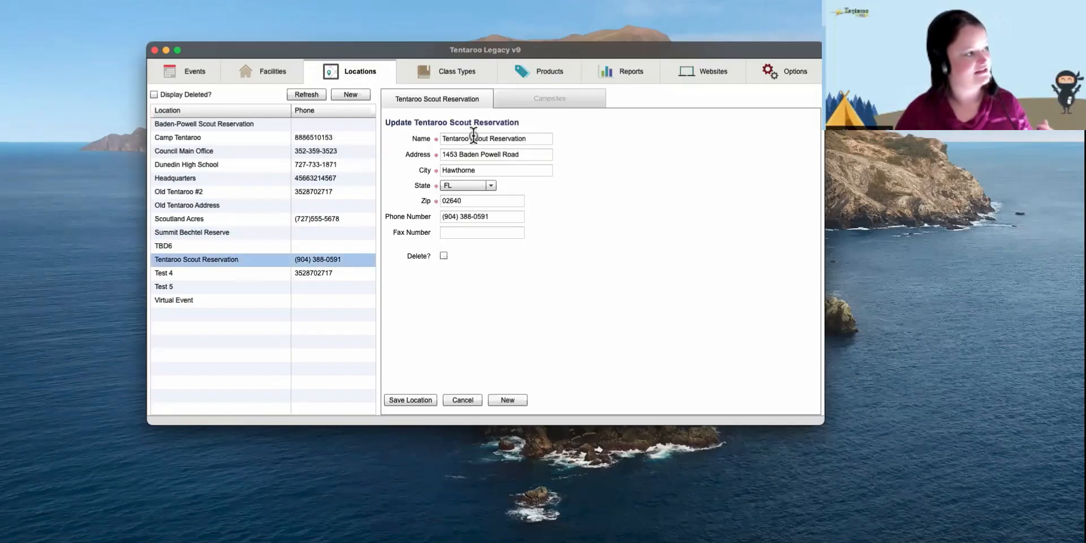
click(527, 99)
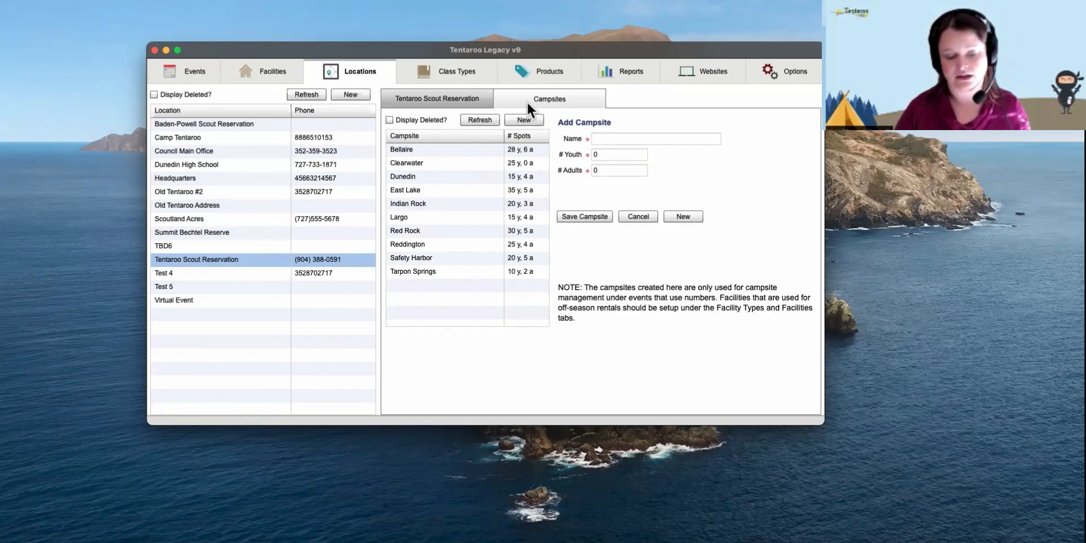
- Change Bellaire's capacity from 28 youth and 6 adults to 34 youth and 0 adults, and save
click(491, 148)
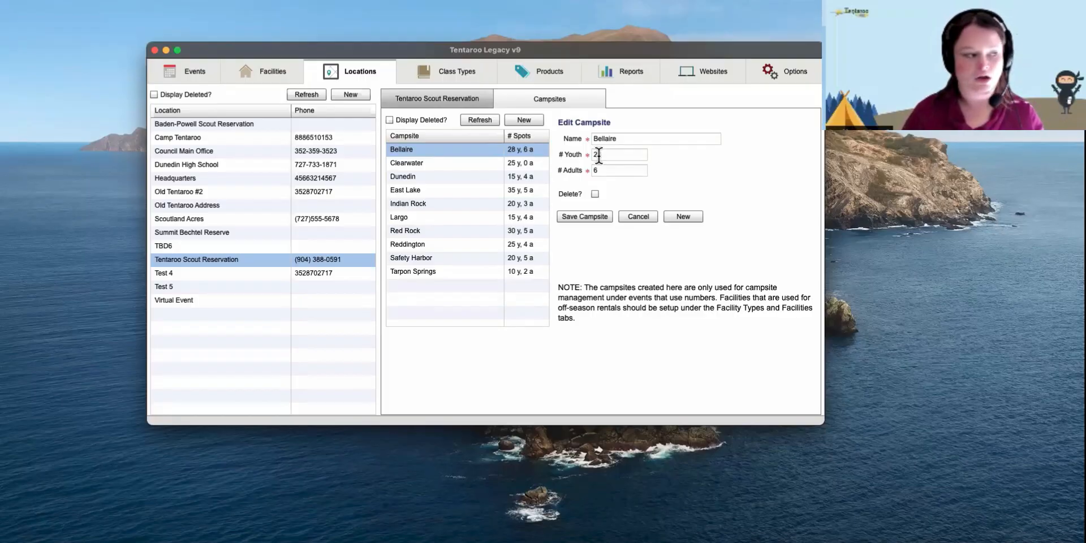
text(8)
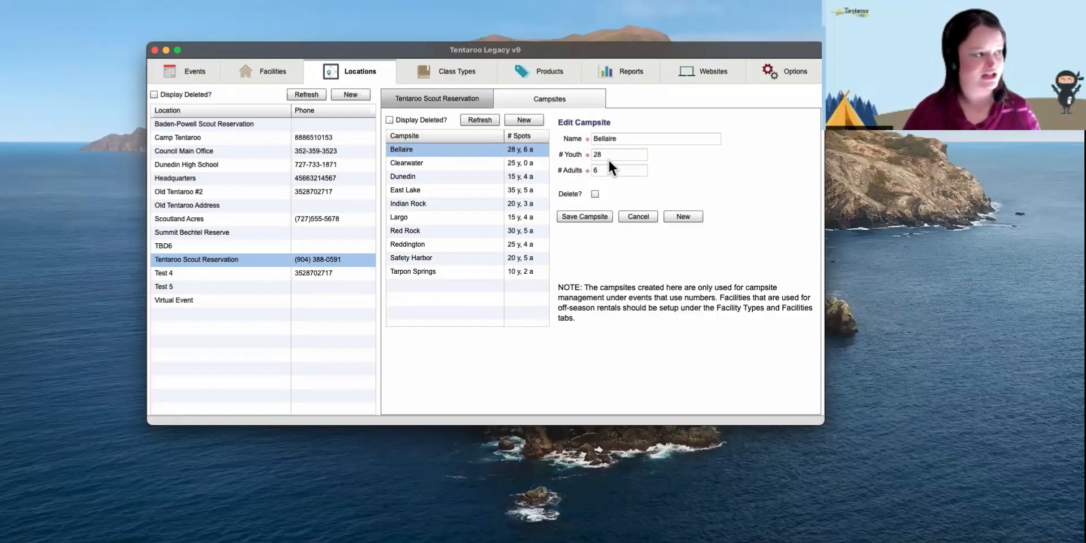
double_click(598, 155)
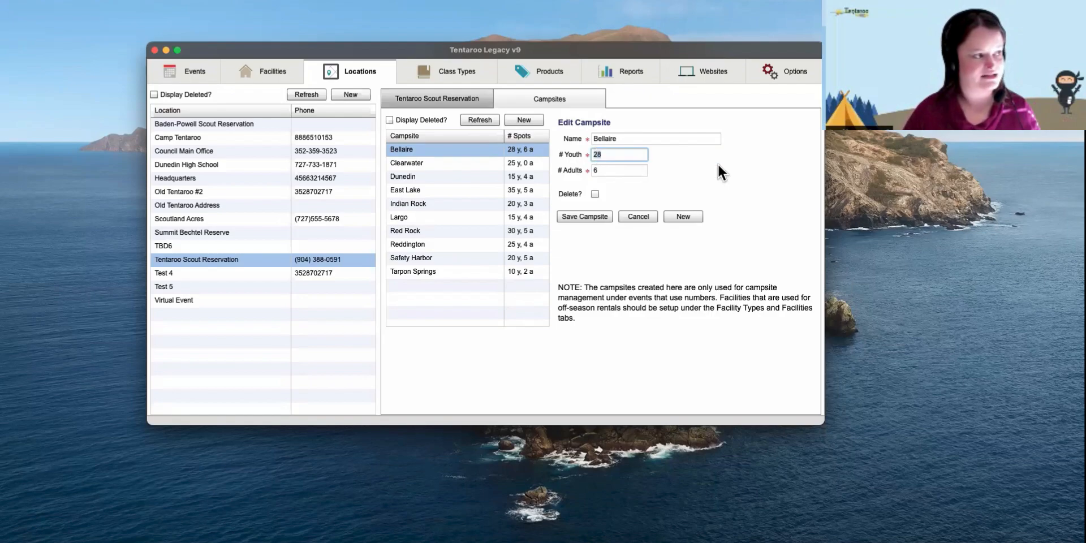
text(34)
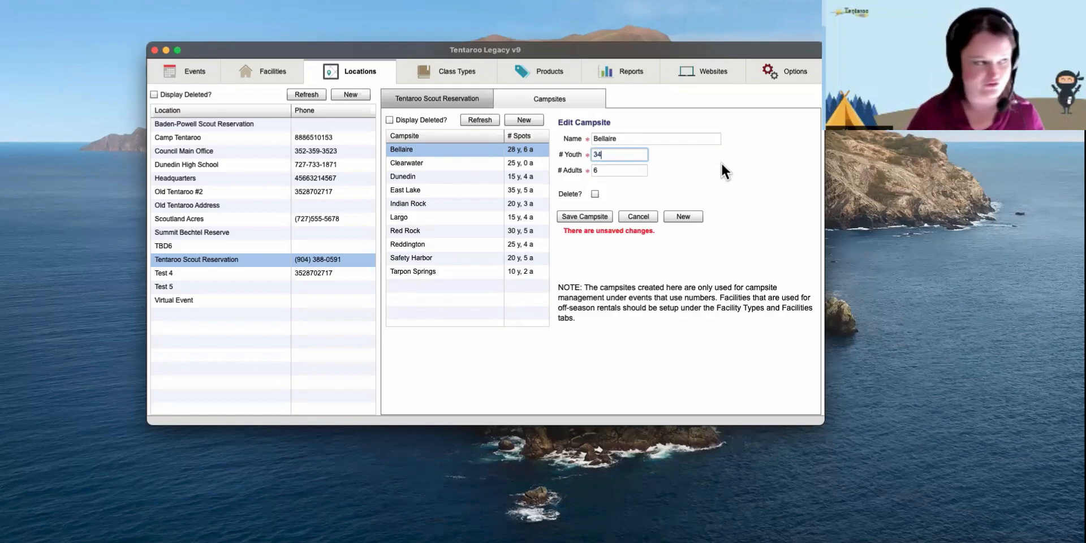
double_click(595, 171)
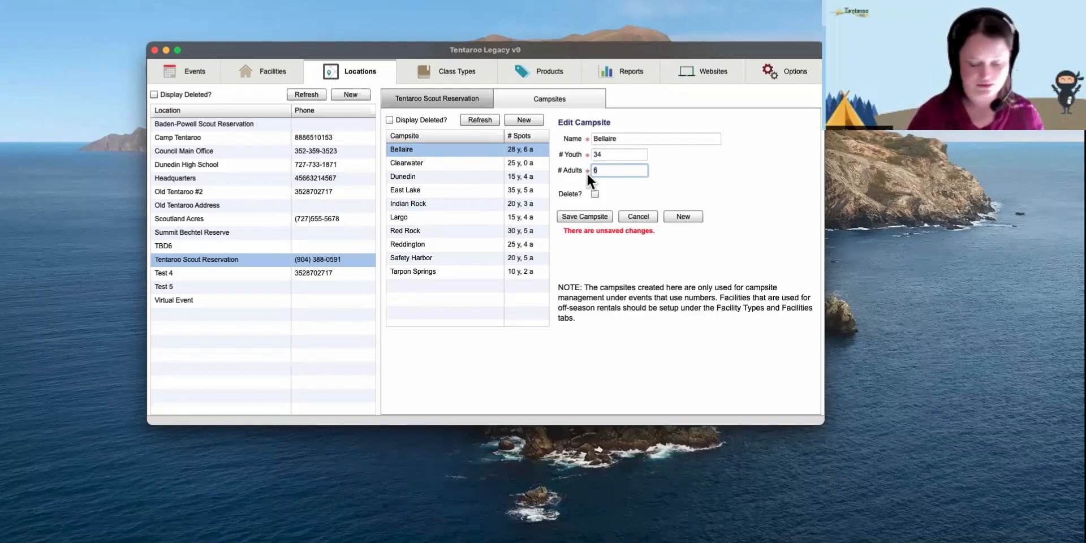
click(582, 216)
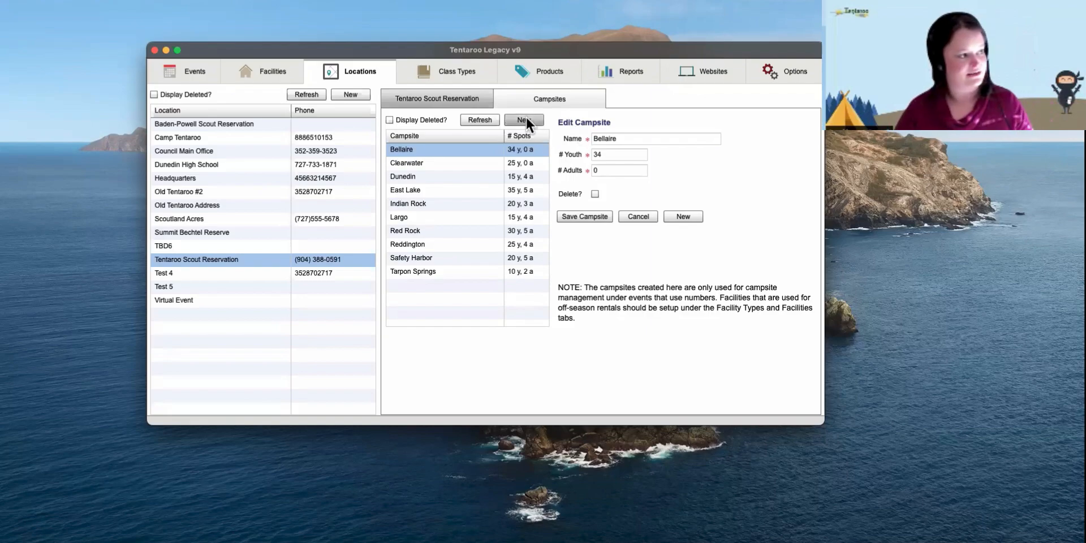
- Mark the Bellaire campsite as deleted and save it
click(671, 217)
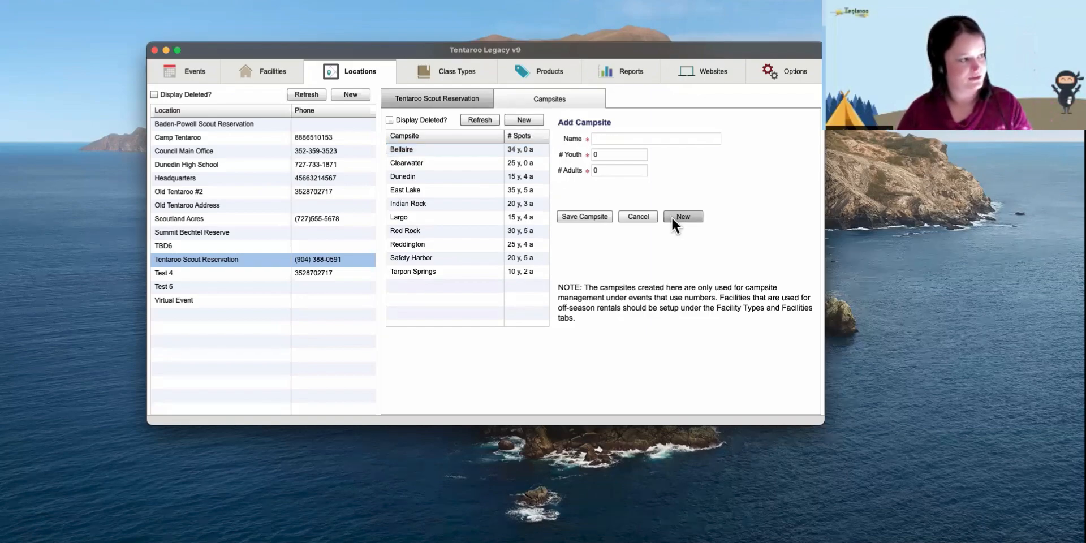
click(614, 139)
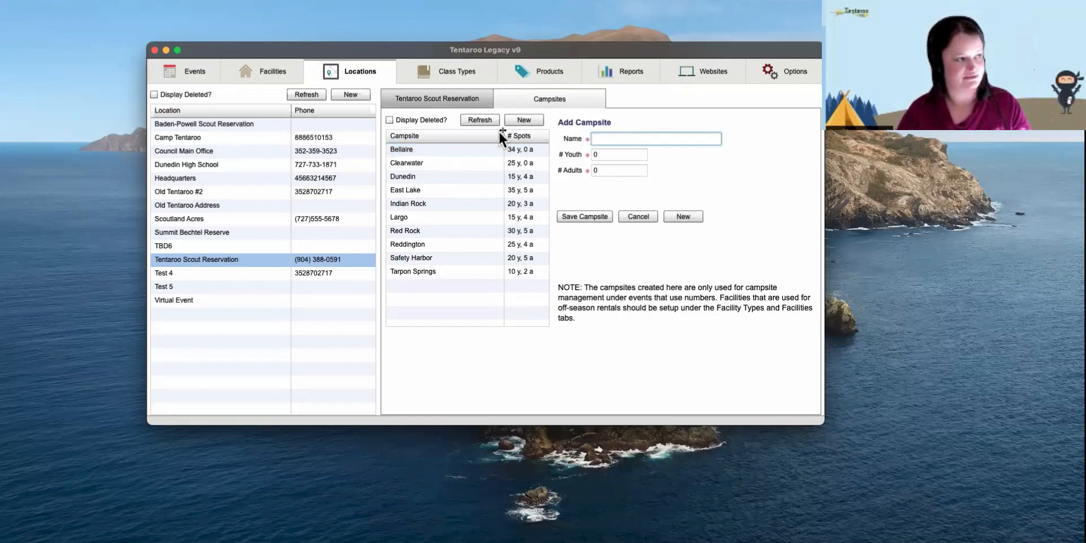
click(468, 149)
click(595, 194)
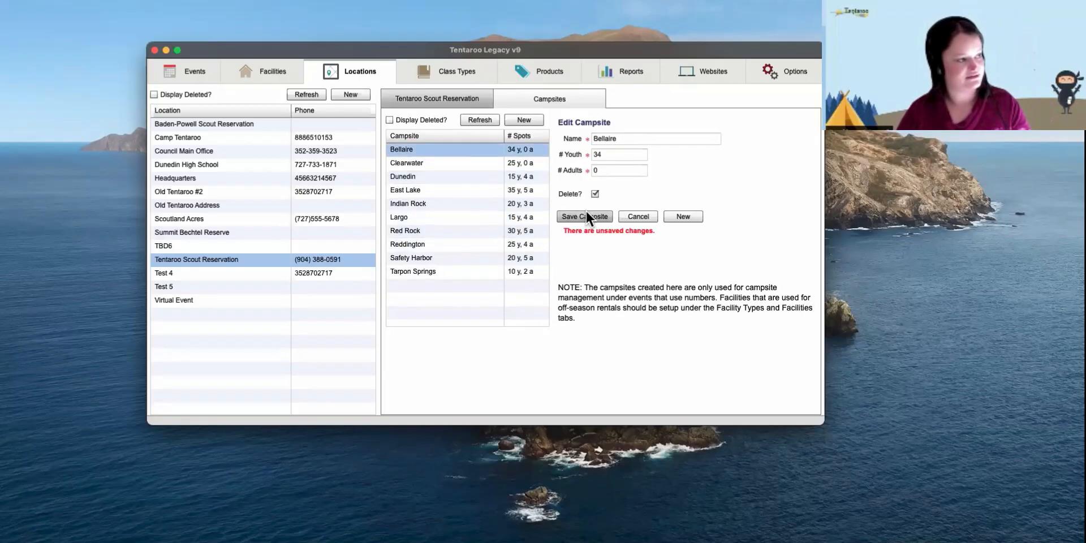
click(585, 217)
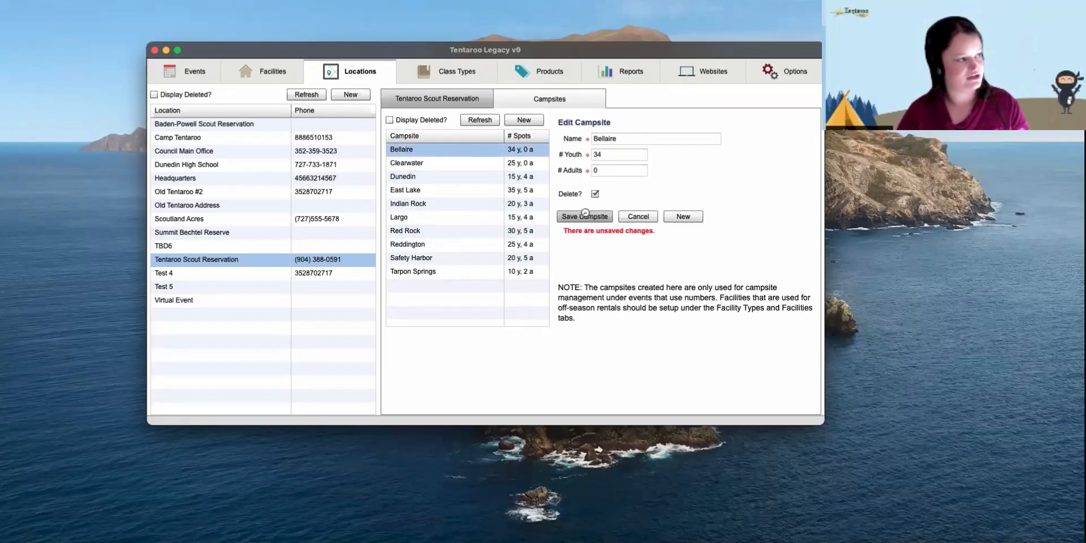
- Show deleted campsites, restore Bellaire by clearing Delete?, then advance to the thank-you slide
click(426, 119)
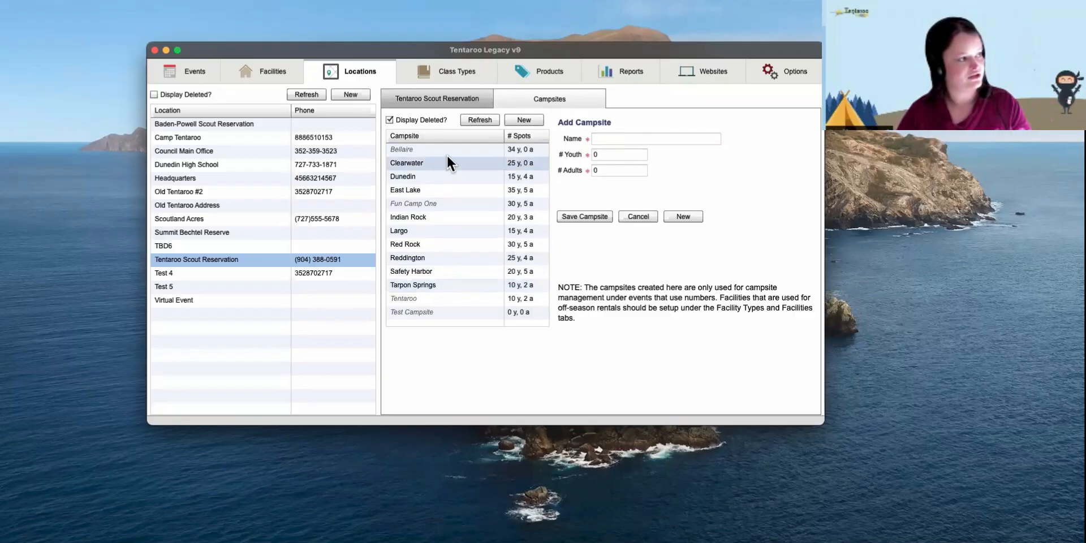
click(430, 149)
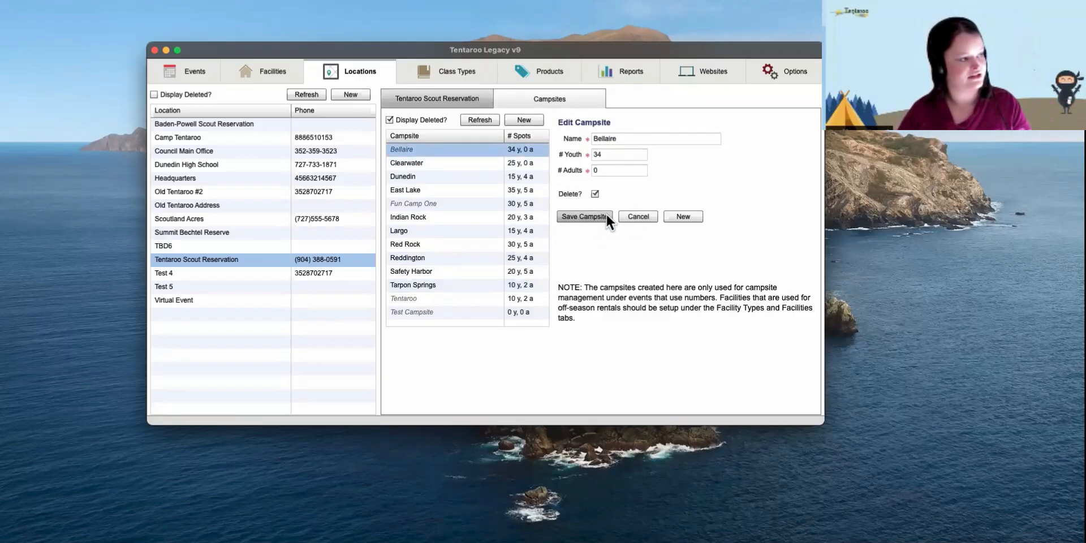
click(595, 193)
click(589, 214)
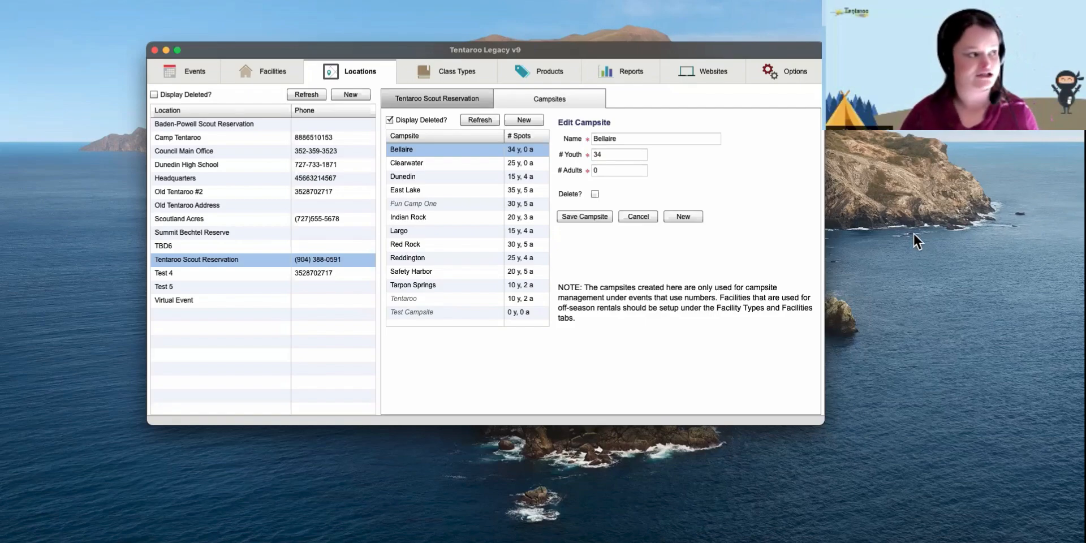
key(ctrl+Left)
key(Right)
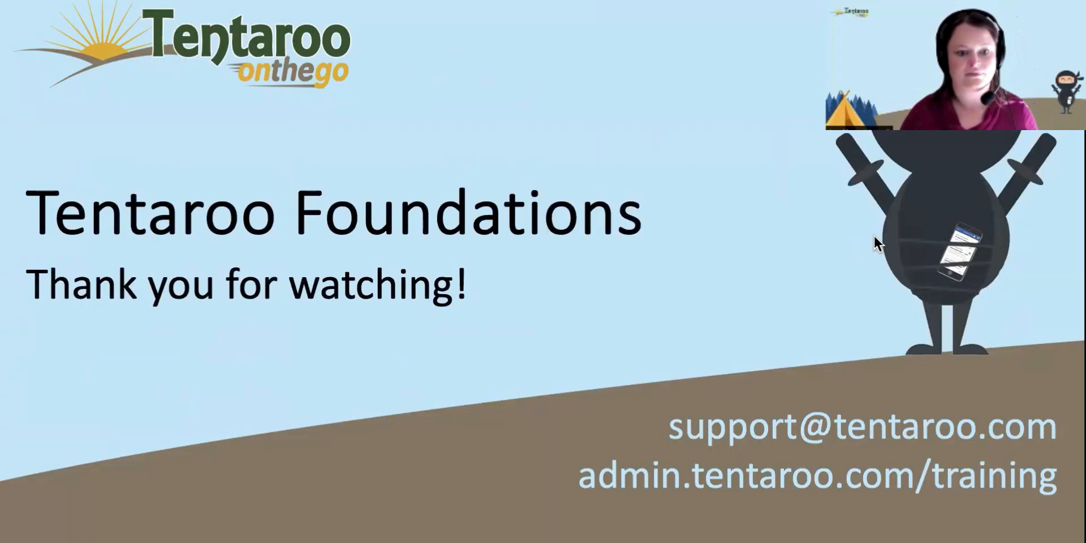